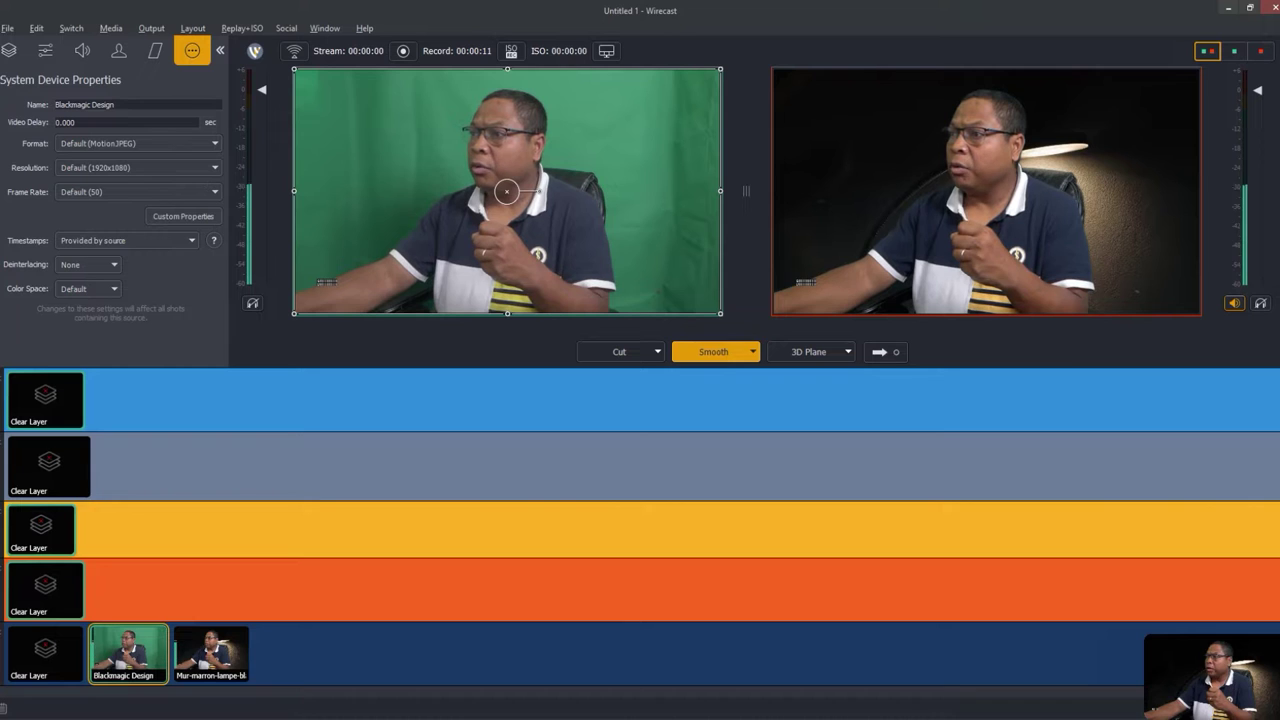
{"action": "mouse_move", "coordinate": [276, 57]}
{"action": "left_mouse_down"}
{"action": "mouse_move", "coordinate": [313, 68]}
{"action": "mouse_move", "coordinate": [386, 76]}
{"action": "mouse_move", "coordinate": [291, 37]}
{"action": "left_mouse_up"}
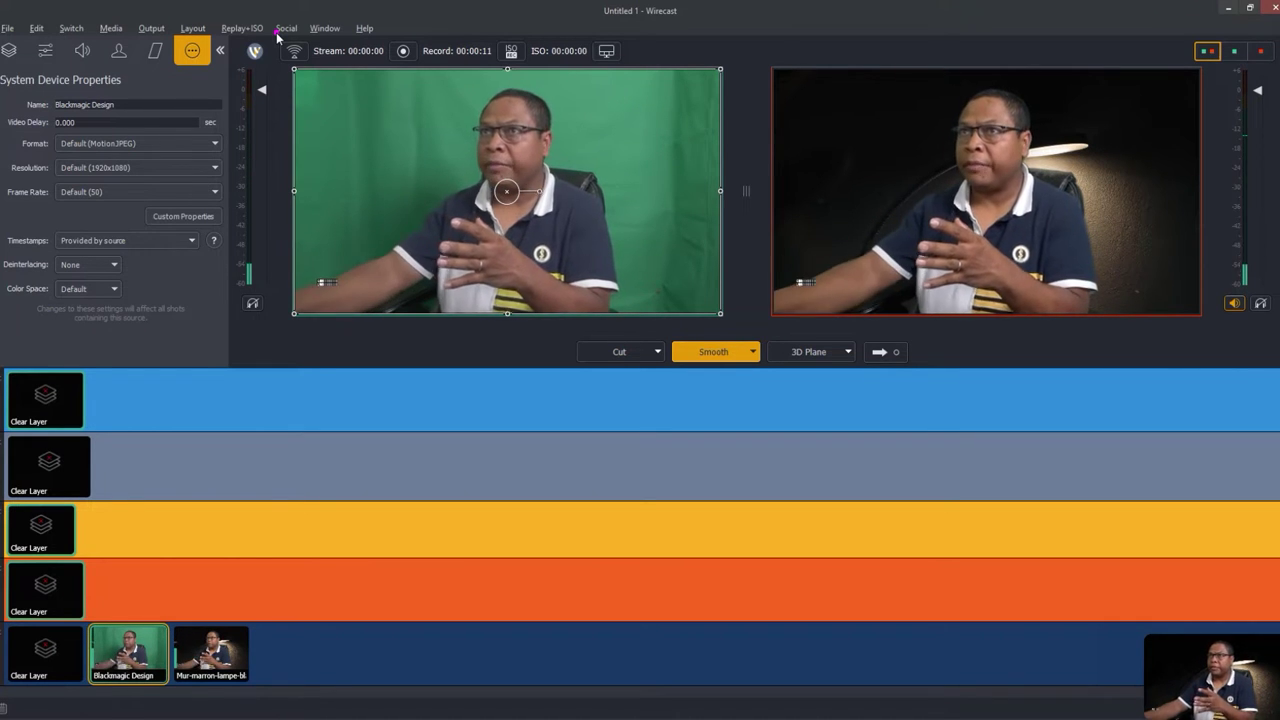
{"action": "mouse_move", "coordinate": [393, 24]}
{"action": "left_mouse_down"}
{"action": "mouse_move", "coordinate": [404, 69]}
{"action": "mouse_move", "coordinate": [488, 64]}
{"action": "mouse_move", "coordinate": [493, 40]}
{"action": "mouse_move", "coordinate": [378, 14]}
{"action": "left_mouse_up"}
{"action": "mouse_move", "coordinate": [388, 112]}
{"action": "left_mouse_down"}
{"action": "mouse_move", "coordinate": [443, 163]}
{"action": "mouse_move", "coordinate": [412, 148]}
{"action": "mouse_move", "coordinate": [405, 190]}
{"action": "left_mouse_up"}
{"action": "mouse_move", "coordinate": [453, 115]}
{"action": "left_mouse_down"}
{"action": "mouse_move", "coordinate": [457, 166]}
{"action": "mouse_move", "coordinate": [458, 148]}
{"action": "mouse_move", "coordinate": [505, 175]}
{"action": "left_mouse_up"}
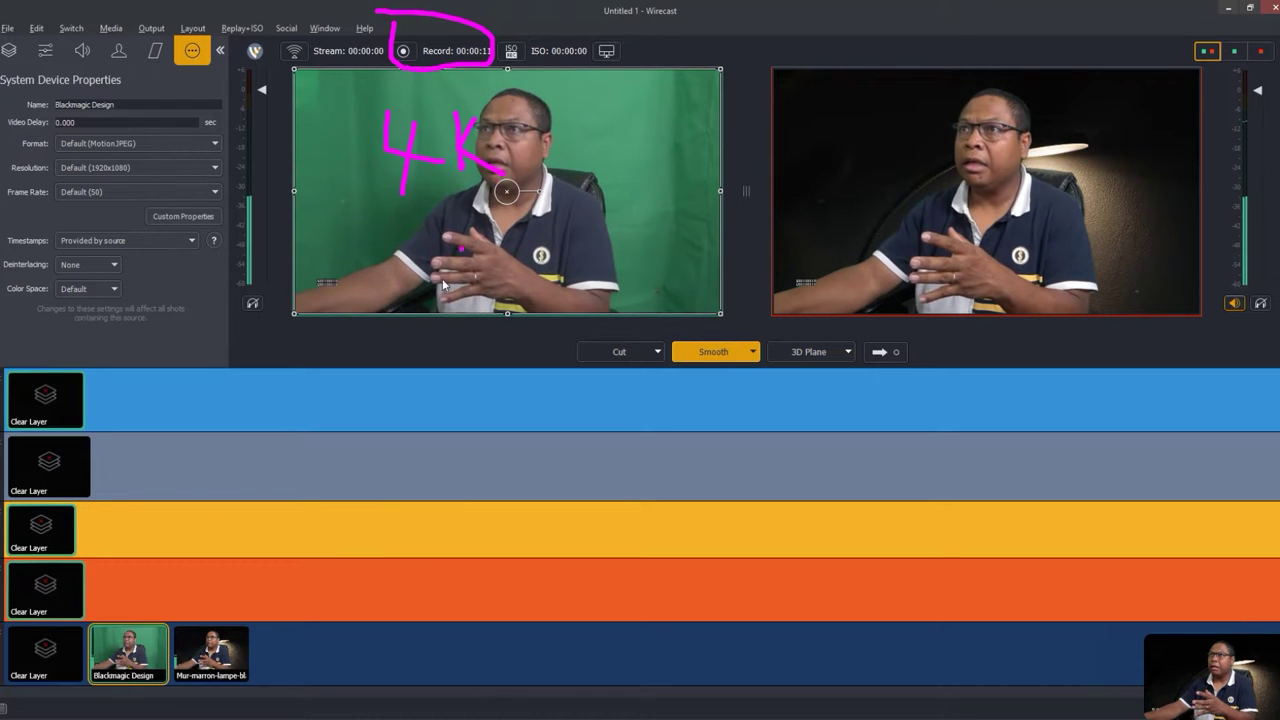
{"action": "mouse_move", "coordinate": [372, 236]}
{"action": "left_mouse_down"}
{"action": "mouse_move", "coordinate": [374, 286]}
{"action": "mouse_move", "coordinate": [398, 250]}
{"action": "mouse_move", "coordinate": [422, 272]}
{"action": "mouse_move", "coordinate": [404, 242]}
{"action": "mouse_move", "coordinate": [492, 292]}
{"action": "left_mouse_up"}
{"action": "mouse_move", "coordinate": [546, 238]}
{"action": "left_mouse_down"}
{"action": "mouse_move", "coordinate": [566, 262]}
{"action": "mouse_move", "coordinate": [540, 236]}
{"action": "left_mouse_up"}
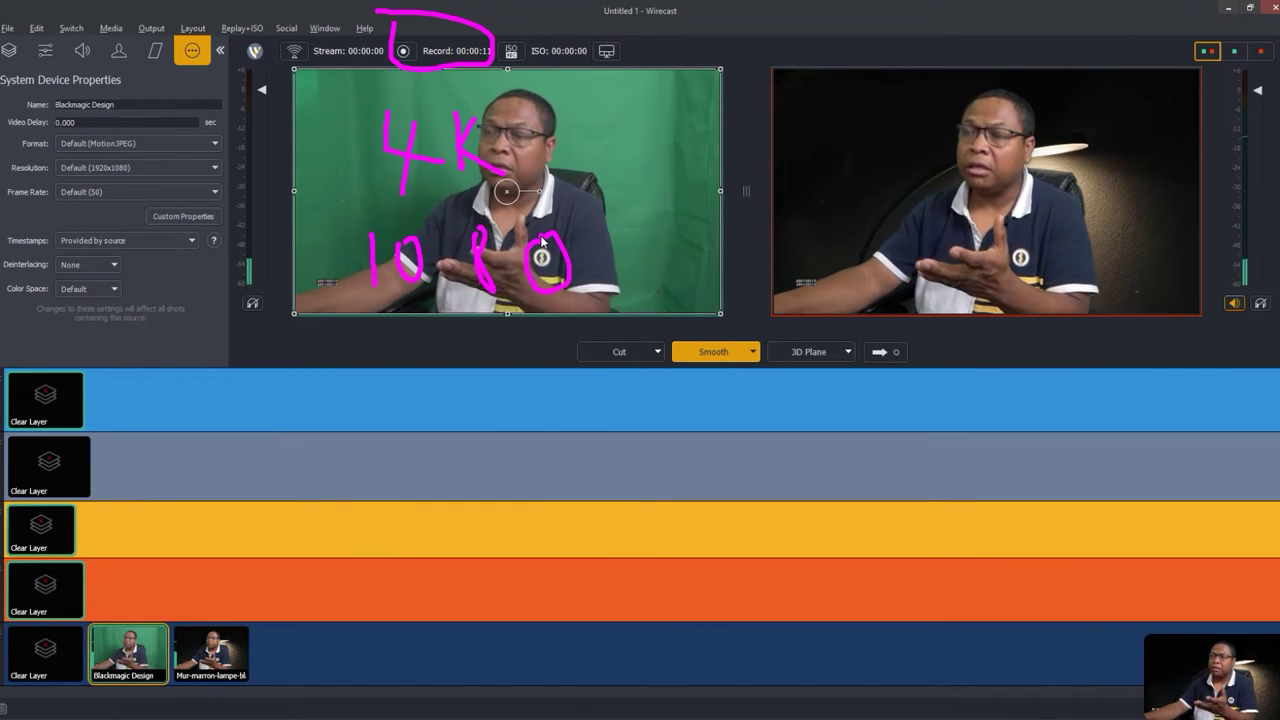
{"action": "left_click_drag", "start_coordinate": [392, 338], "coordinate": [428, 391]}
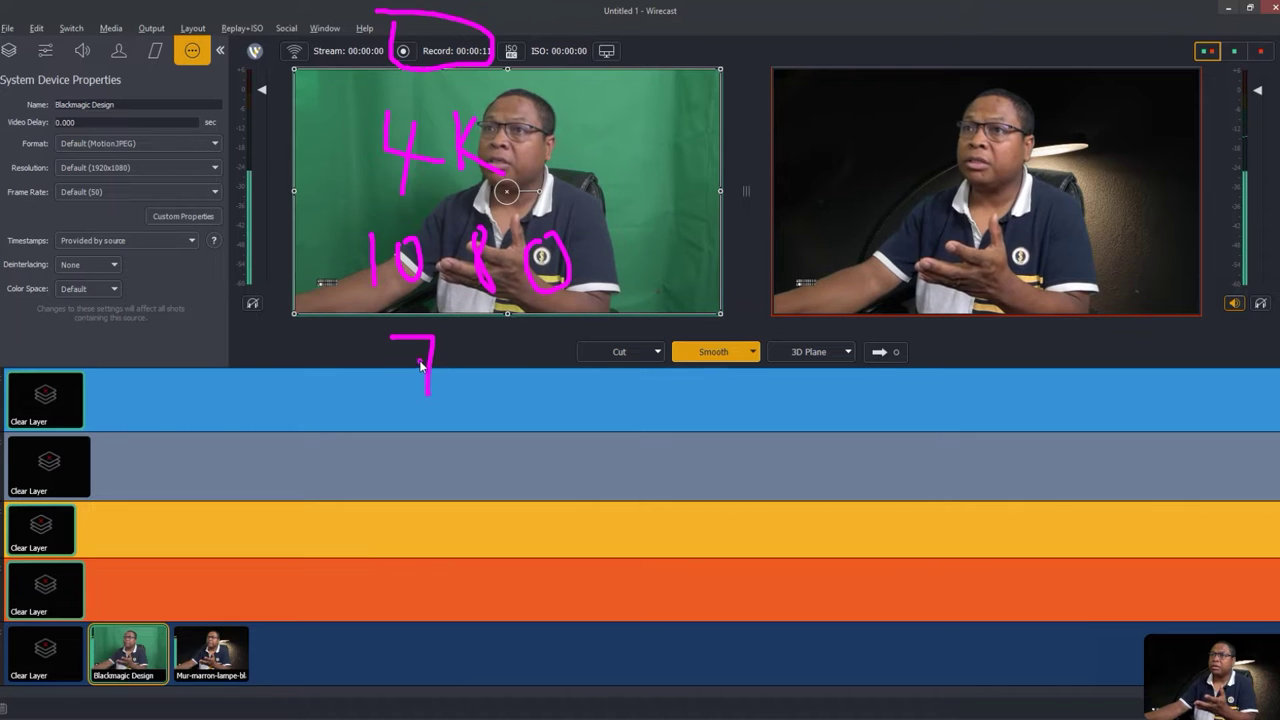
{"action": "left_click_drag", "start_coordinate": [446, 342], "coordinate": [500, 396]}
{"action": "mouse_move", "coordinate": [534, 345]}
{"action": "left_mouse_down"}
{"action": "mouse_move", "coordinate": [561, 385]}
{"action": "mouse_move", "coordinate": [555, 352]}
{"action": "left_mouse_up"}
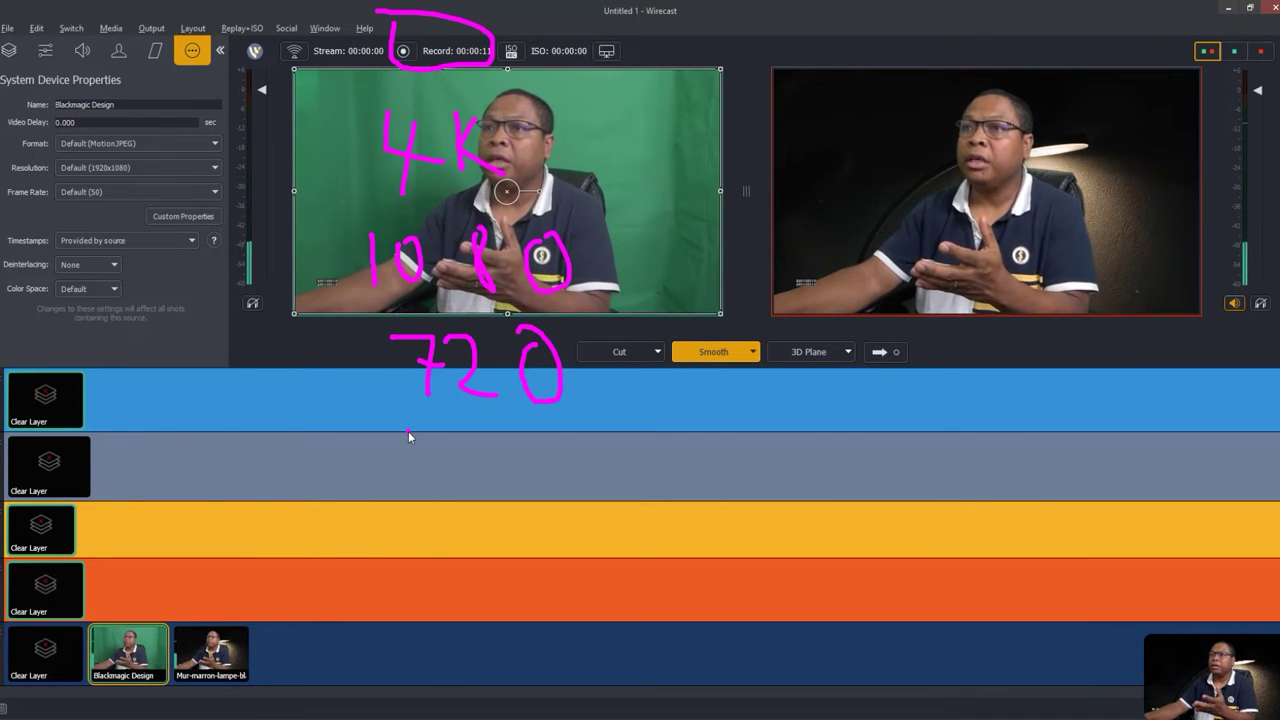
{"action": "mouse_move", "coordinate": [408, 431]}
{"action": "left_mouse_down"}
{"action": "mouse_move", "coordinate": [420, 473]}
{"action": "mouse_move", "coordinate": [460, 481]}
{"action": "mouse_move", "coordinate": [446, 456]}
{"action": "mouse_move", "coordinate": [457, 512]}
{"action": "left_mouse_up"}
{"action": "mouse_move", "coordinate": [468, 441]}
{"action": "left_mouse_down"}
{"action": "mouse_move", "coordinate": [486, 486]}
{"action": "mouse_move", "coordinate": [474, 466]}
{"action": "mouse_move", "coordinate": [528, 462]}
{"action": "mouse_move", "coordinate": [516, 441]}
{"action": "mouse_move", "coordinate": [706, 466]}
{"action": "mouse_move", "coordinate": [672, 488]}
{"action": "left_mouse_up"}
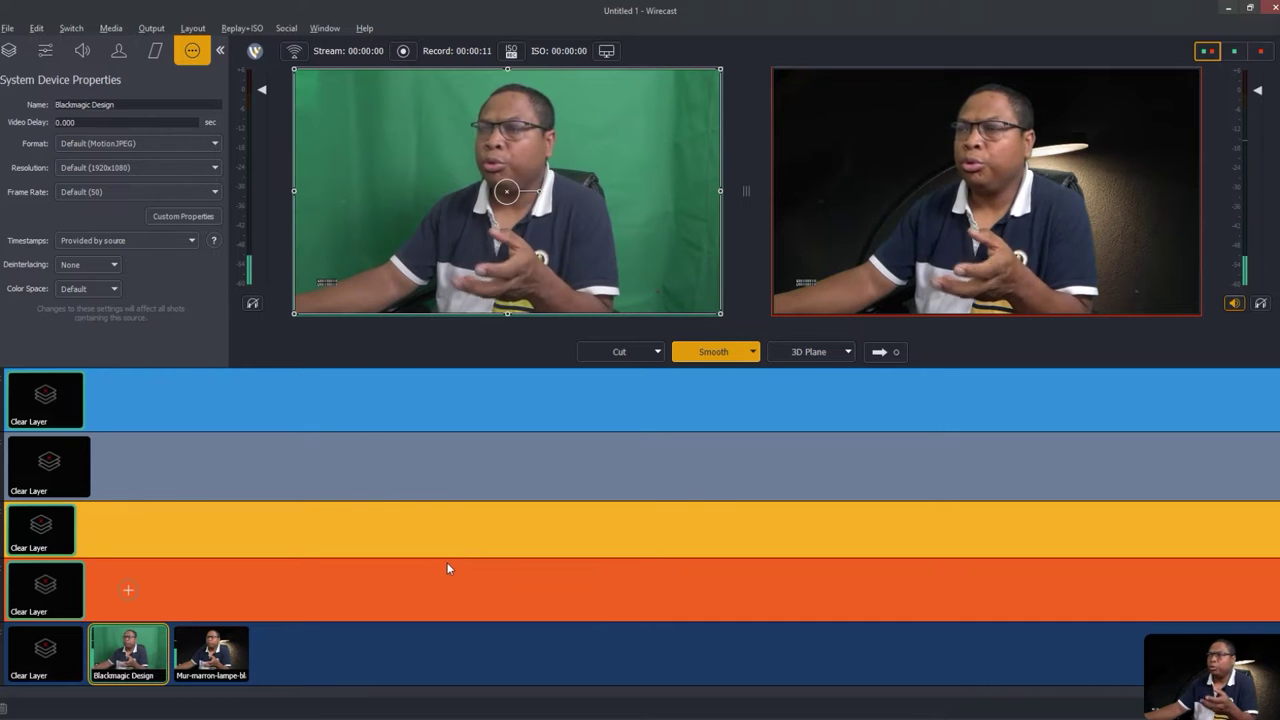
Open the media import file browser to view the Media Image folder, and close it without importing anything
{"action": "left_click", "coordinate": [6, 28]}
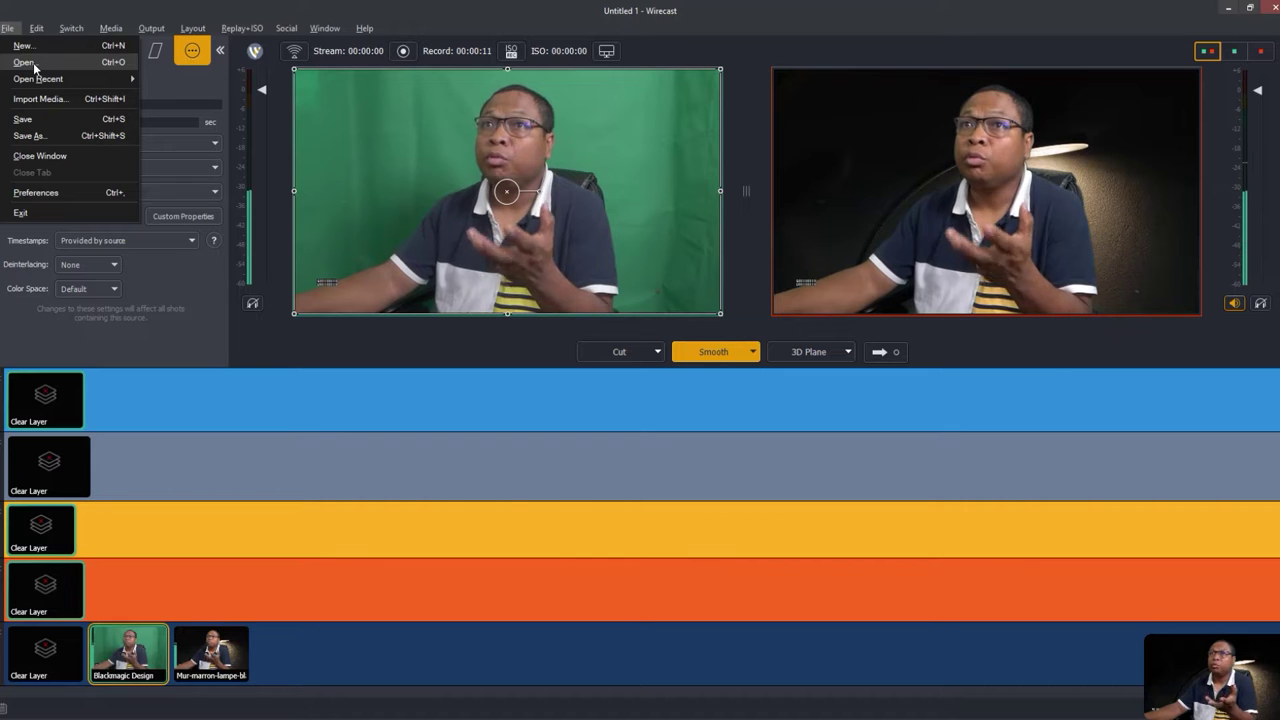
{"action": "mouse_move", "coordinate": [20, 80]}
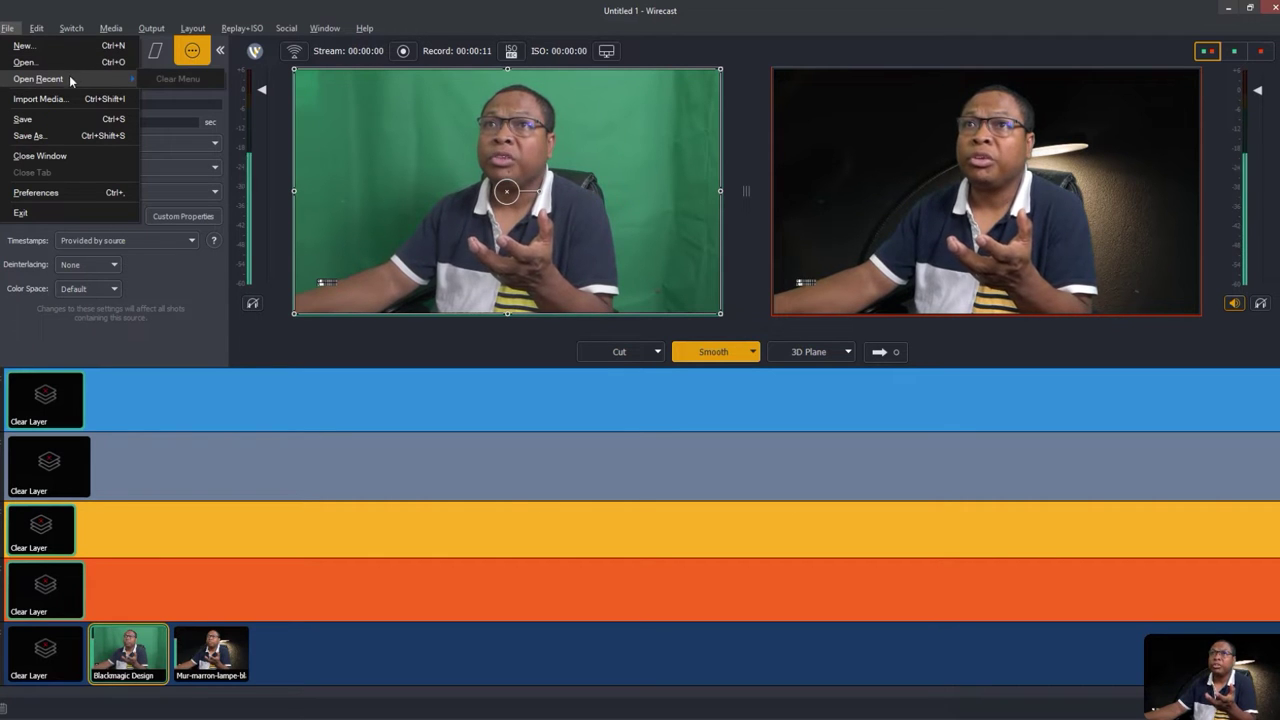
{"action": "left_click", "coordinate": [51, 97]}
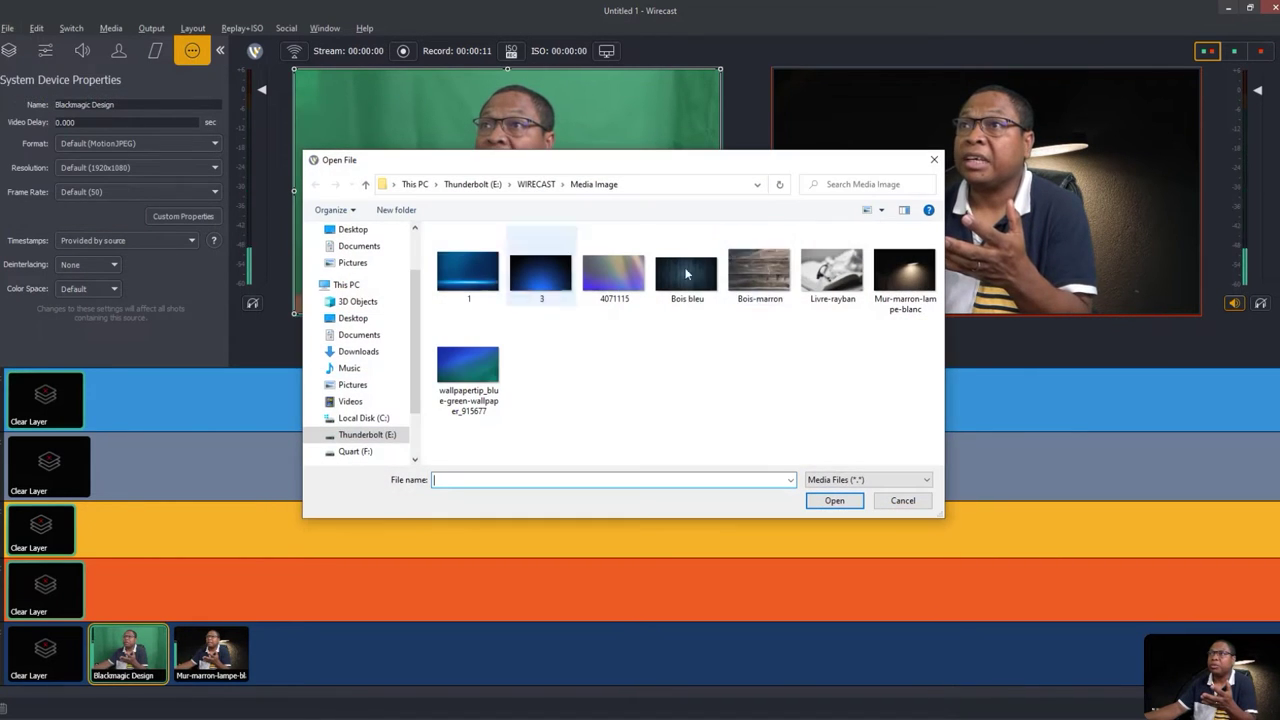
{"action": "left_click", "coordinate": [930, 161]}
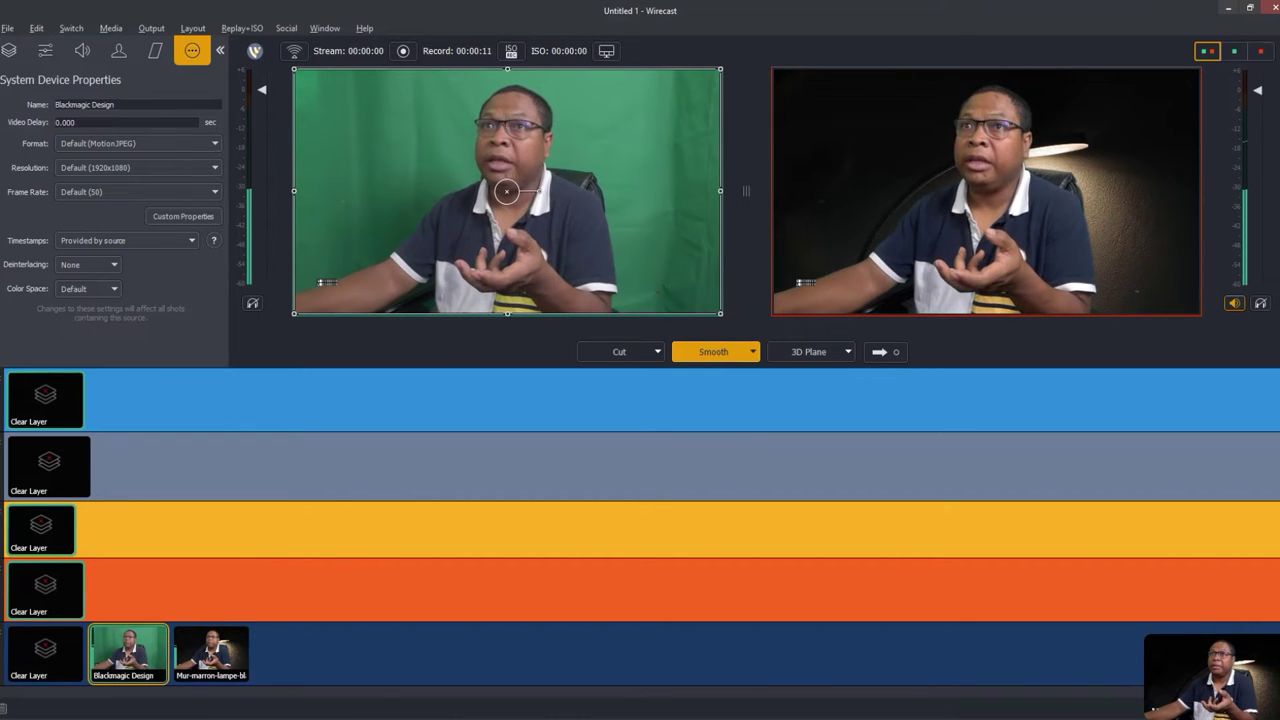
Open the Shot Display preferences
{"action": "left_click", "coordinate": [8, 28]}
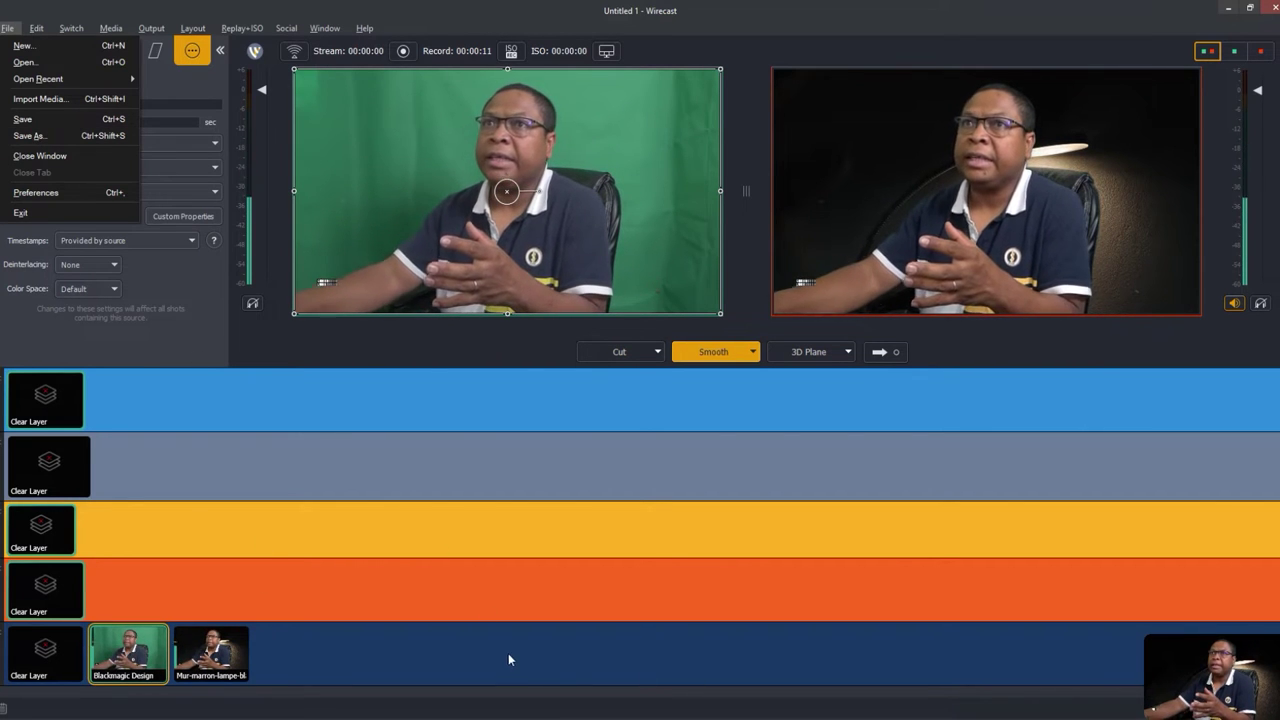
{"action": "left_click", "coordinate": [47, 194]}
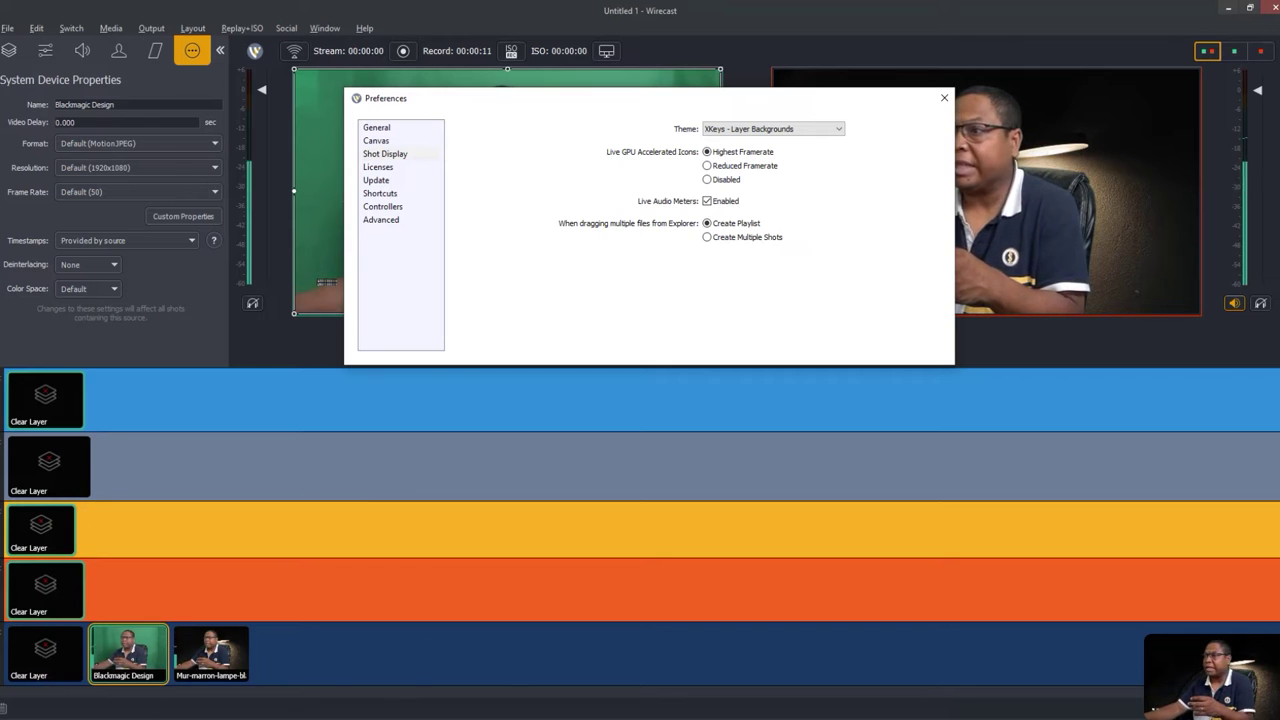
{"action": "mouse_move", "coordinate": [385, 648]}
{"action": "left_mouse_down"}
{"action": "mouse_move", "coordinate": [644, 627]}
{"action": "mouse_move", "coordinate": [716, 647]}
{"action": "mouse_move", "coordinate": [720, 636]}
{"action": "mouse_move", "coordinate": [700, 665]}
{"action": "left_mouse_up"}
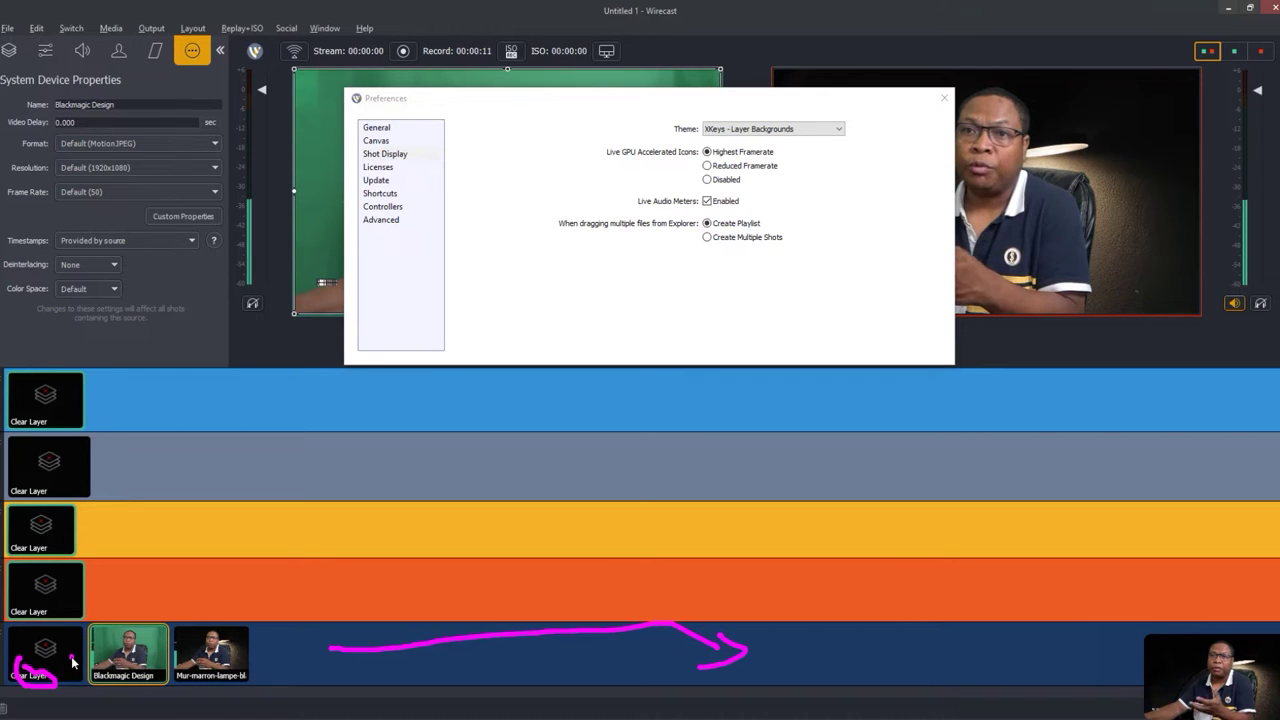
{"action": "mouse_move", "coordinate": [119, 582]}
{"action": "left_mouse_down"}
{"action": "mouse_move", "coordinate": [333, 572]}
{"action": "mouse_move", "coordinate": [566, 588]}
{"action": "left_mouse_up"}
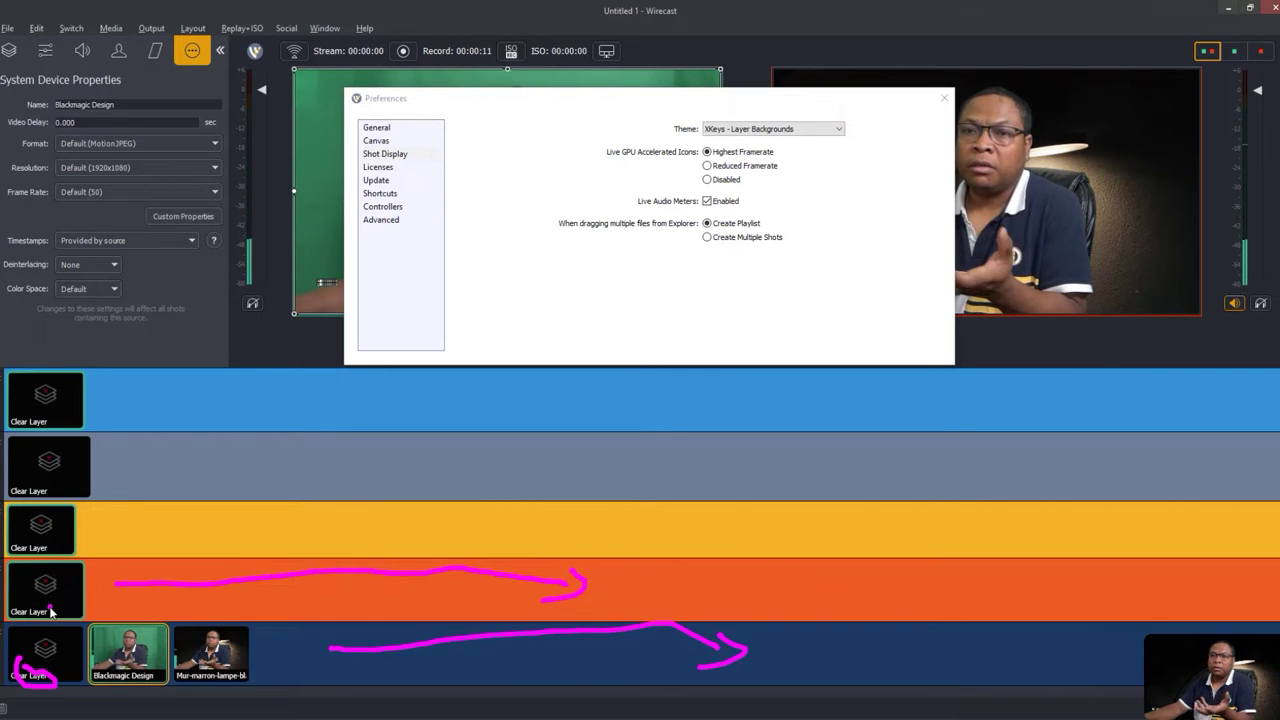
{"action": "left_click_drag", "start_coordinate": [102, 528], "coordinate": [424, 534]}
{"action": "left_click_drag", "start_coordinate": [122, 481], "coordinate": [491, 470]}
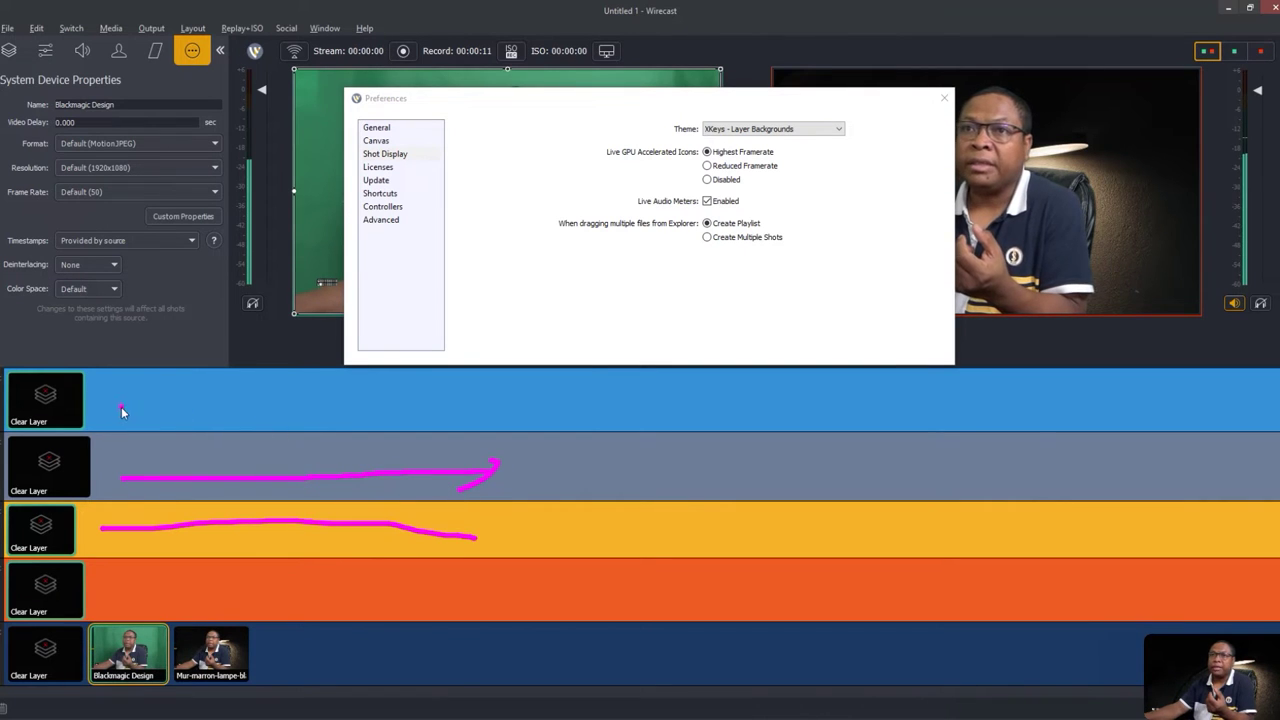
{"action": "left_click_drag", "start_coordinate": [237, 409], "coordinate": [448, 398]}
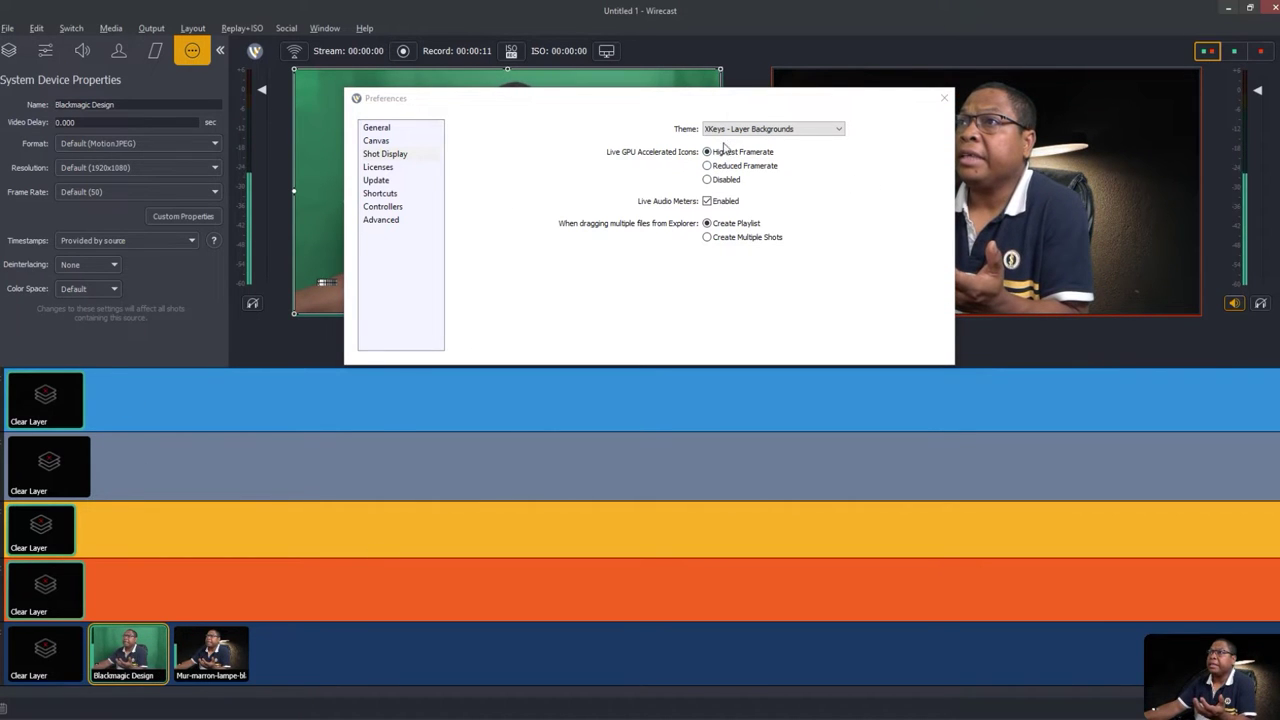
Try the Lighter, Default and XKeys shot display themes in turn
{"action": "left_click", "coordinate": [838, 130]}
{"action": "left_click", "coordinate": [834, 166]}
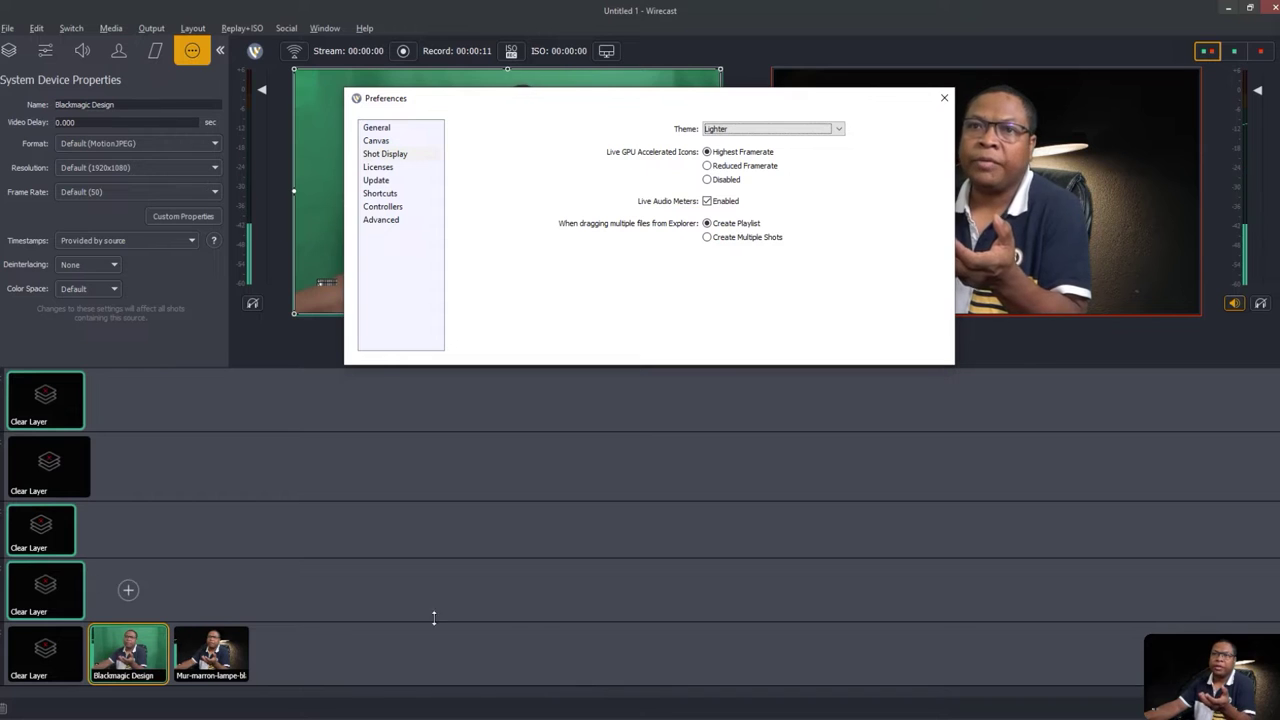
{"action": "left_click", "coordinate": [835, 129]}
{"action": "left_click", "coordinate": [781, 147]}
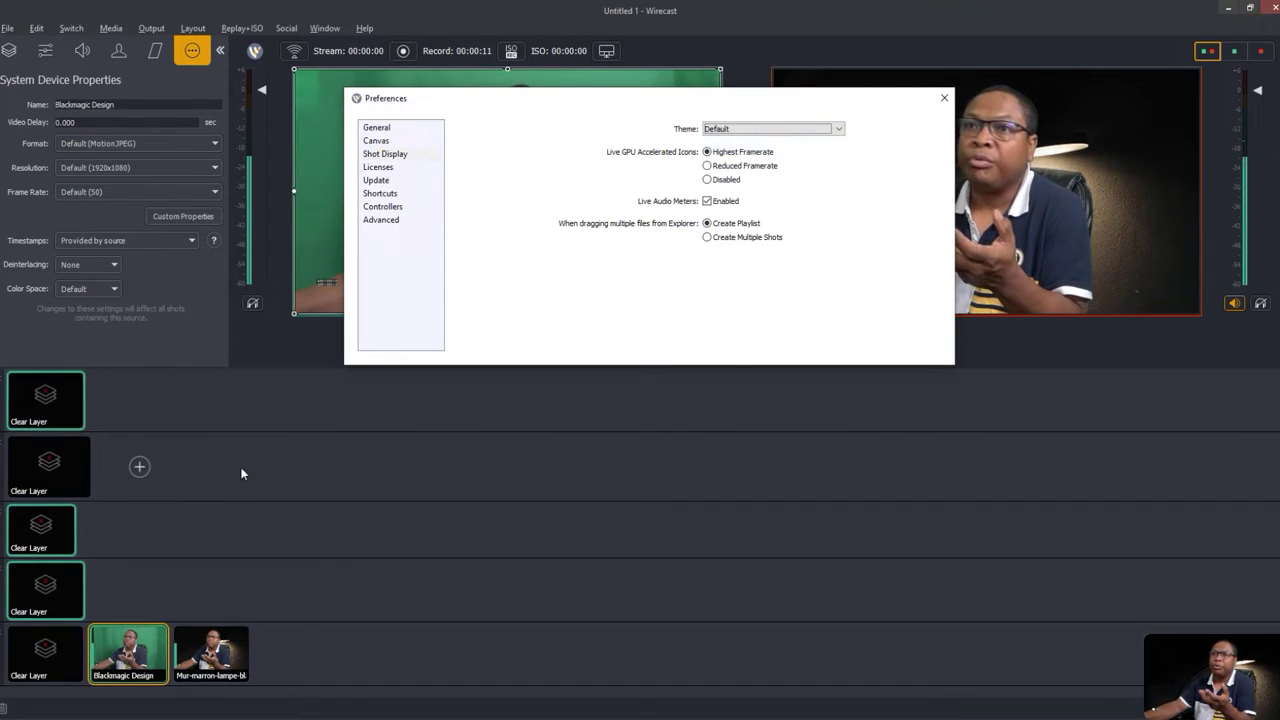
{"action": "left_click", "coordinate": [823, 128]}
{"action": "left_click", "coordinate": [726, 178]}
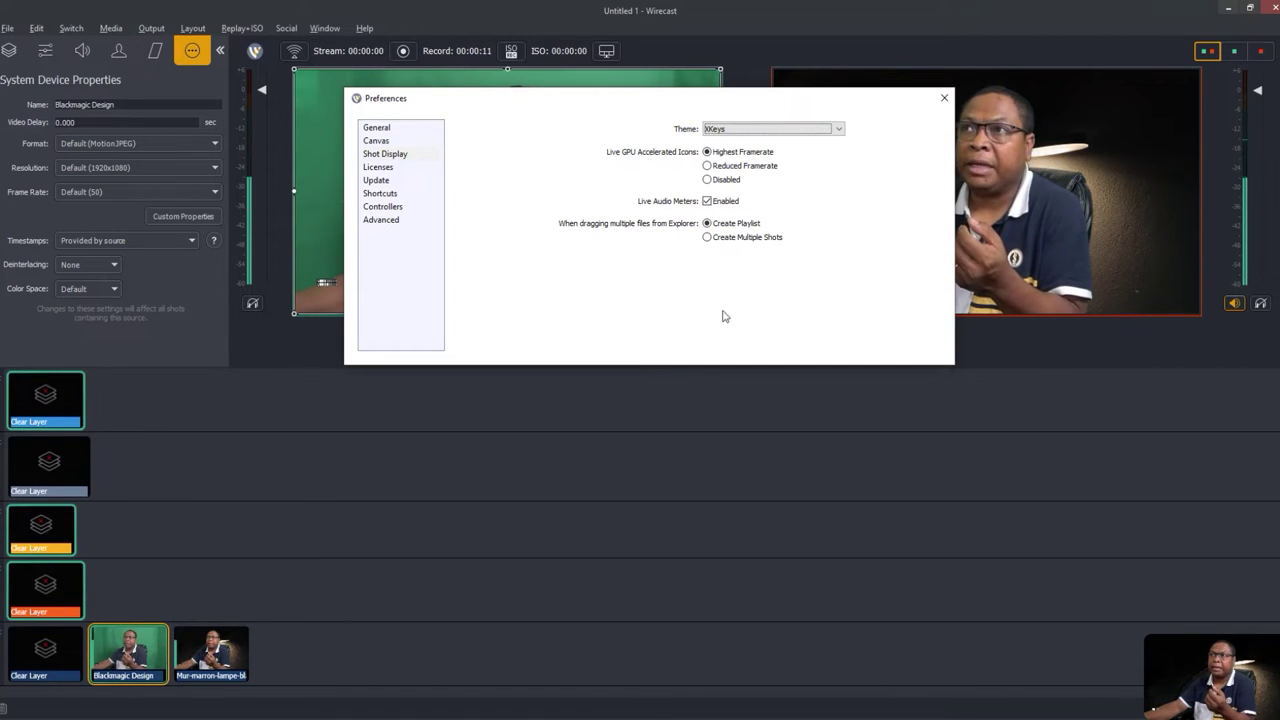
Set the shot display theme to XKeys - Layer Backgrounds and close the preferences
{"action": "left_click", "coordinate": [820, 128]}
{"action": "left_click", "coordinate": [760, 197]}
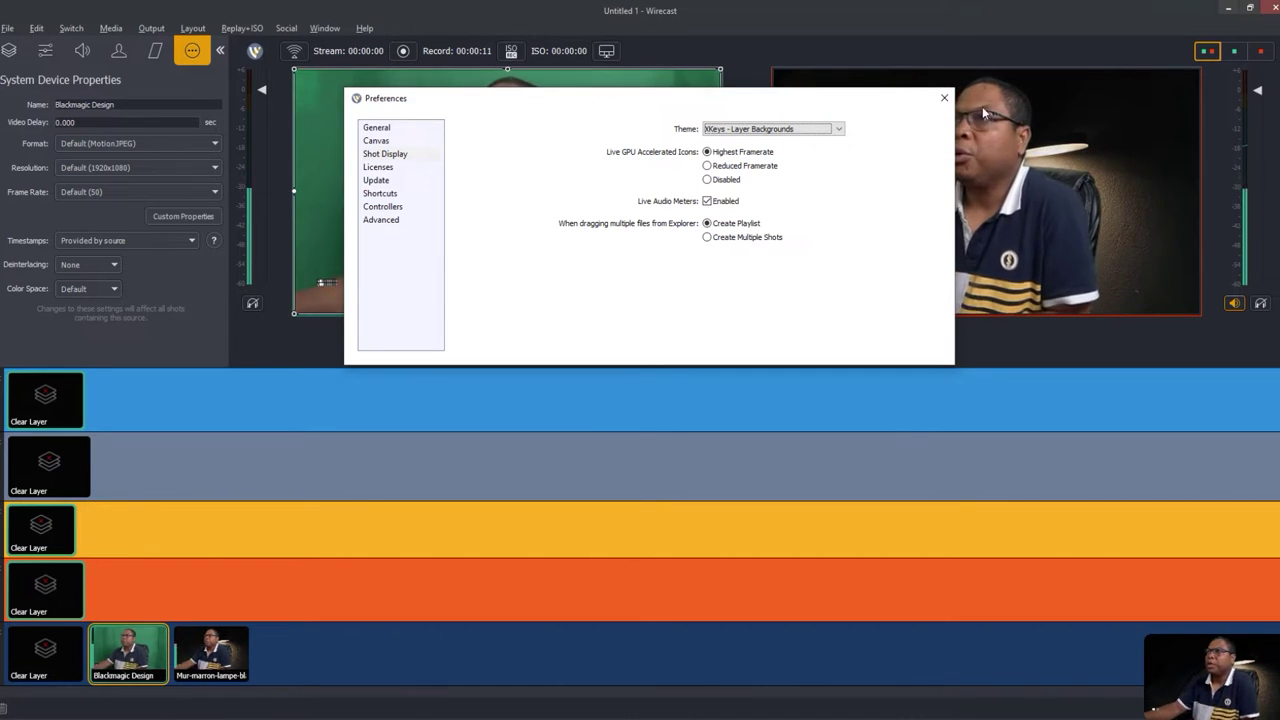
{"action": "left_click", "coordinate": [943, 97]}
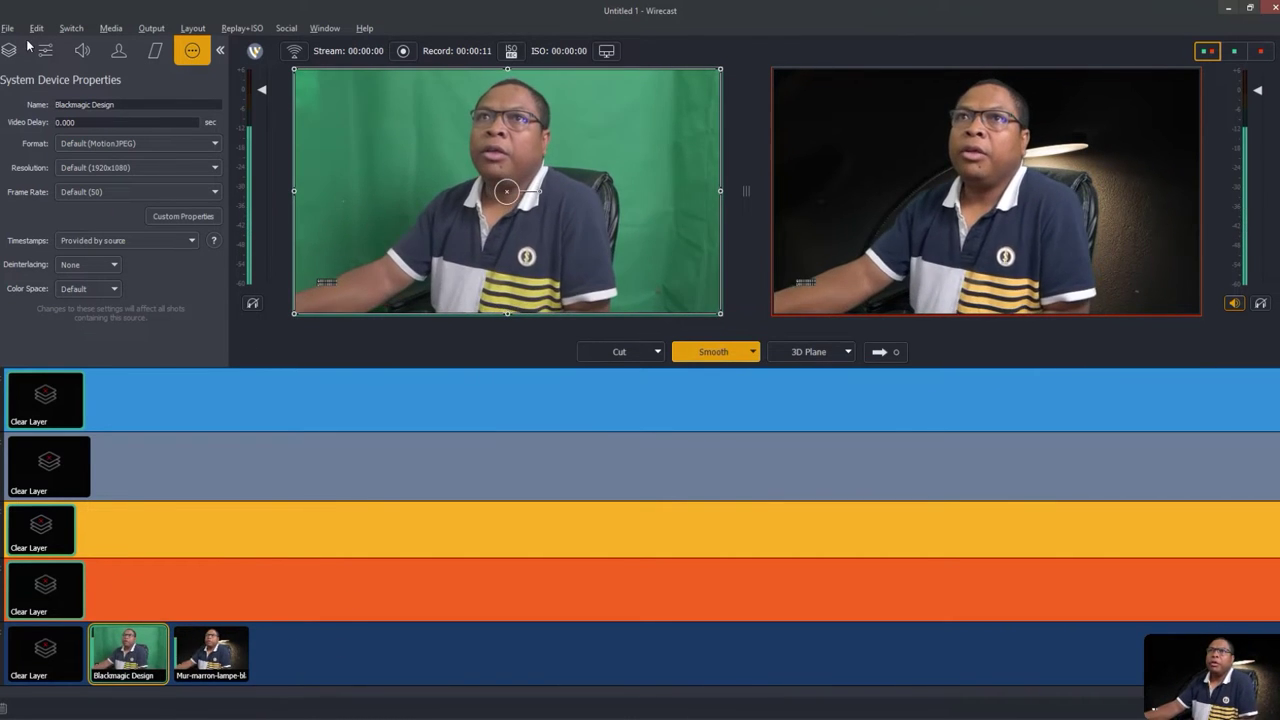
Open the rename prompt for the Blackmagic Design shot and close it without entering a new name
{"action": "left_click", "coordinate": [38, 29]}
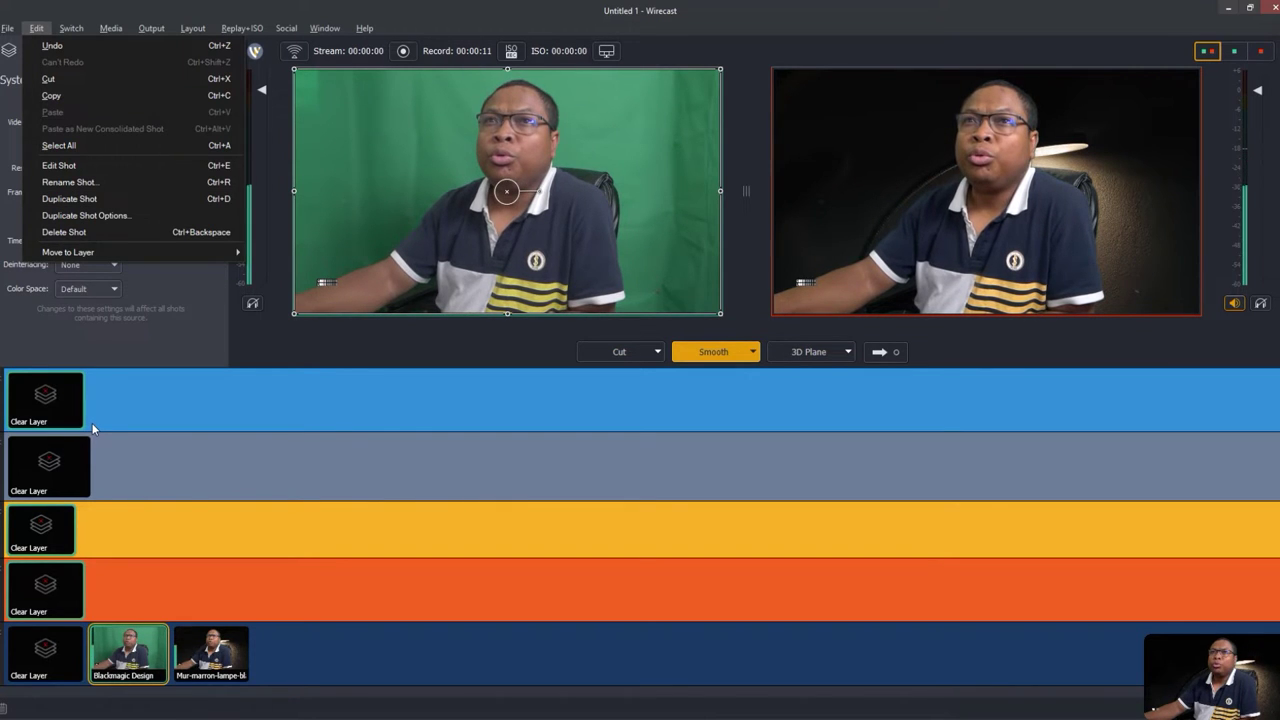
{"action": "left_click", "coordinate": [140, 670]}
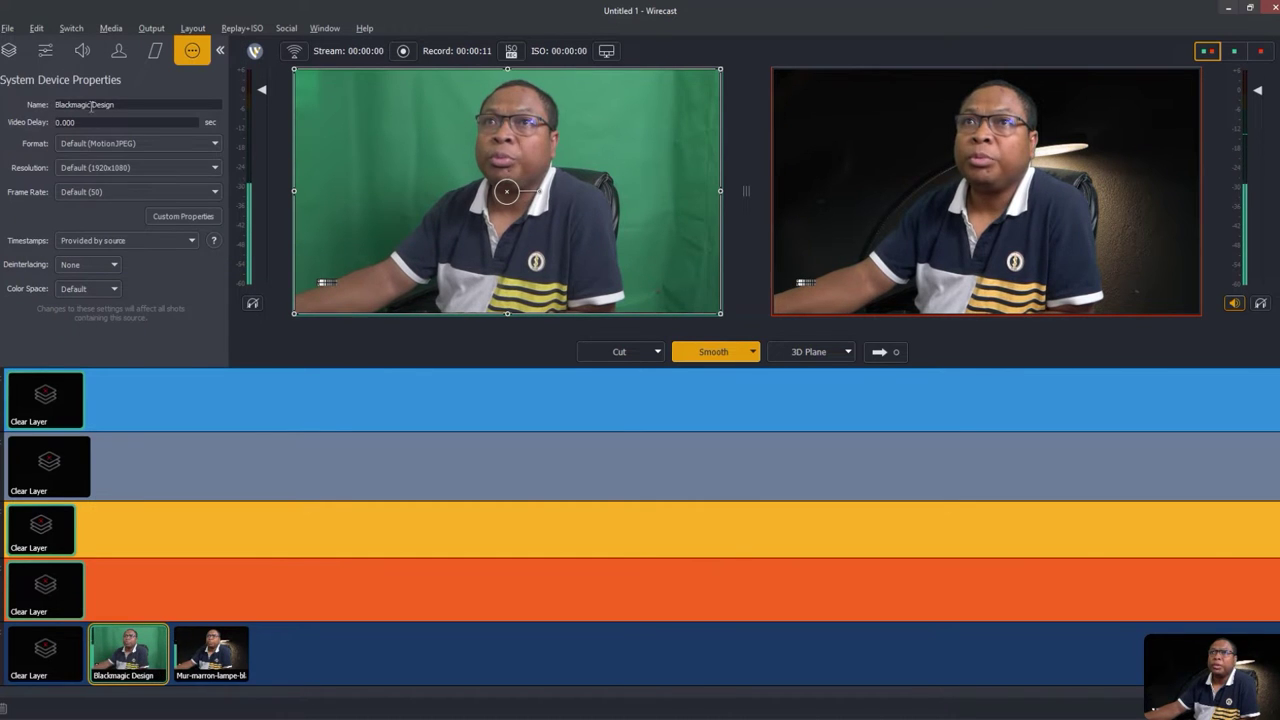
{"action": "left_click", "coordinate": [36, 28]}
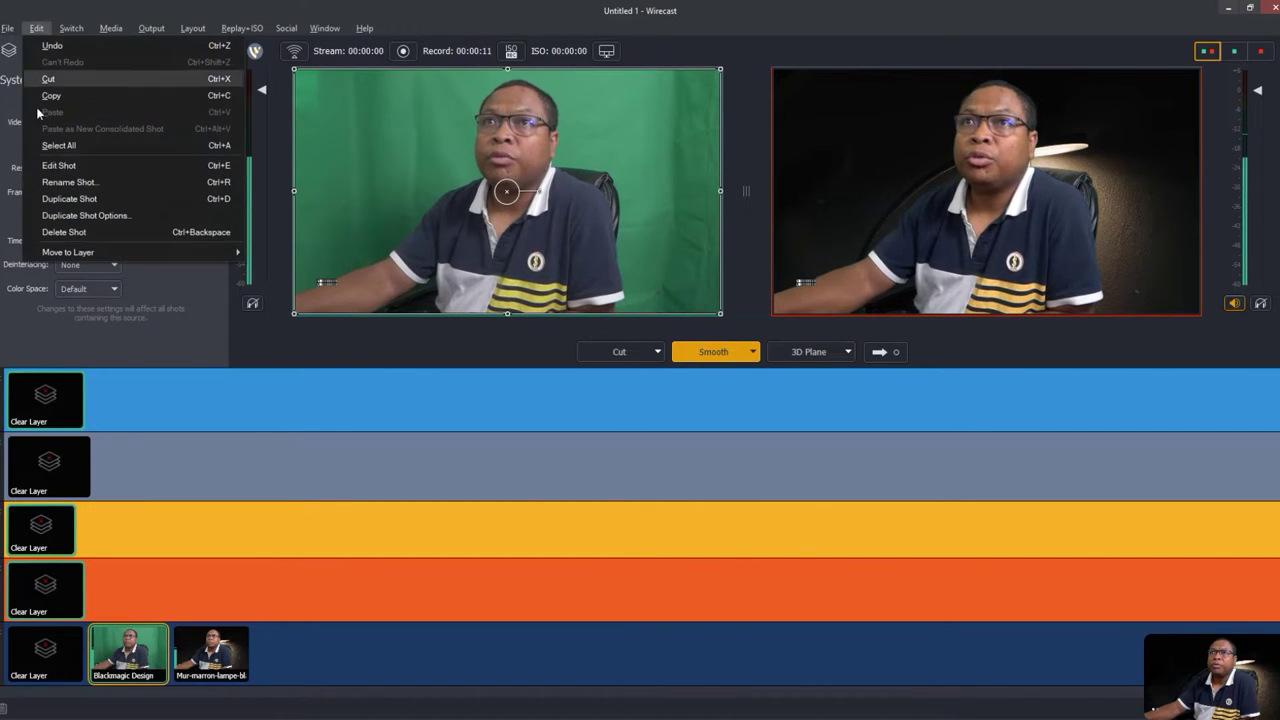
{"action": "left_click", "coordinate": [62, 182]}
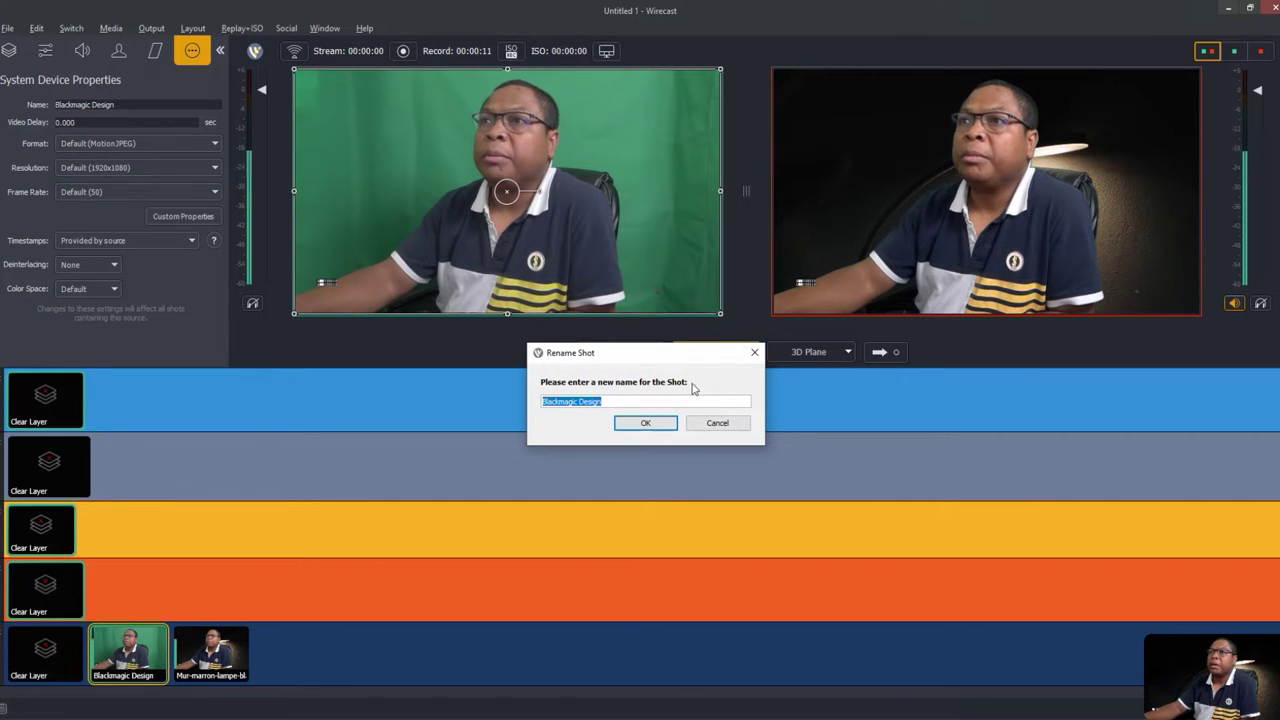
{"action": "left_click", "coordinate": [757, 356]}
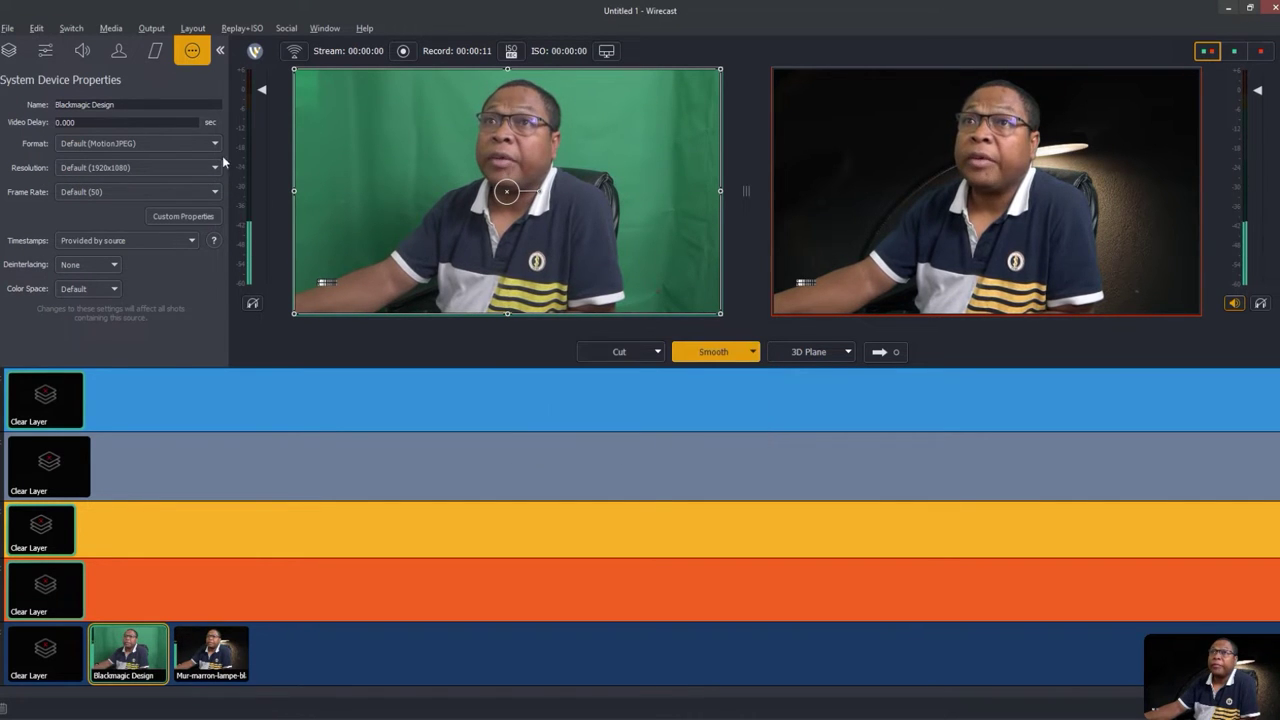
View the Duplicate Shot Options and close them without making changes
{"action": "left_click", "coordinate": [37, 28]}
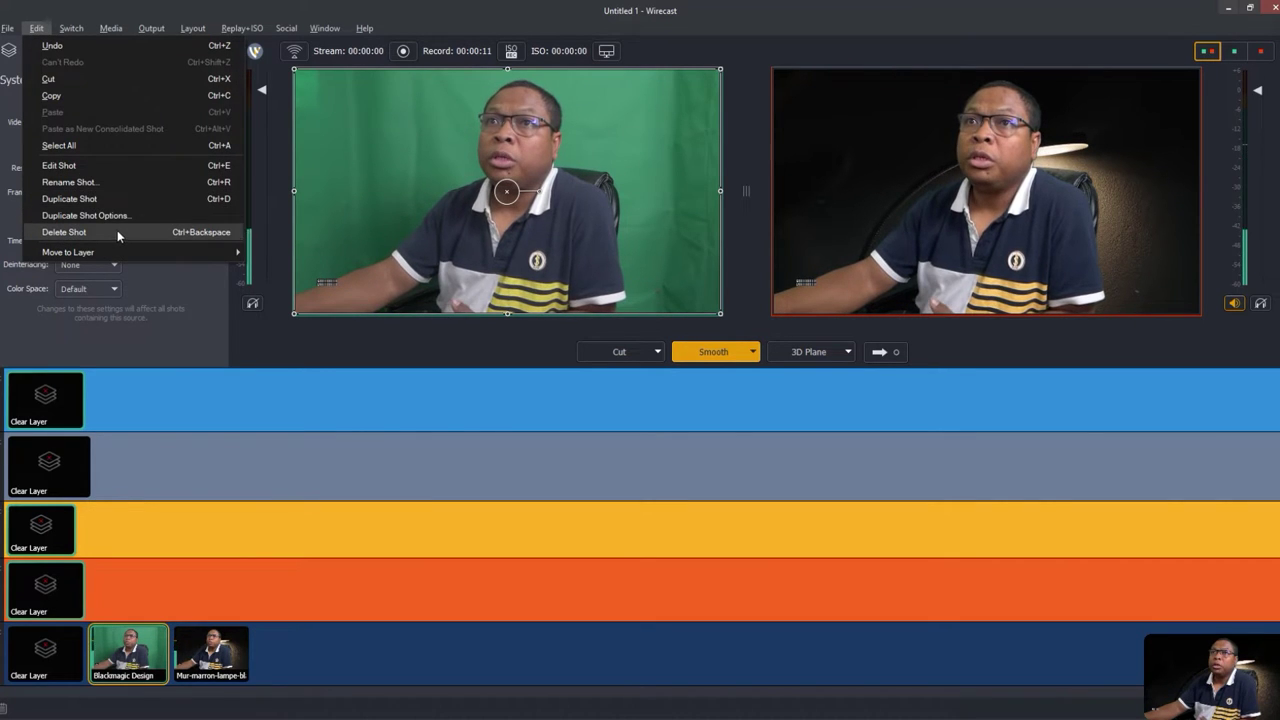
{"action": "left_click", "coordinate": [113, 221]}
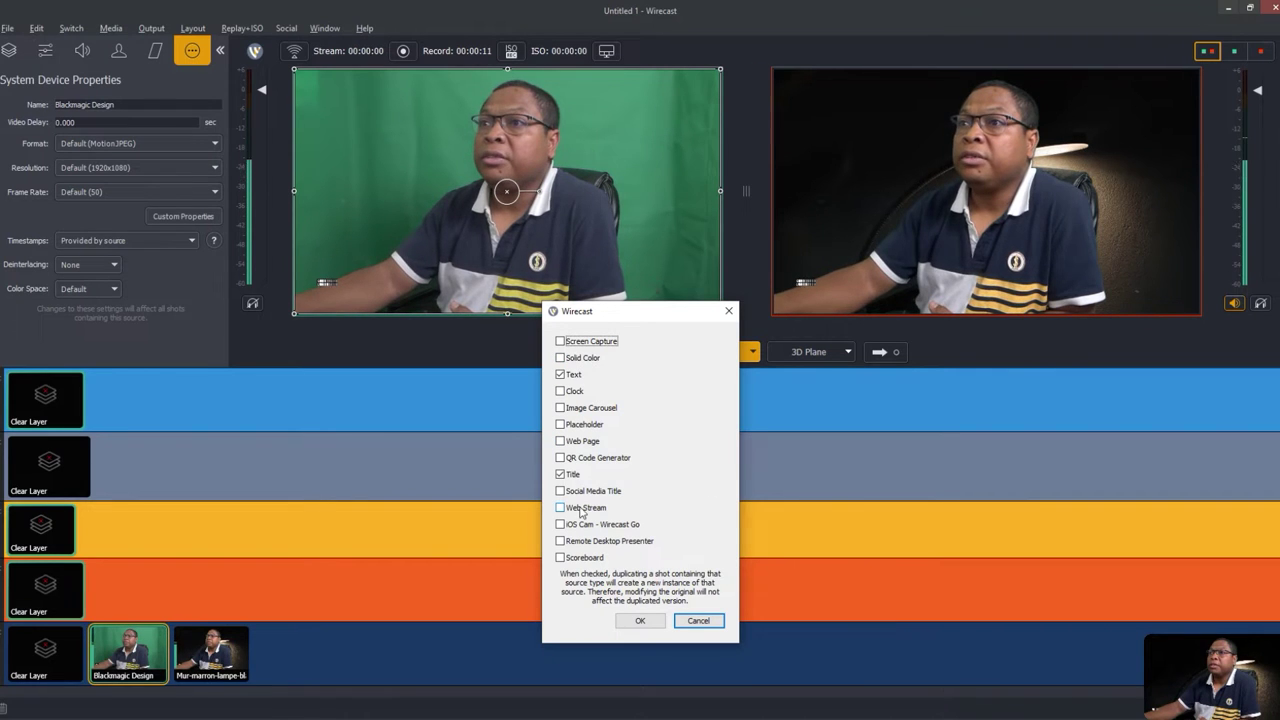
{"action": "left_click", "coordinate": [728, 313]}
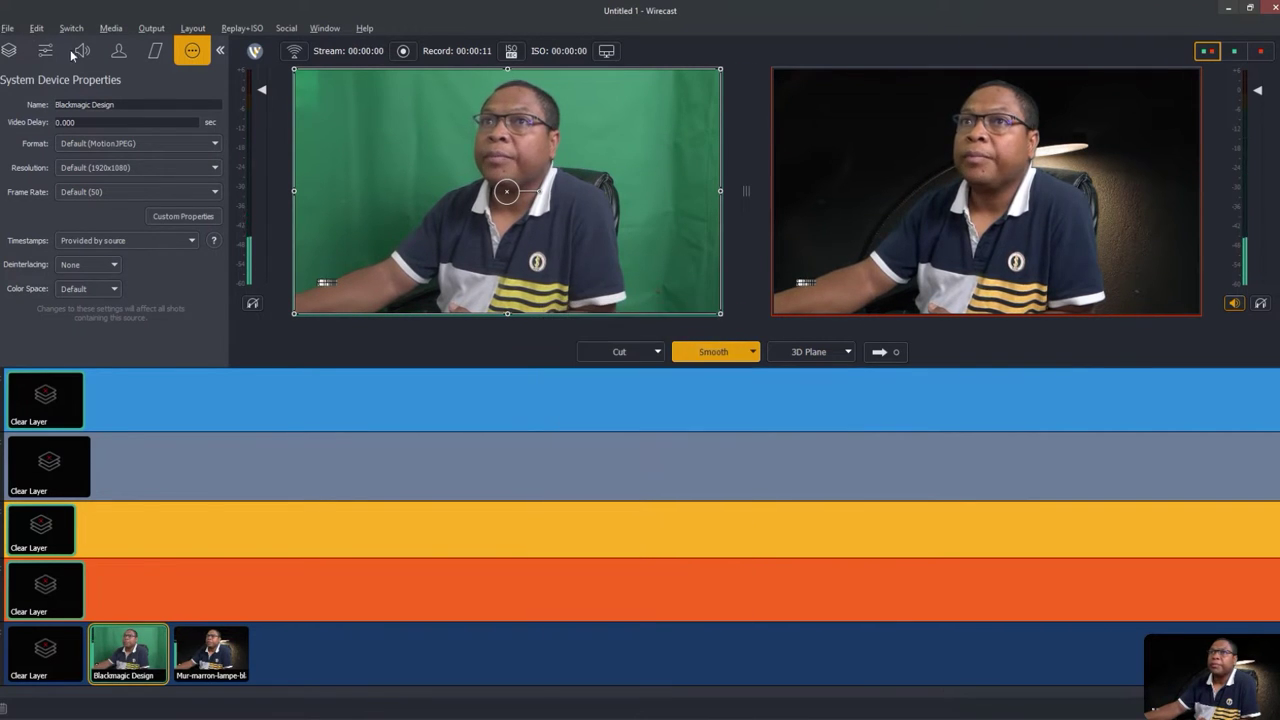
Move the Blackmagic Design shot to Main Layer 1 and bring it back to the dark blue bottom layer
{"action": "left_click", "coordinate": [37, 30]}
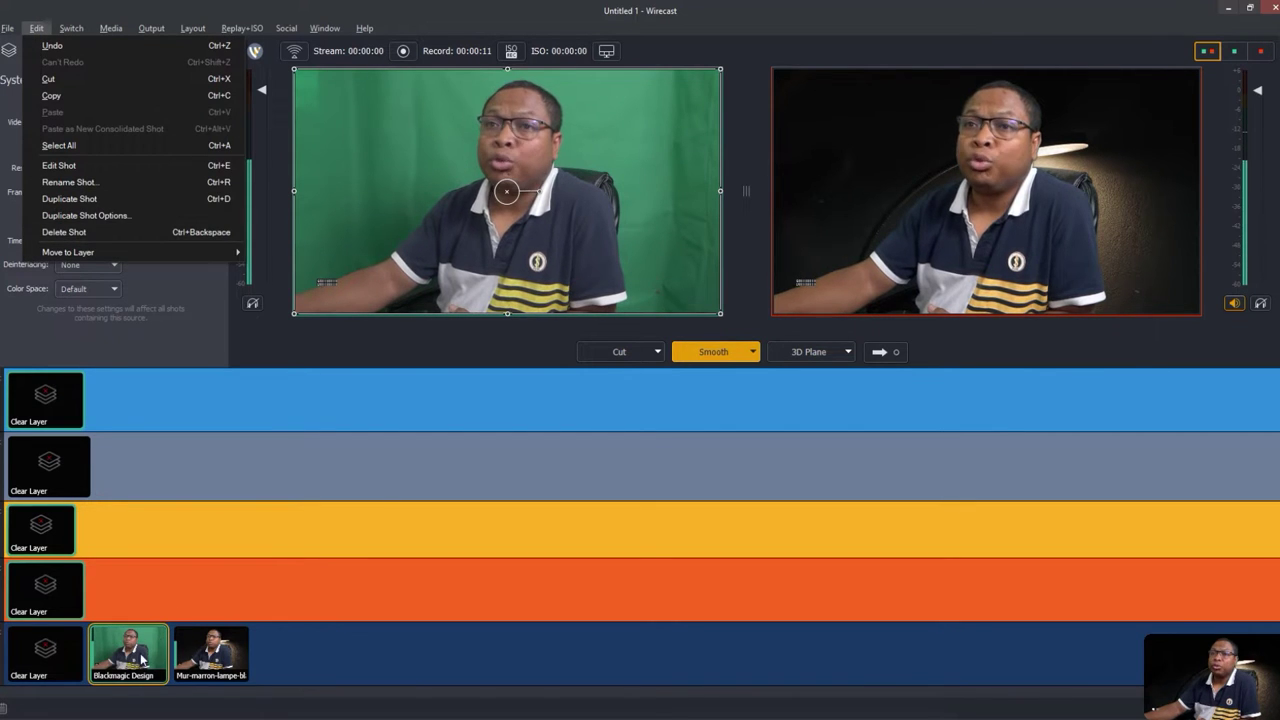
{"action": "mouse_move", "coordinate": [230, 261]}
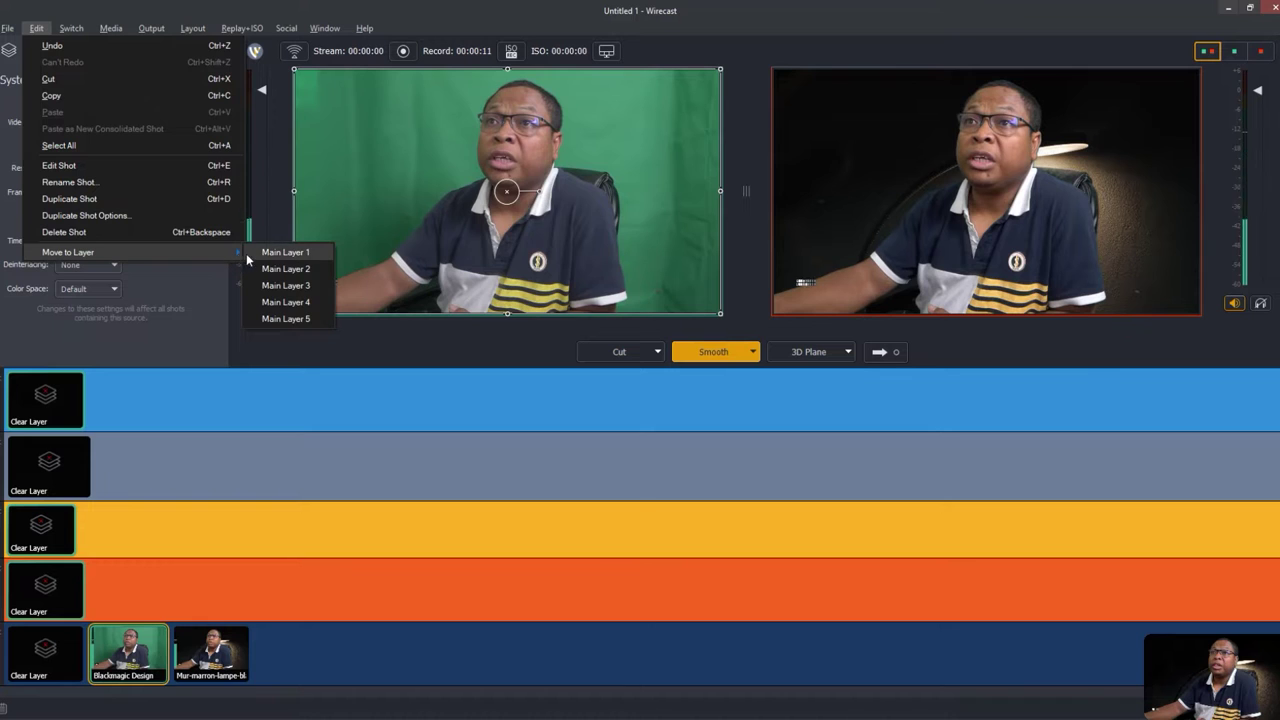
{"action": "left_click", "coordinate": [273, 255]}
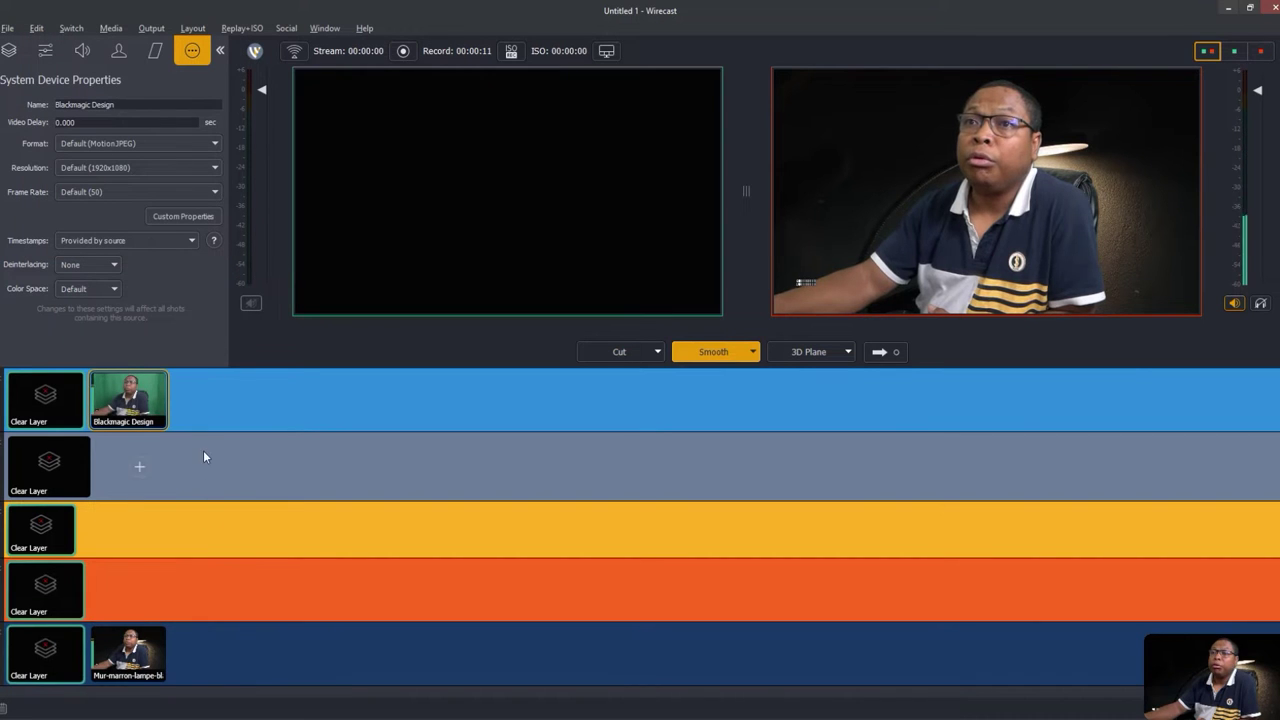
{"action": "left_click_drag", "start_coordinate": [130, 398], "coordinate": [193, 658]}
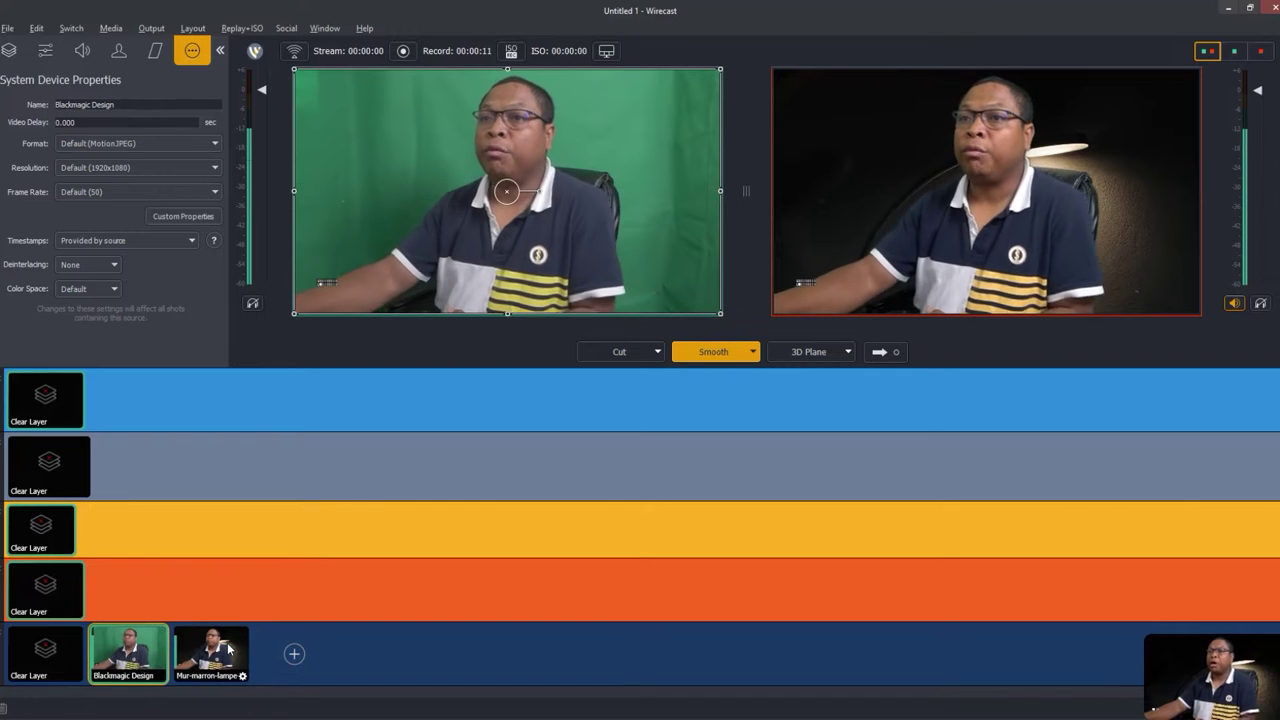
Move the Mur-marron-lampe-blanc shot to the yellow layer and return it to the dark blue bottom layer
{"action": "left_click_drag", "start_coordinate": [228, 650], "coordinate": [504, 545]}
{"action": "left_click_drag", "start_coordinate": [115, 530], "coordinate": [232, 655]}
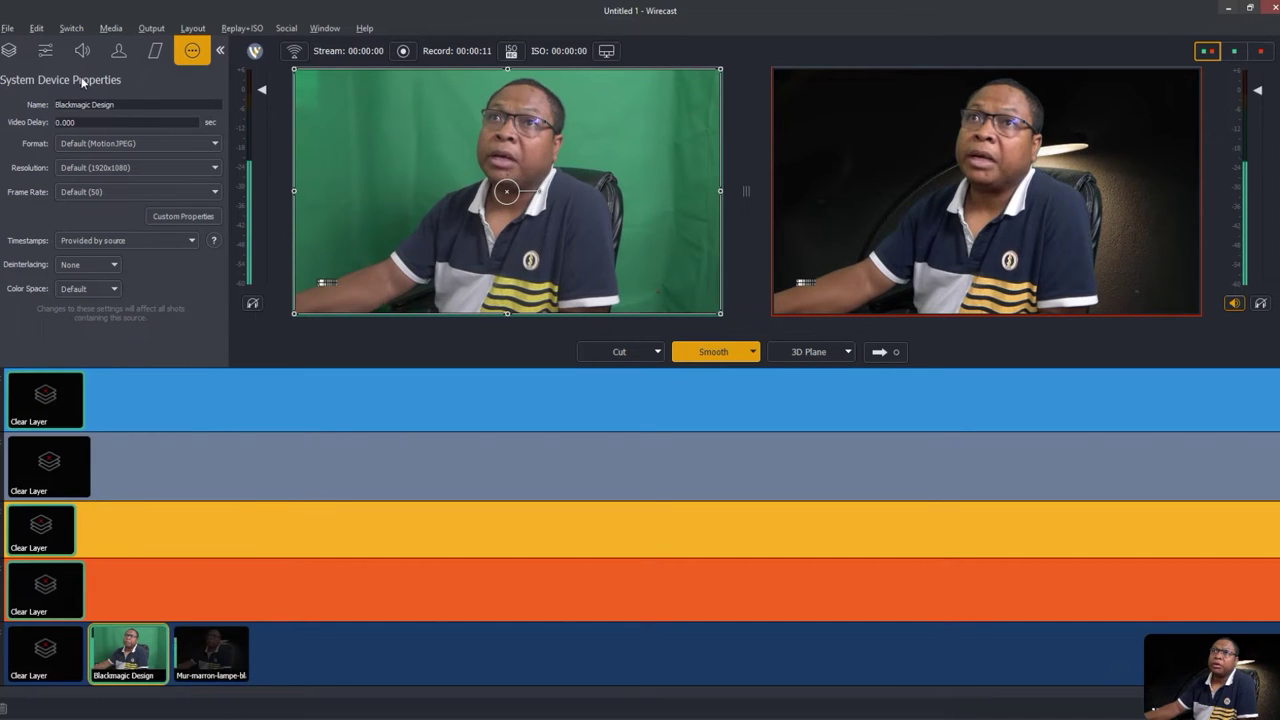
{"action": "left_click", "coordinate": [74, 30]}
{"action": "left_click", "coordinate": [36, 28]}
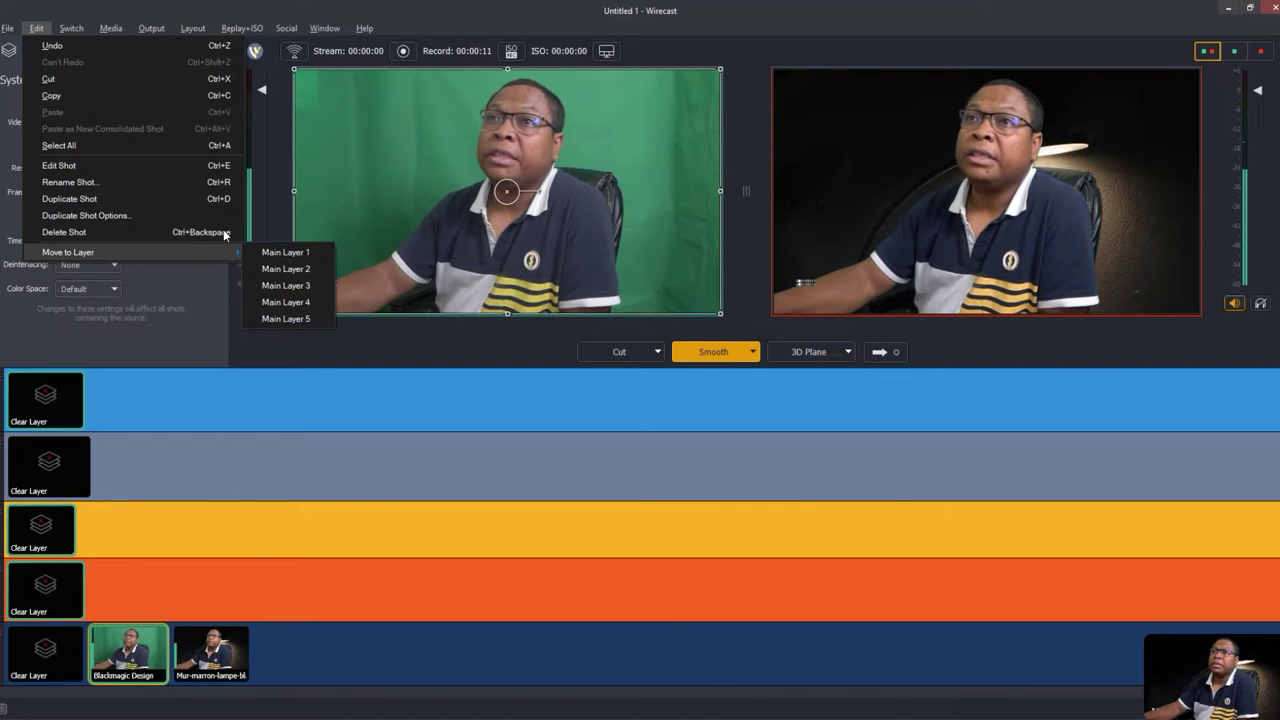
Show the shot layers of the Blackmagic Design shot
{"action": "left_click", "coordinate": [546, 13]}
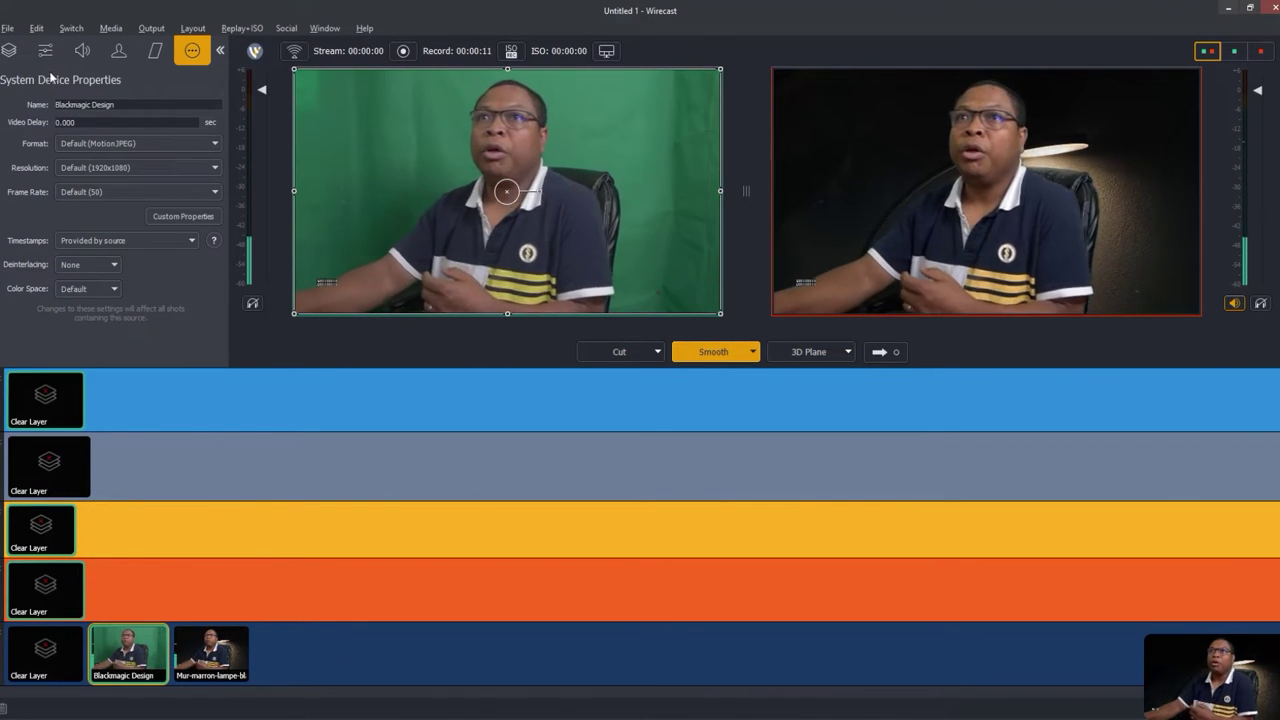
{"action": "left_click", "coordinate": [10, 50]}
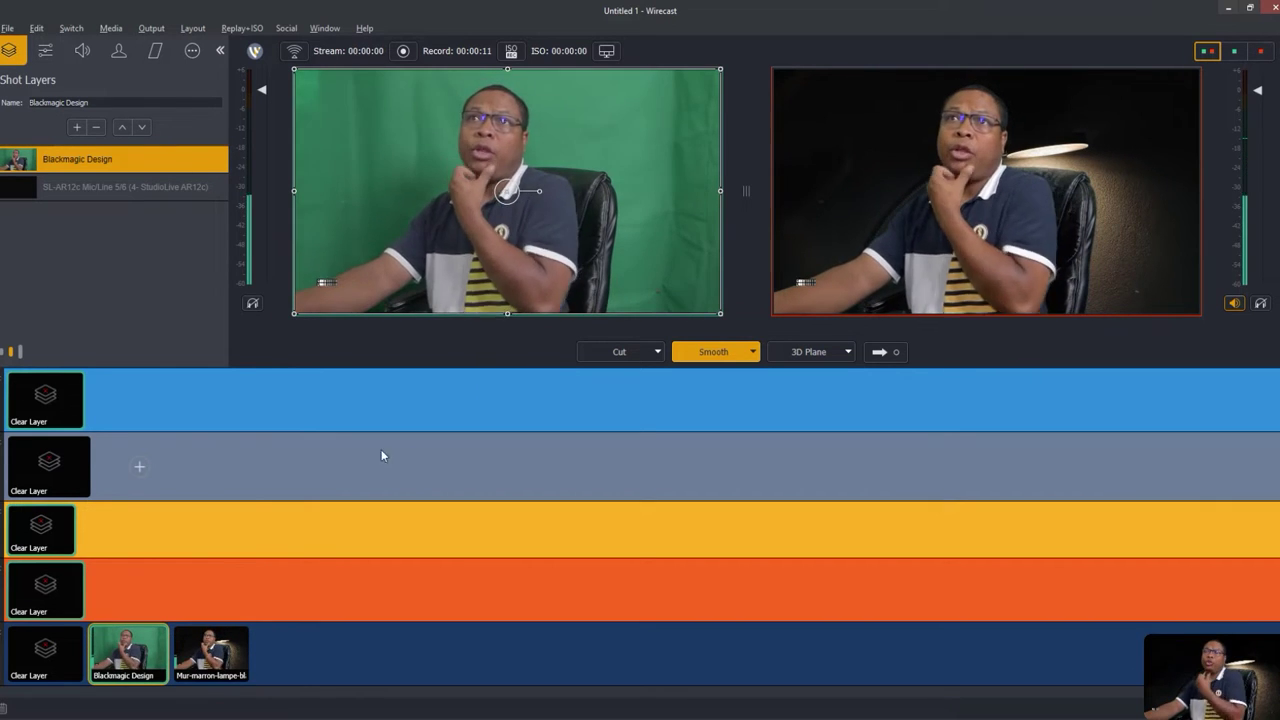
Change the 3D Plane transition to Flip Over and send the Blackmagic Design shot live with it
{"action": "left_click", "coordinate": [71, 28]}
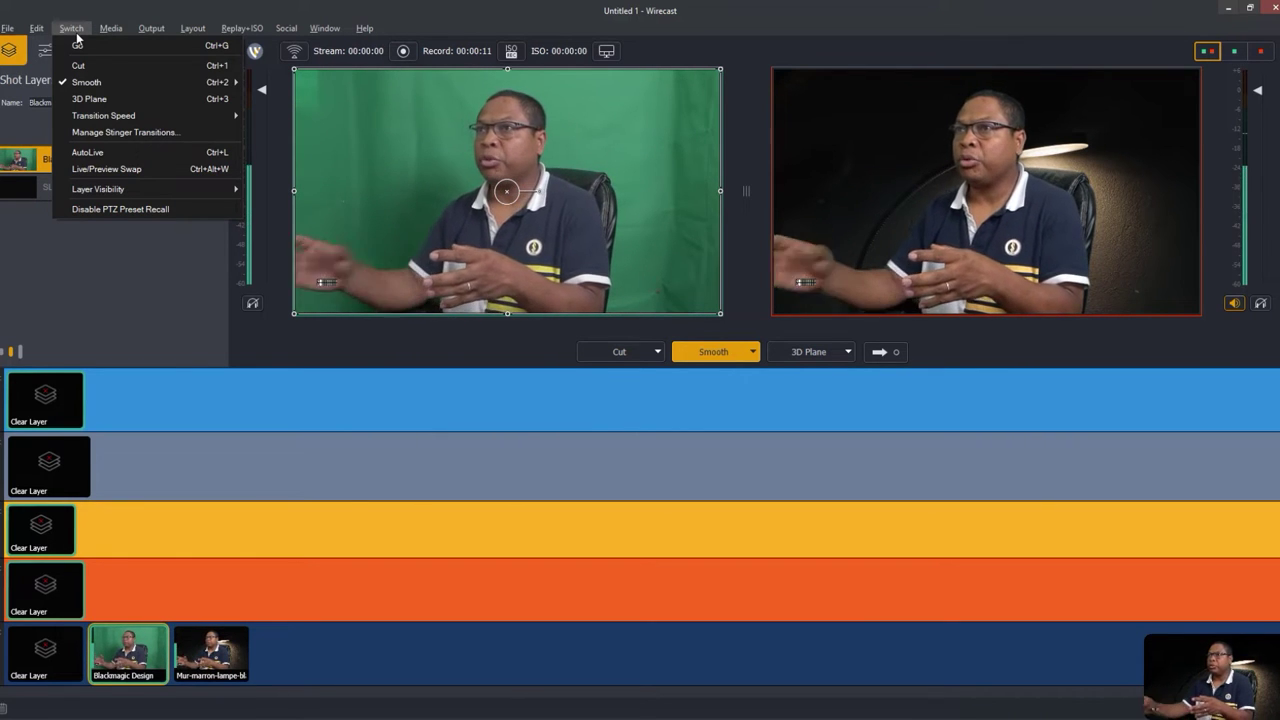
{"action": "mouse_move", "coordinate": [324, 28]}
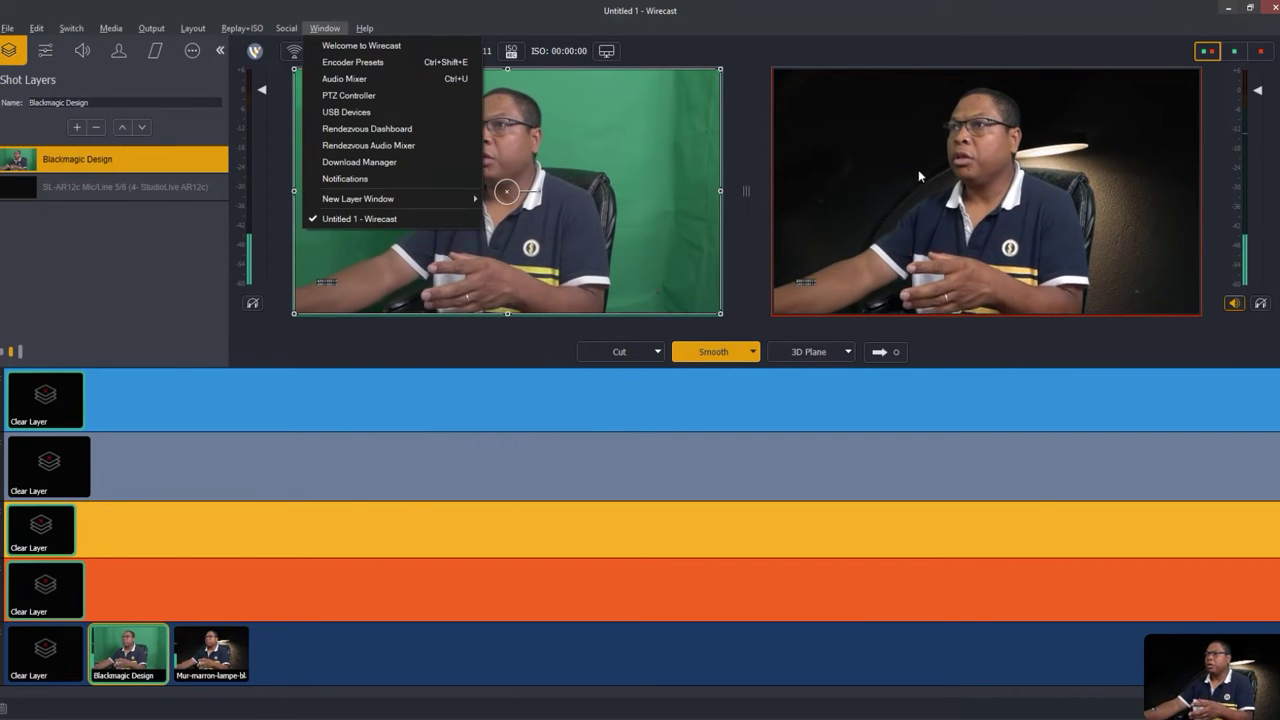
{"action": "left_click", "coordinate": [845, 353]}
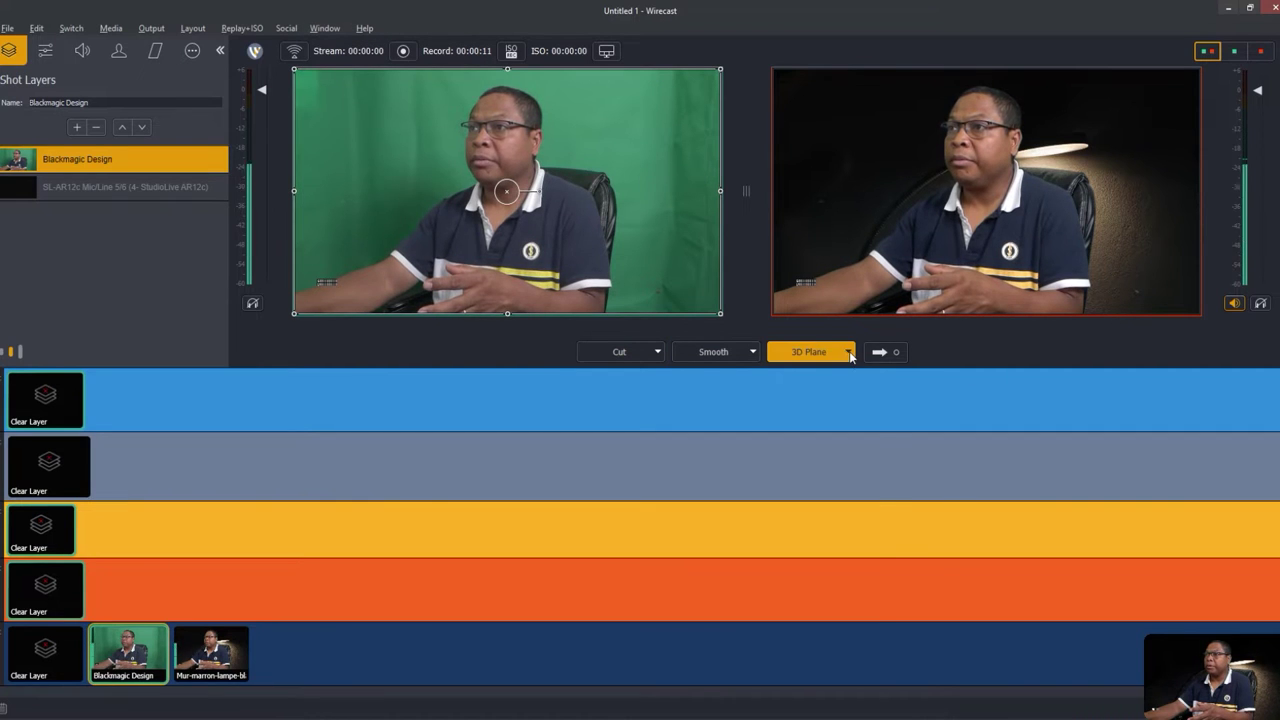
{"action": "left_click", "coordinate": [846, 353]}
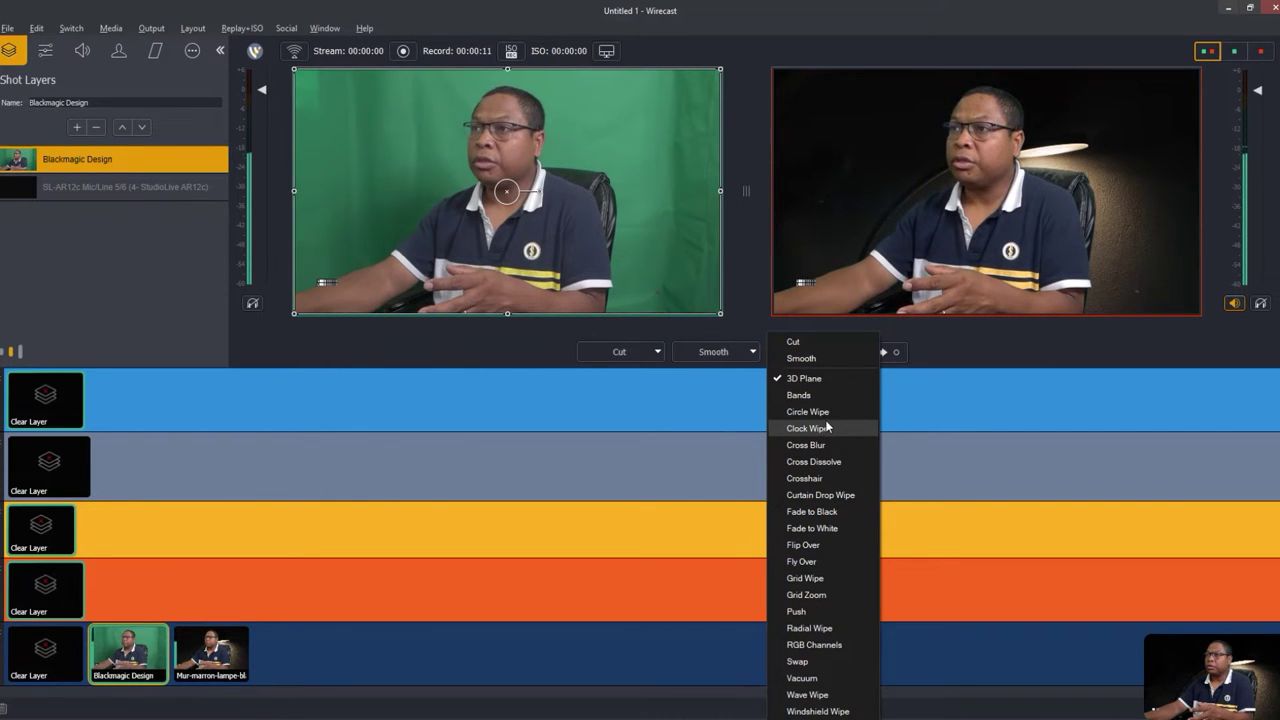
{"action": "left_click", "coordinate": [815, 544]}
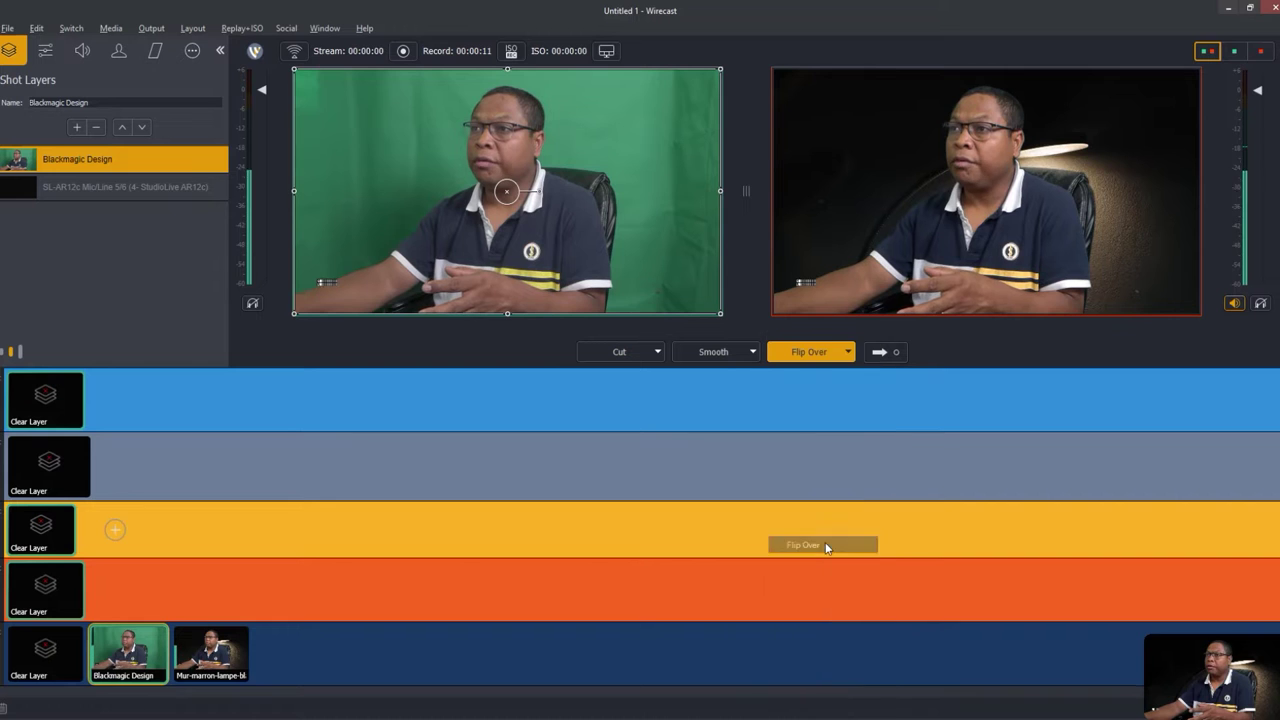
{"action": "left_click", "coordinate": [881, 356]}
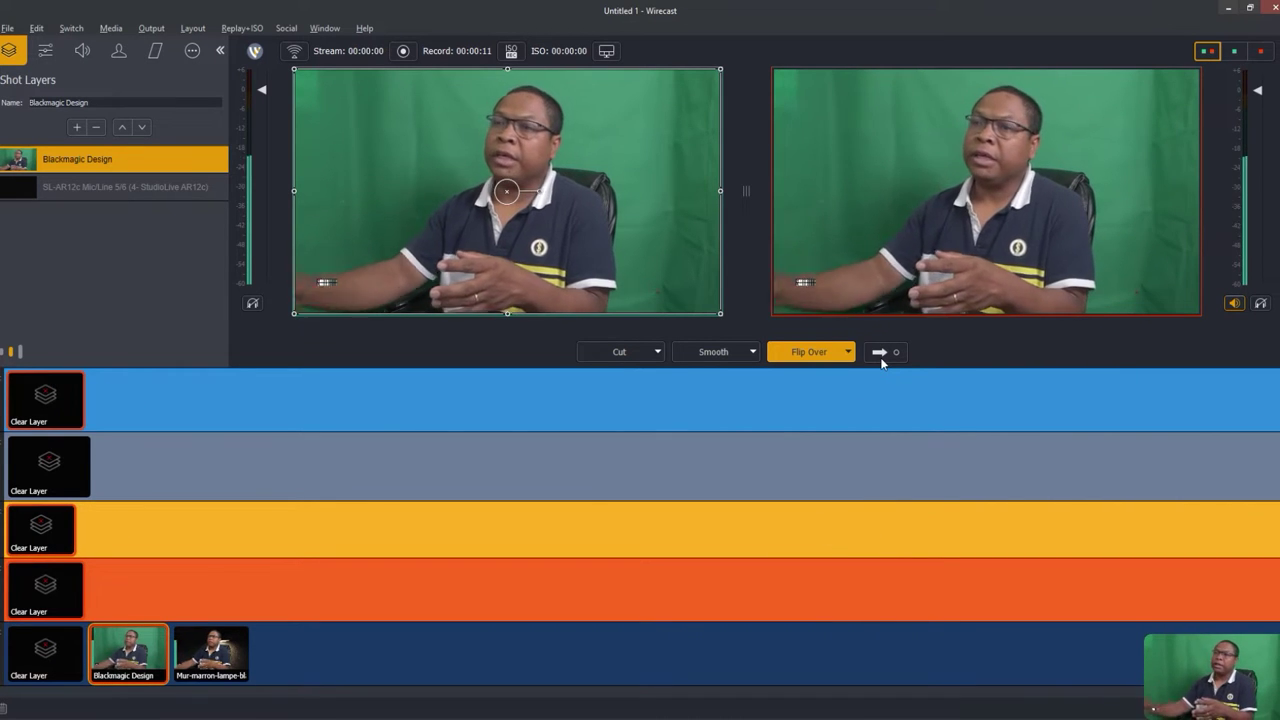
Hide Main Layer 5 through the layer visibility options and make it visible again
{"action": "left_click", "coordinate": [82, 32]}
{"action": "mouse_move", "coordinate": [114, 116]}
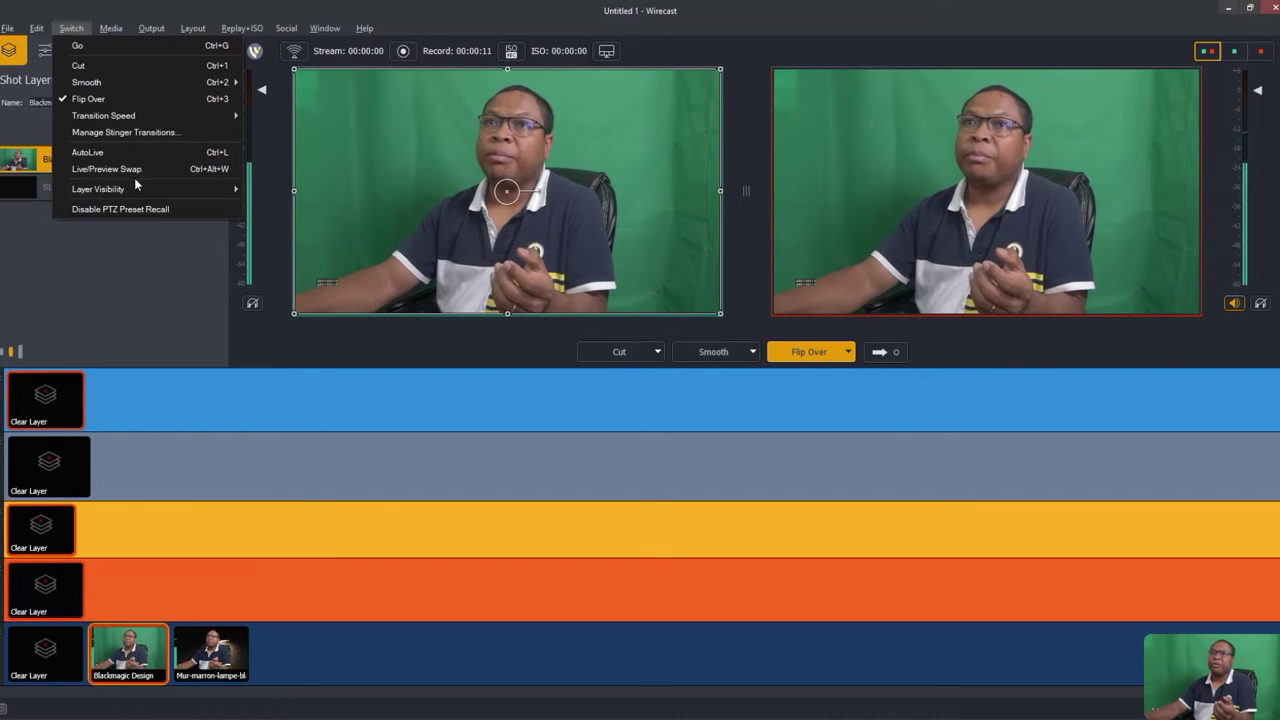
{"action": "mouse_move", "coordinate": [148, 187]}
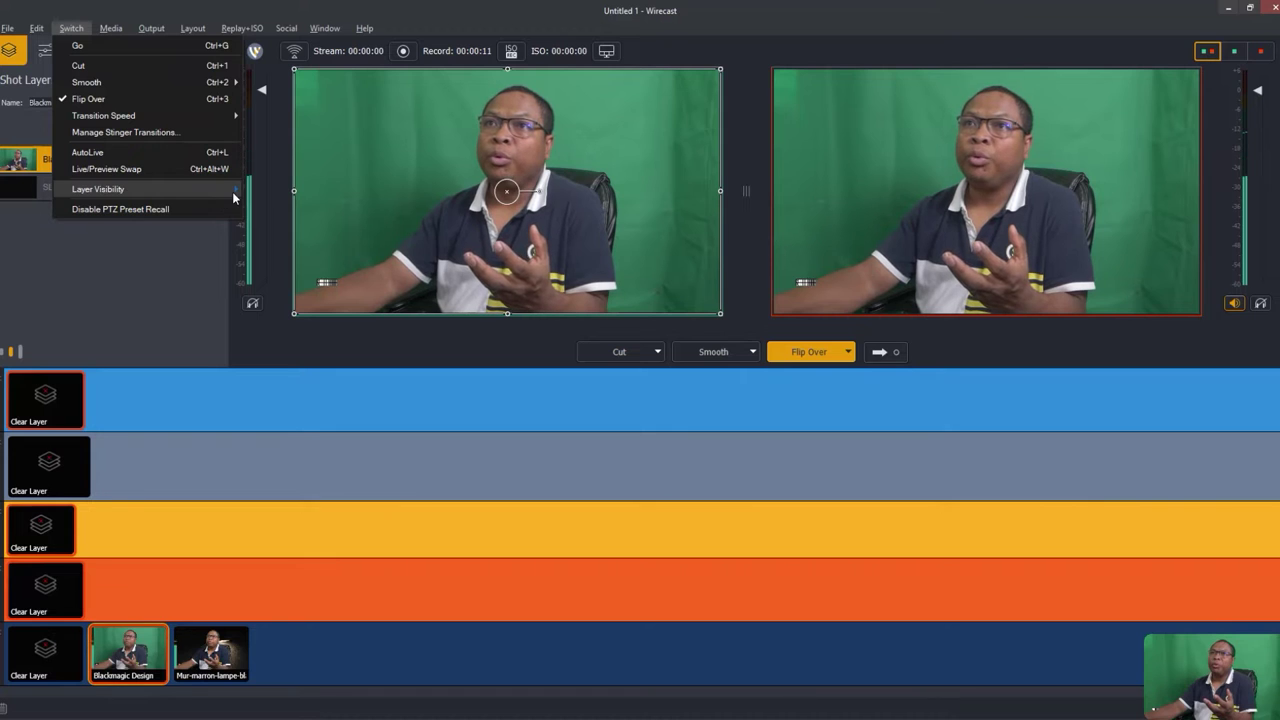
{"action": "mouse_move", "coordinate": [235, 190]}
{"action": "left_click", "coordinate": [259, 255]}
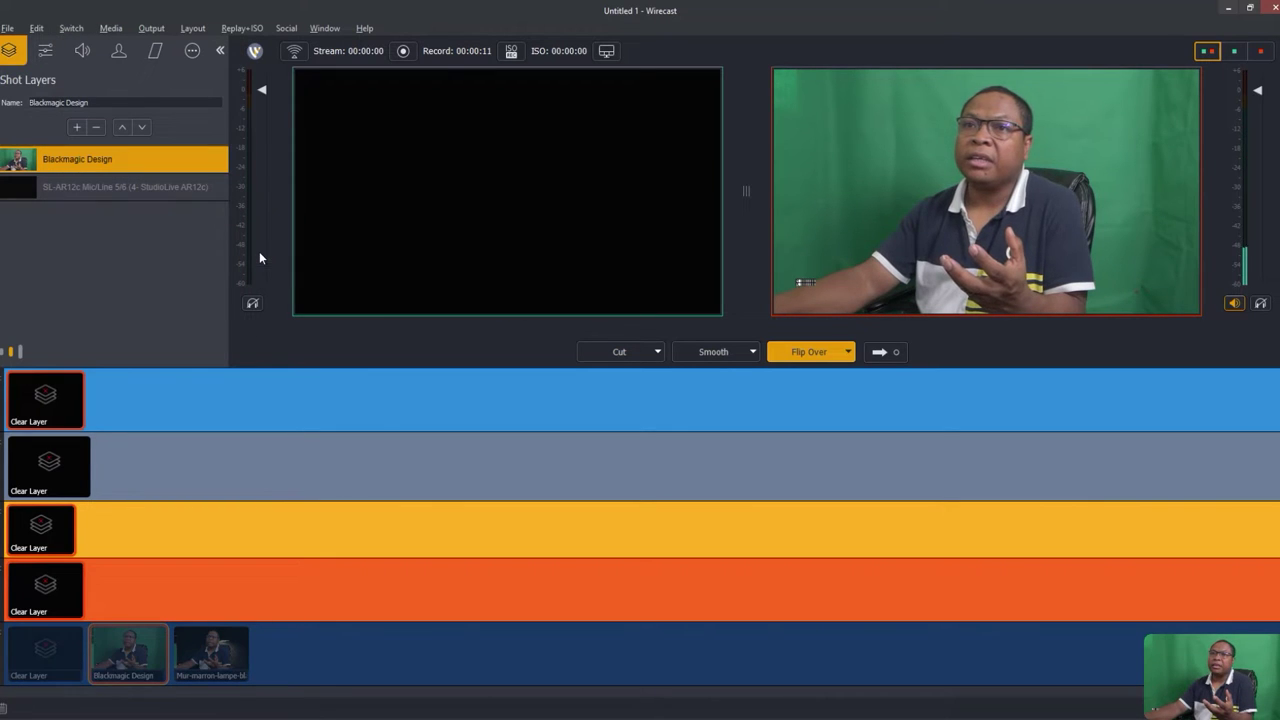
{"action": "left_click", "coordinate": [71, 28]}
{"action": "mouse_move", "coordinate": [166, 189]}
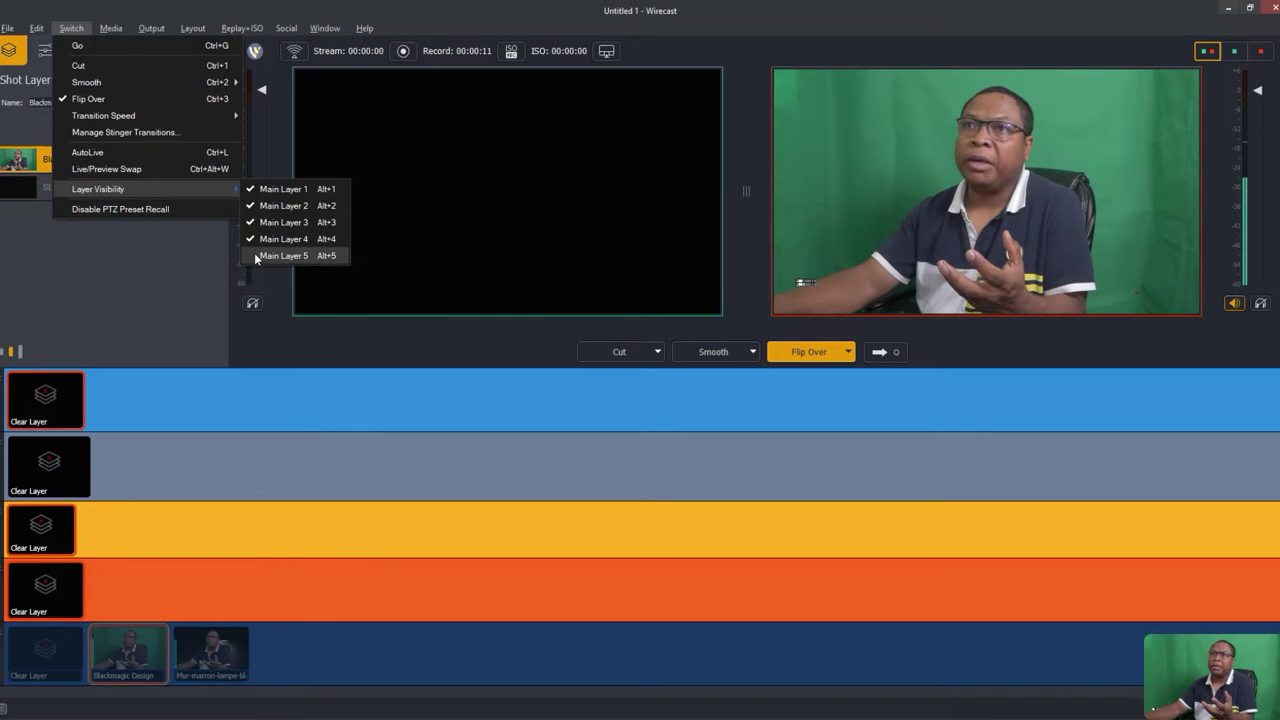
{"action": "left_click", "coordinate": [254, 253]}
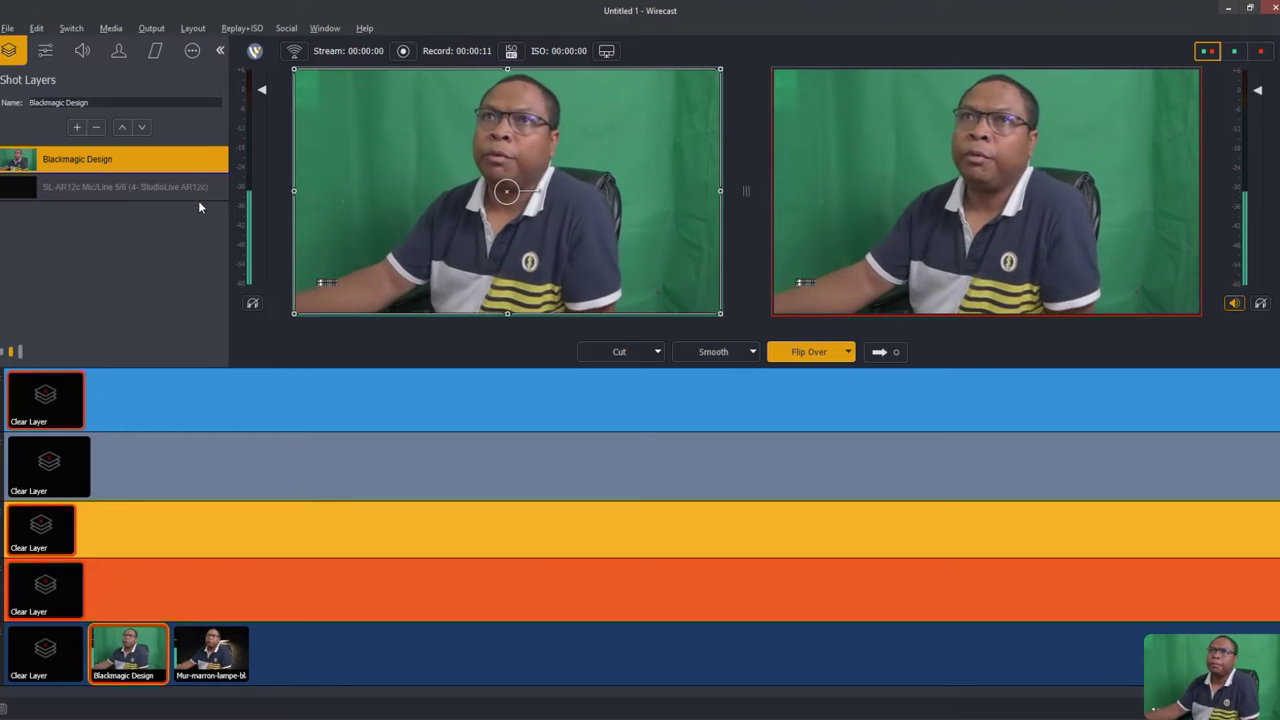
View the media commands for movie playback, placeholders and the asset manager, and close them with no shot selected
{"action": "left_click", "coordinate": [110, 29]}
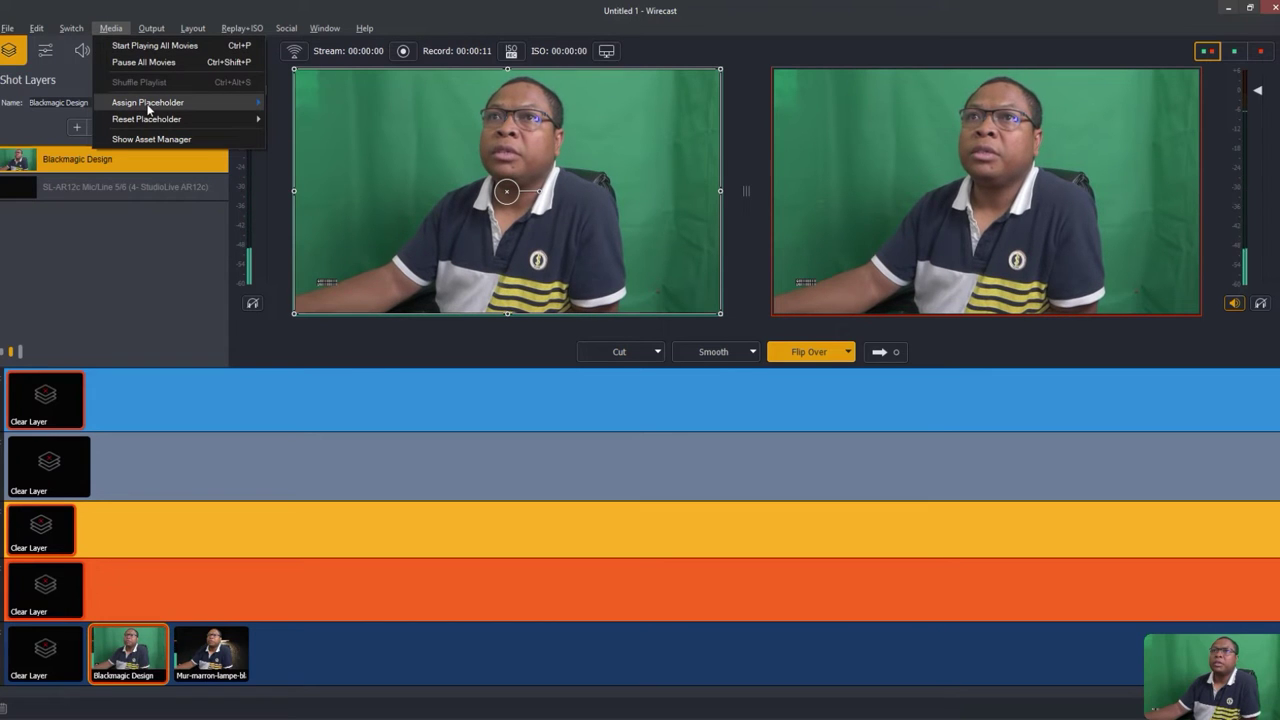
{"action": "mouse_move", "coordinate": [167, 108]}
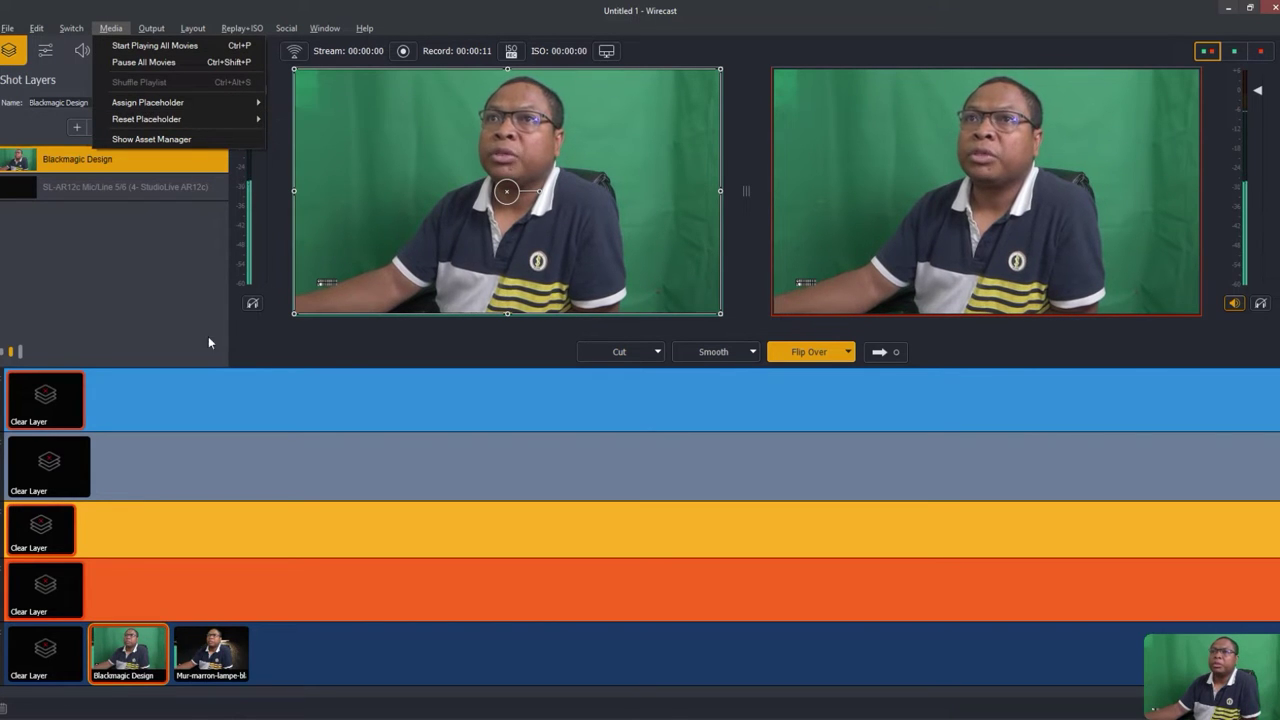
{"action": "left_click", "coordinate": [268, 421]}
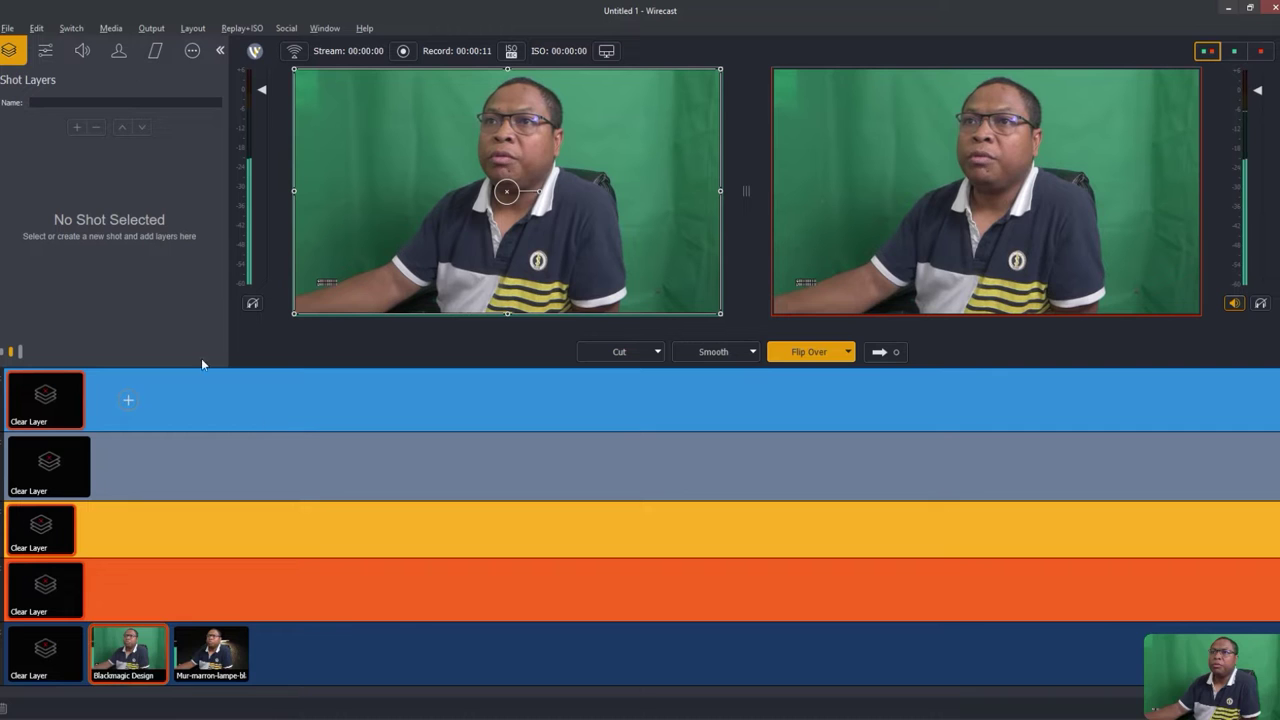
View the output commands and the Virtual Camera Out resolution options
{"action": "left_click", "coordinate": [150, 29]}
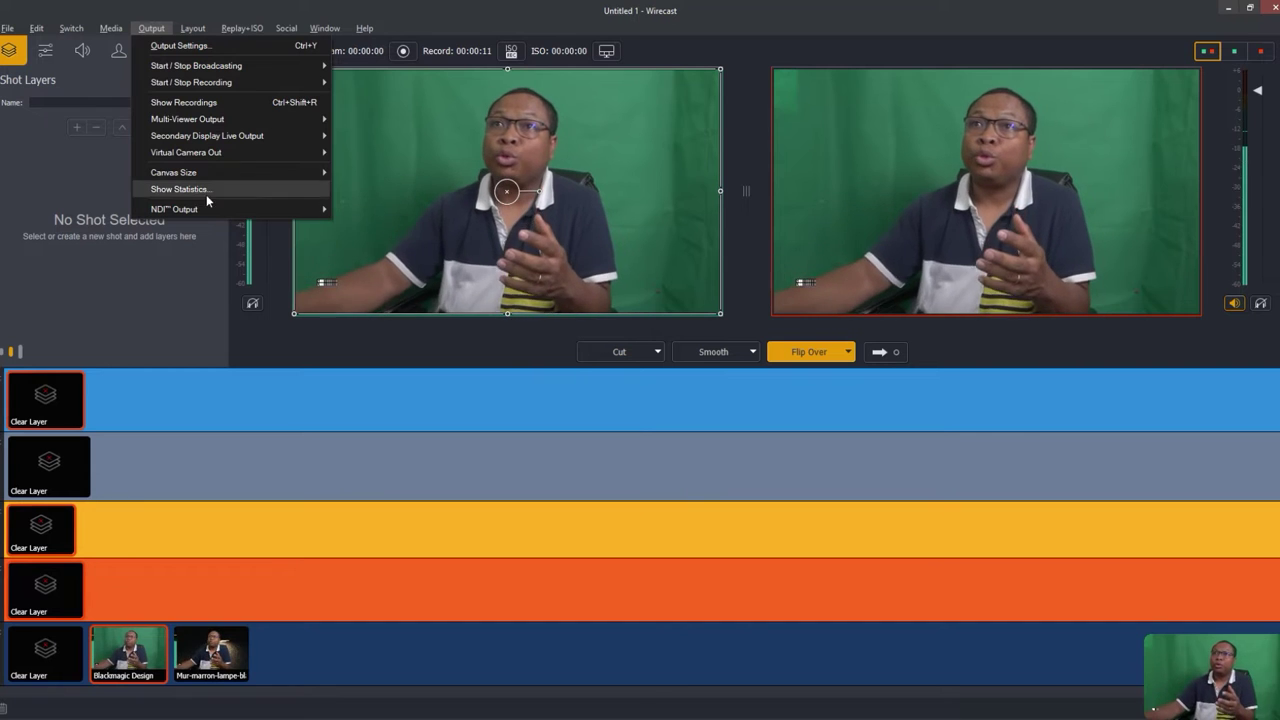
{"action": "mouse_move", "coordinate": [216, 119]}
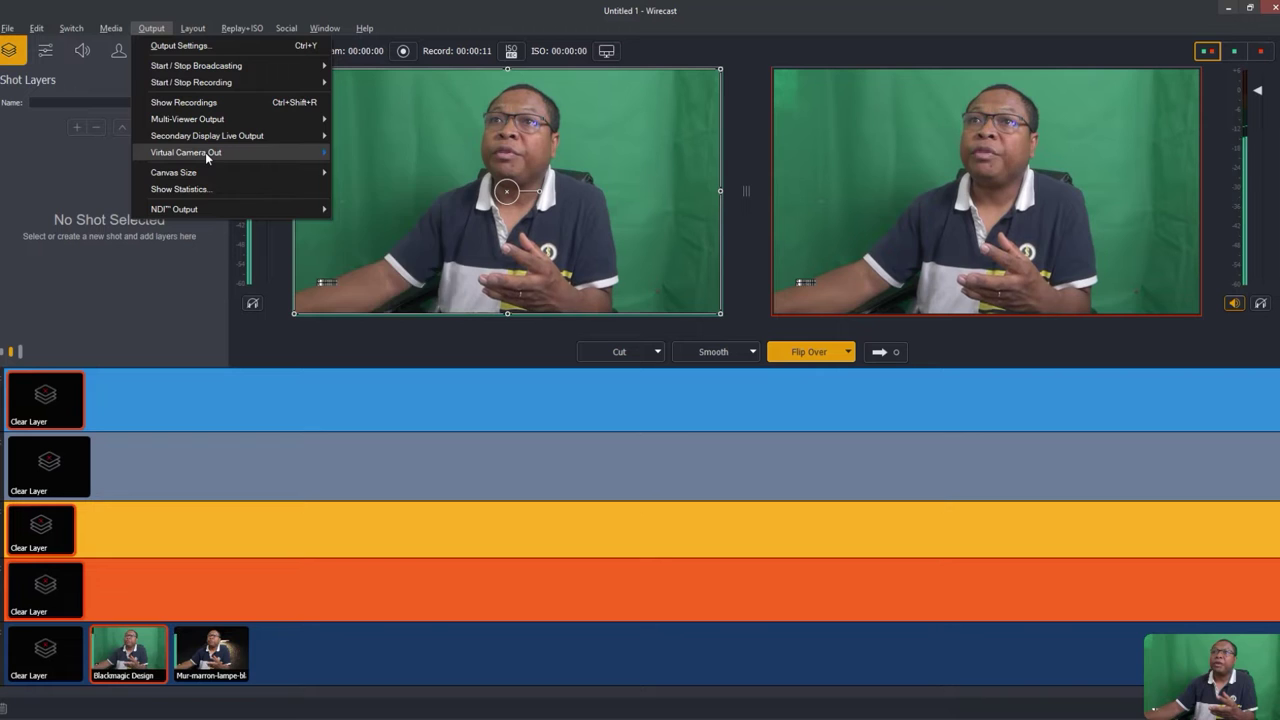
{"action": "mouse_move", "coordinate": [205, 152]}
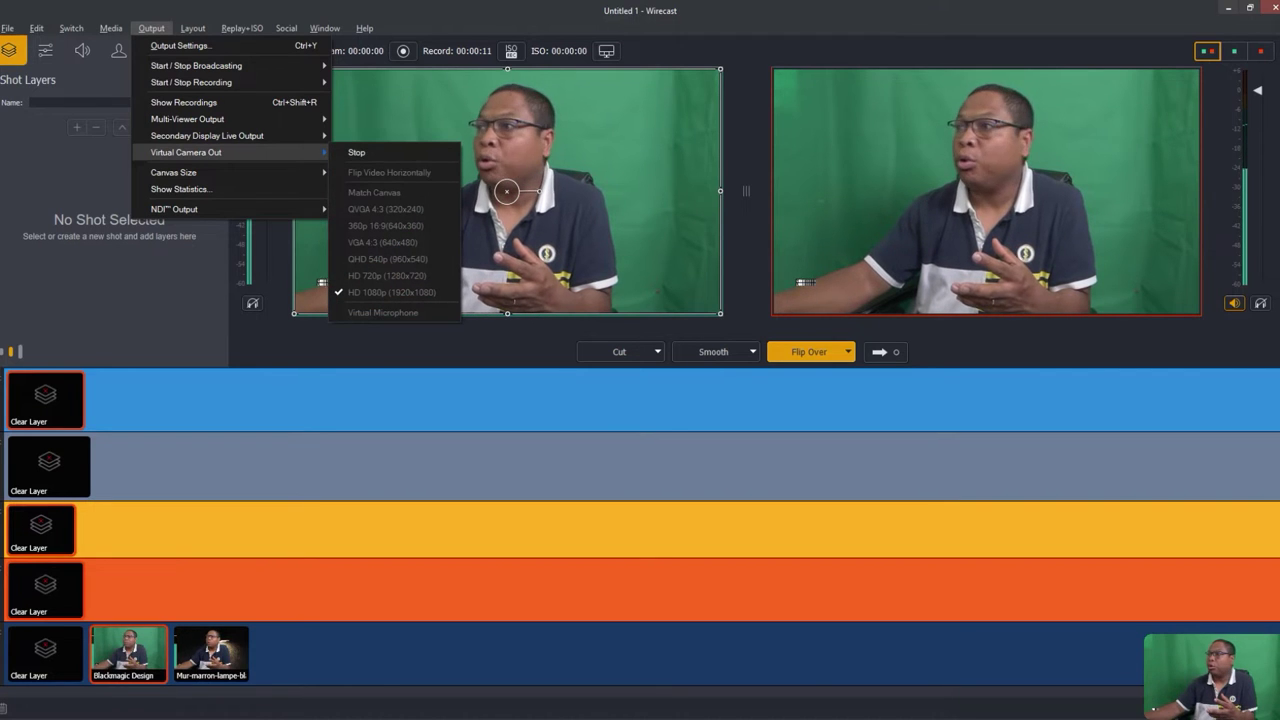
{"action": "left_click", "coordinate": [1222, 698]}
{"action": "mouse_move", "coordinate": [1228, 623]}
{"action": "left_mouse_down"}
{"action": "mouse_move", "coordinate": [1114, 610]}
{"action": "mouse_move", "coordinate": [1111, 643]}
{"action": "mouse_move", "coordinate": [1142, 688]}
{"action": "left_mouse_up"}
{"action": "left_click_drag", "start_coordinate": [1256, 630], "coordinate": [1237, 622]}
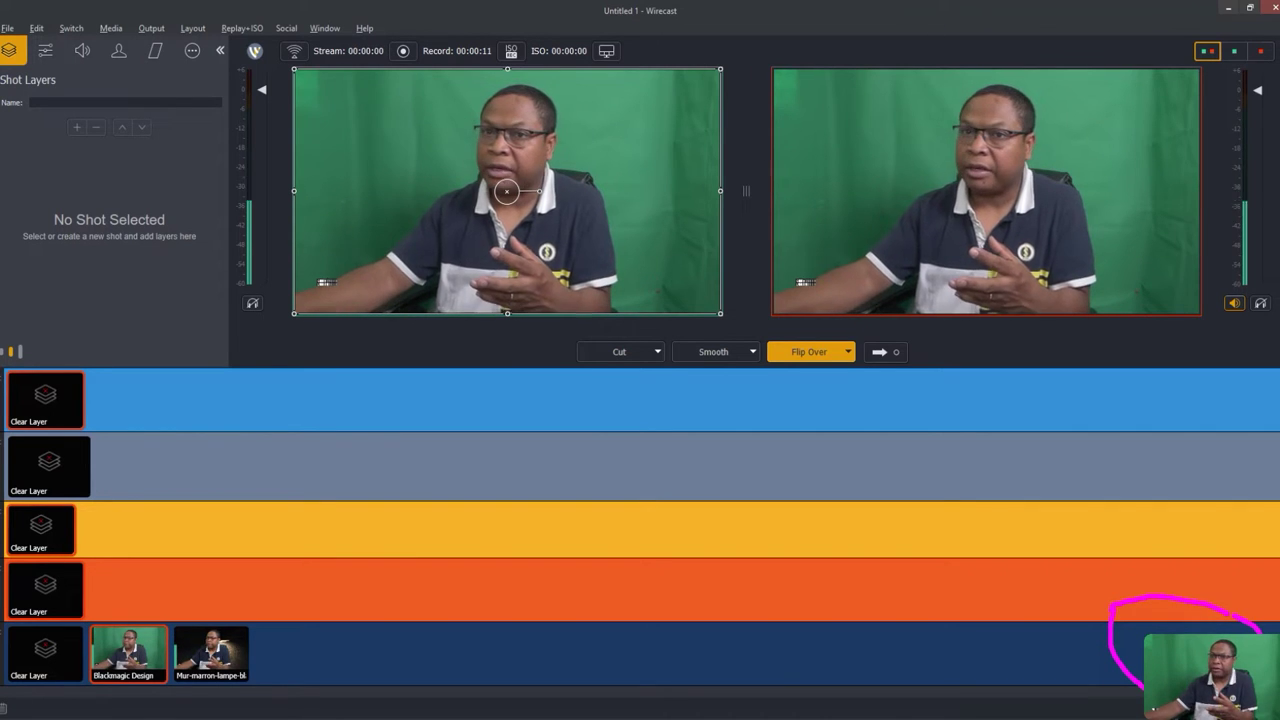
{"action": "key", "text": "Escape"}
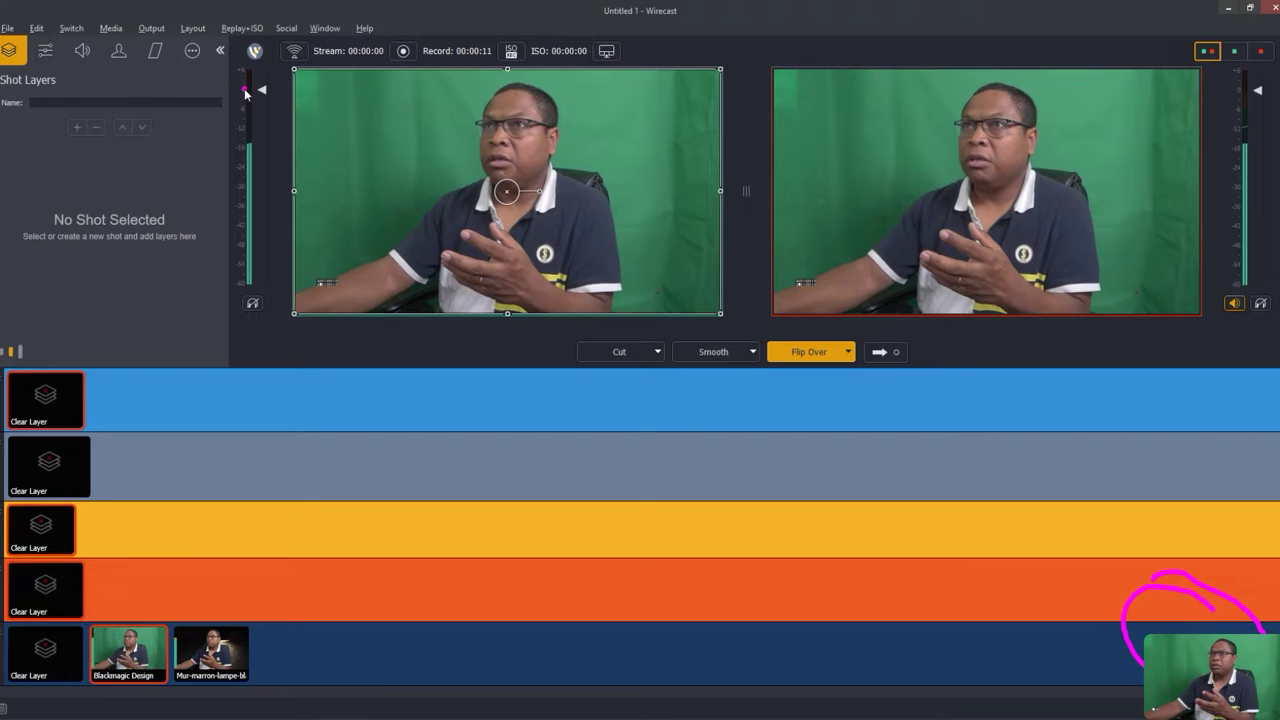
Reselect the Blackmagic Design shot and examine the Virtual Camera Out, Canvas Size, statistics and NDI output options
{"action": "left_click", "coordinate": [128, 655]}
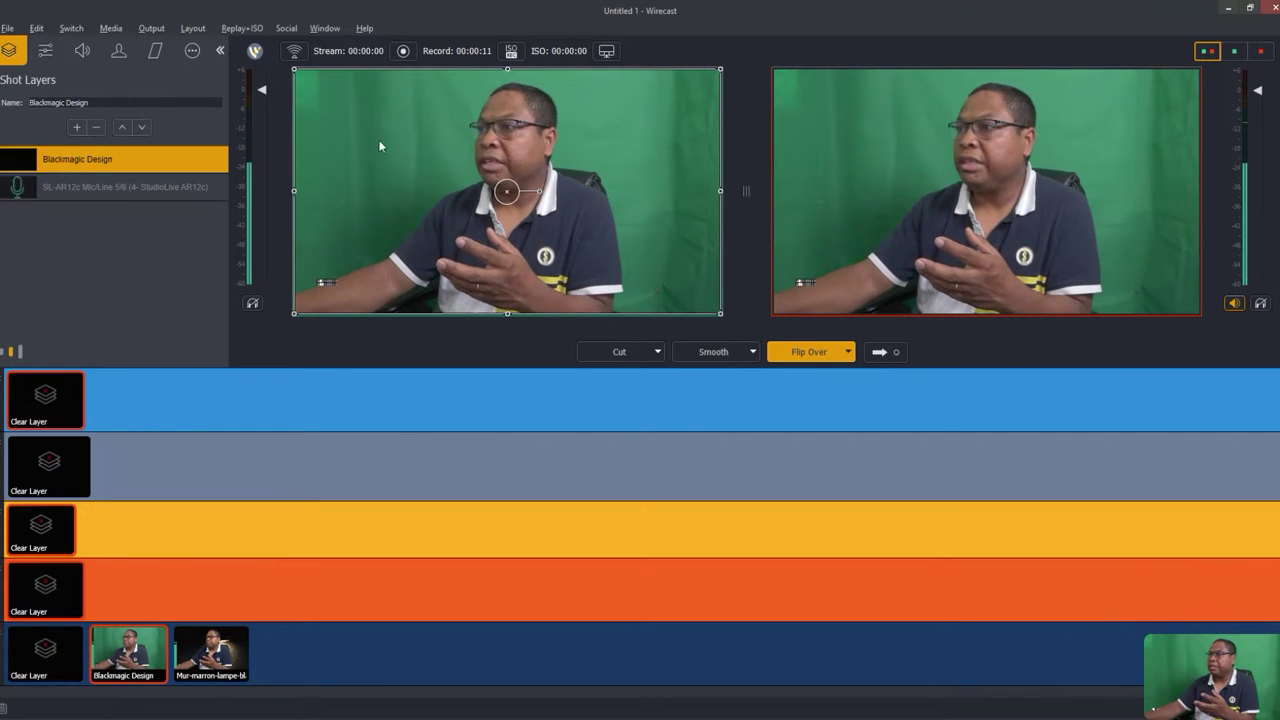
{"action": "left_click", "coordinate": [149, 29]}
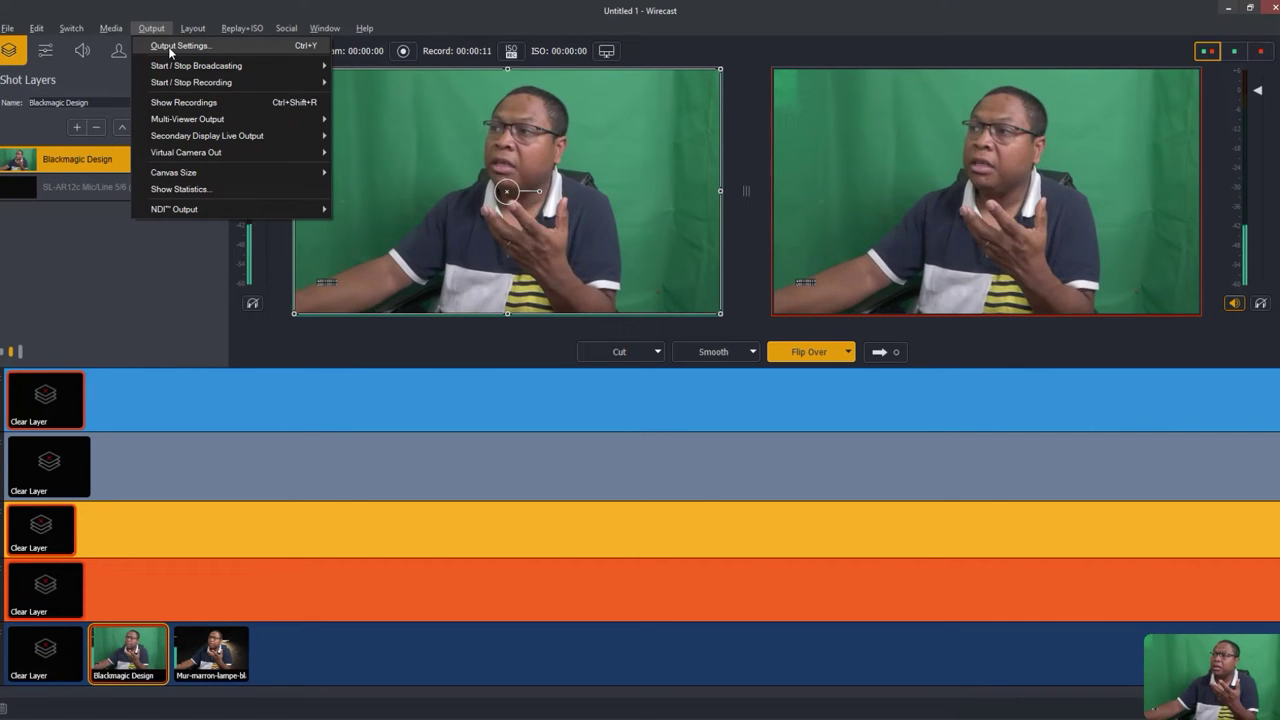
{"action": "mouse_move", "coordinate": [210, 153]}
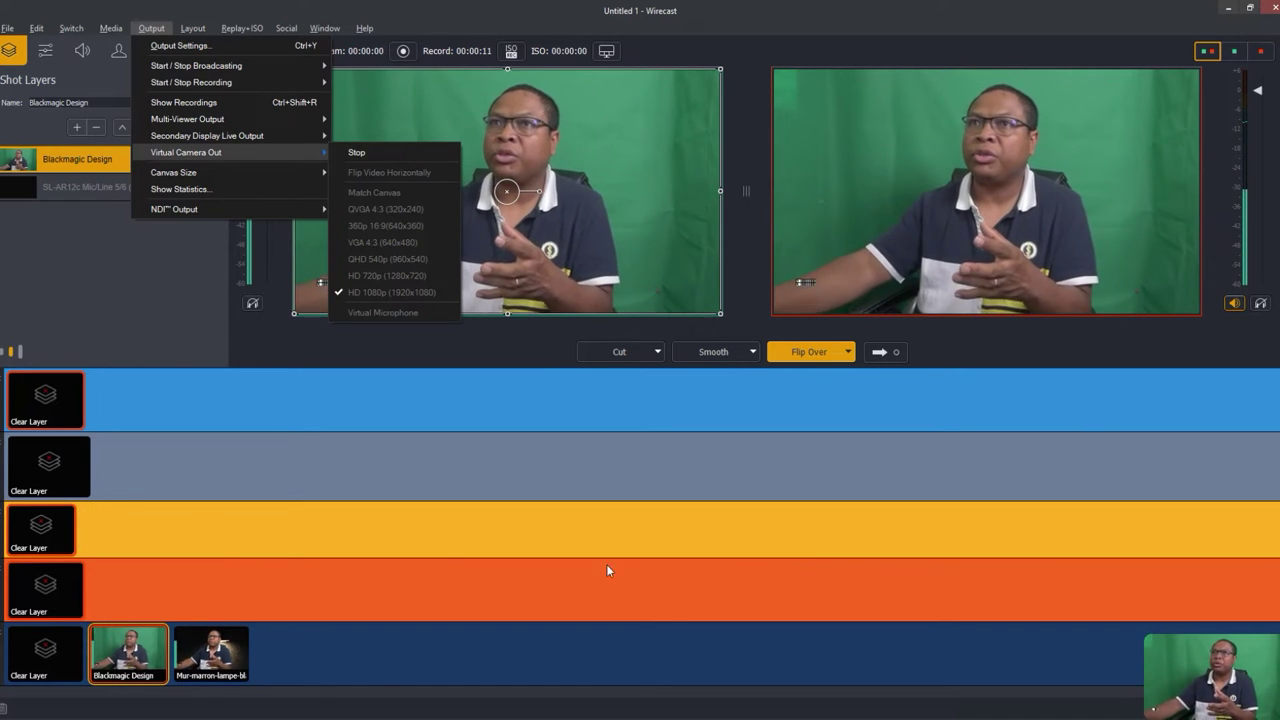
{"action": "mouse_move", "coordinate": [228, 173]}
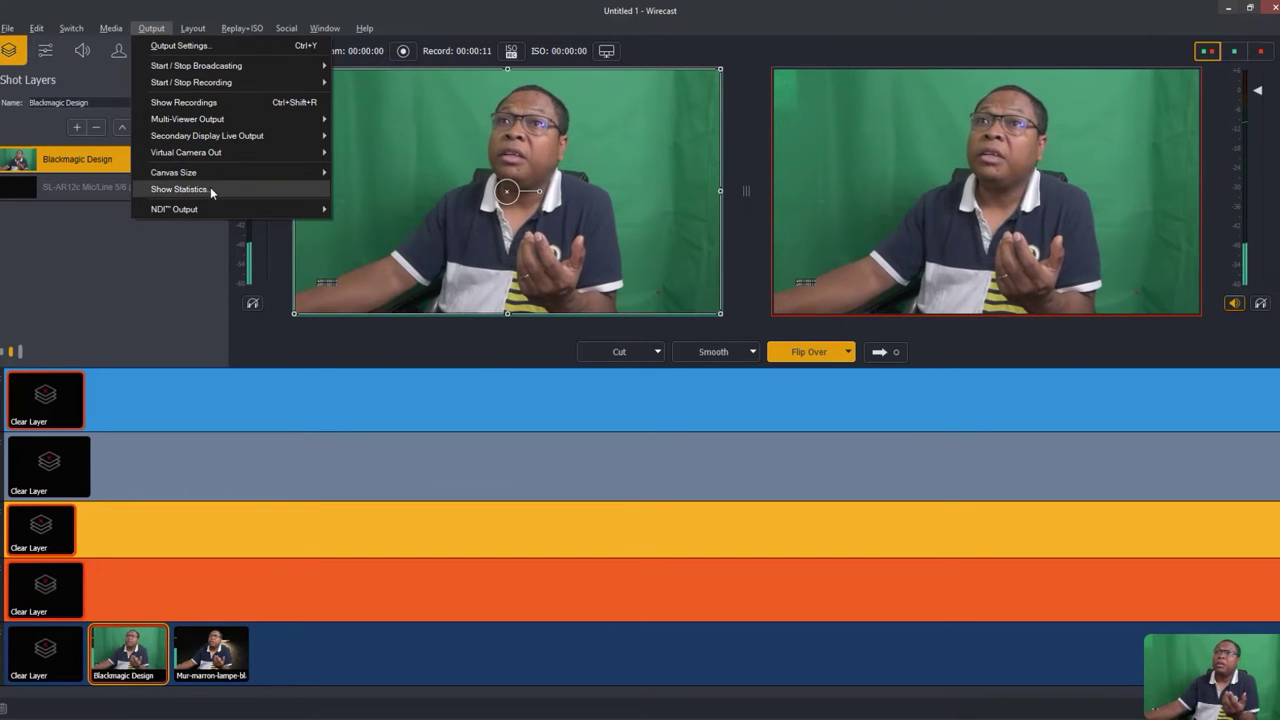
{"action": "mouse_move", "coordinate": [221, 212]}
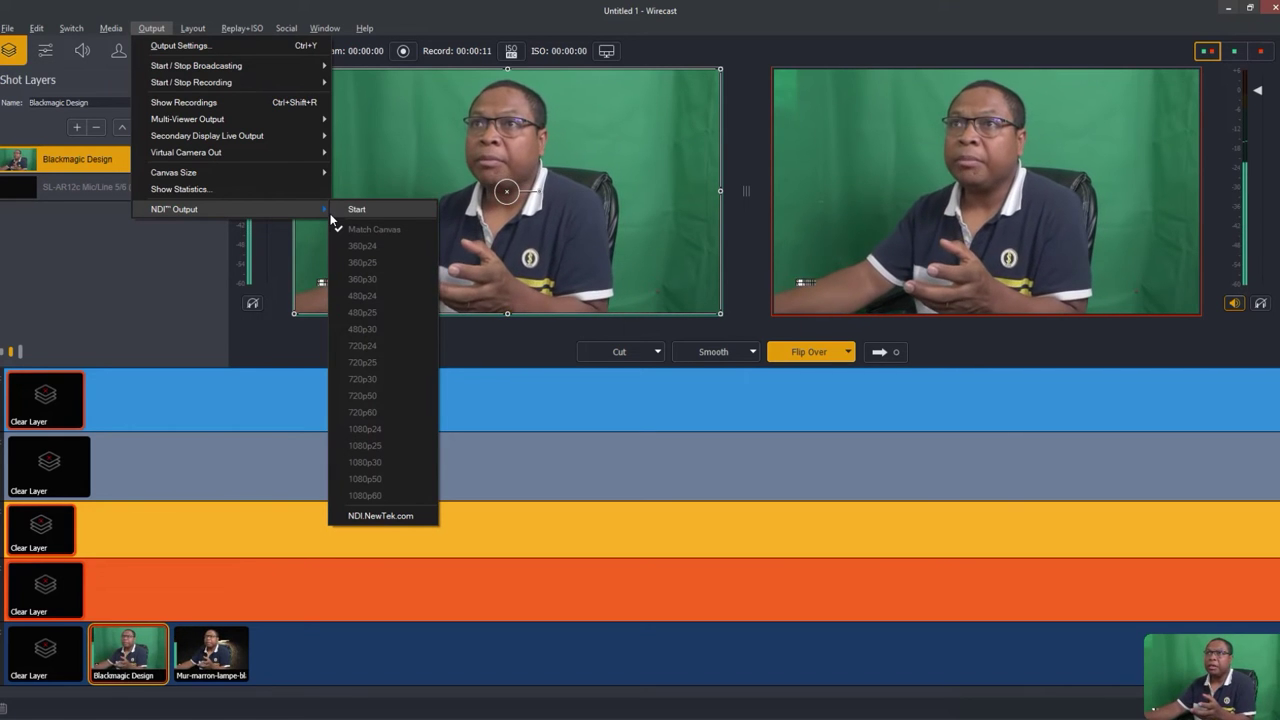
Try the preview-only and live-only monitor layouts and restore the combined live and preview layout
{"action": "left_click", "coordinate": [192, 30]}
{"action": "left_click", "coordinate": [192, 31]}
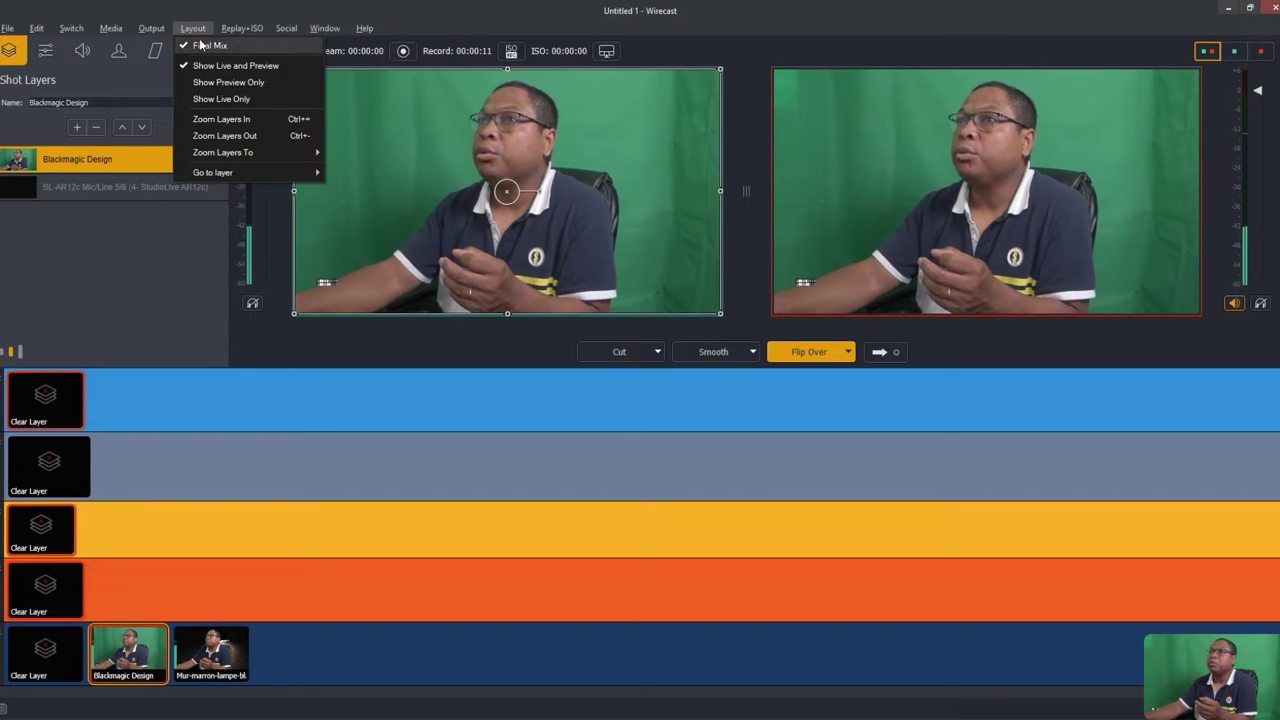
{"action": "left_click", "coordinate": [183, 66]}
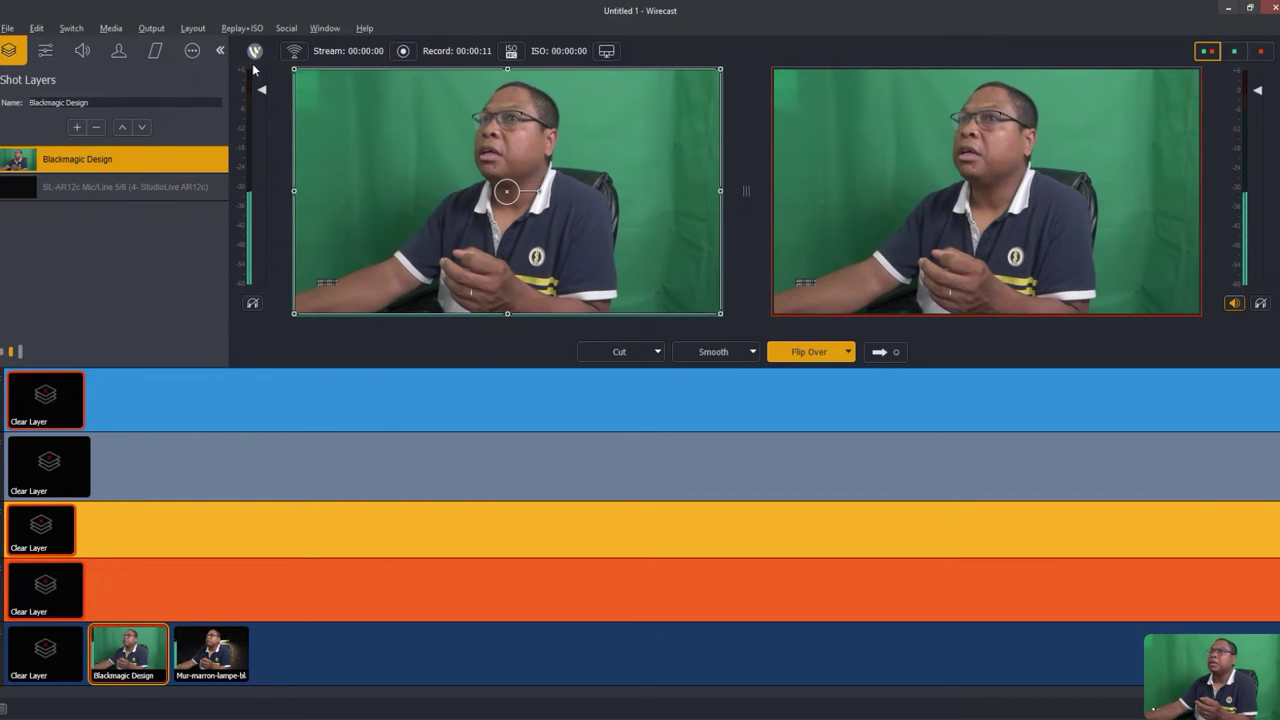
{"action": "left_click", "coordinate": [187, 28]}
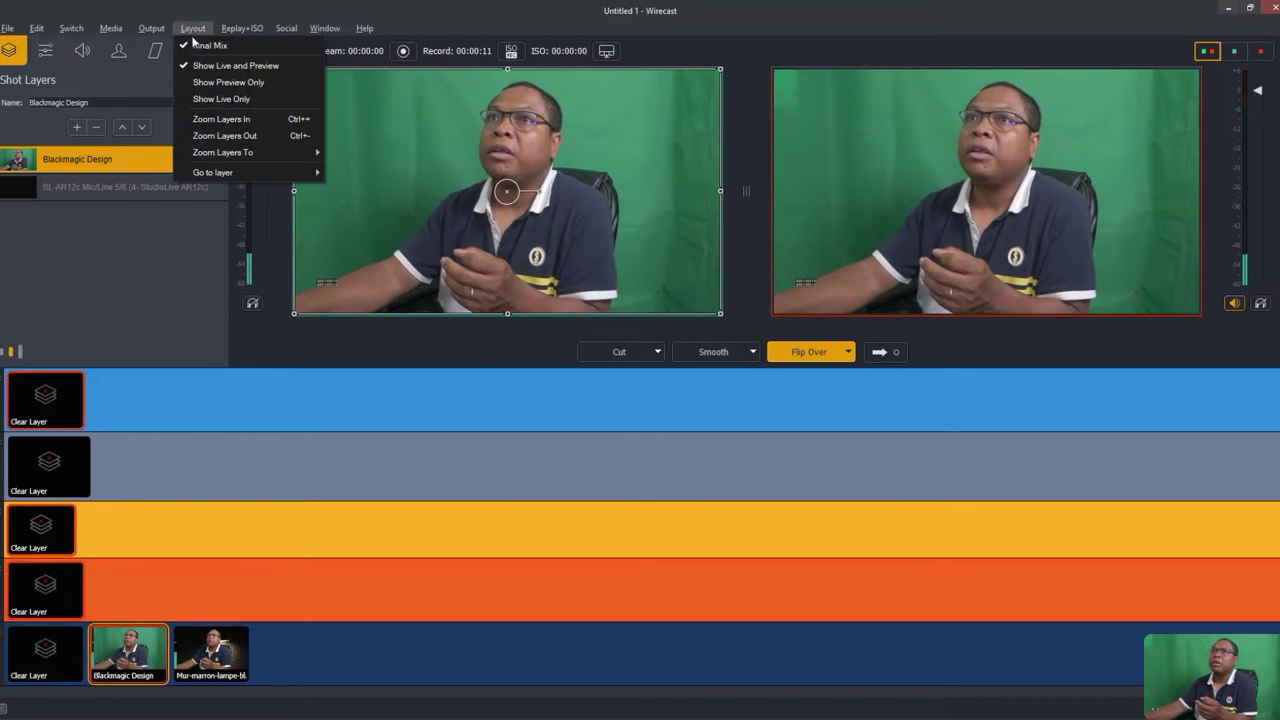
{"action": "left_click", "coordinate": [255, 87]}
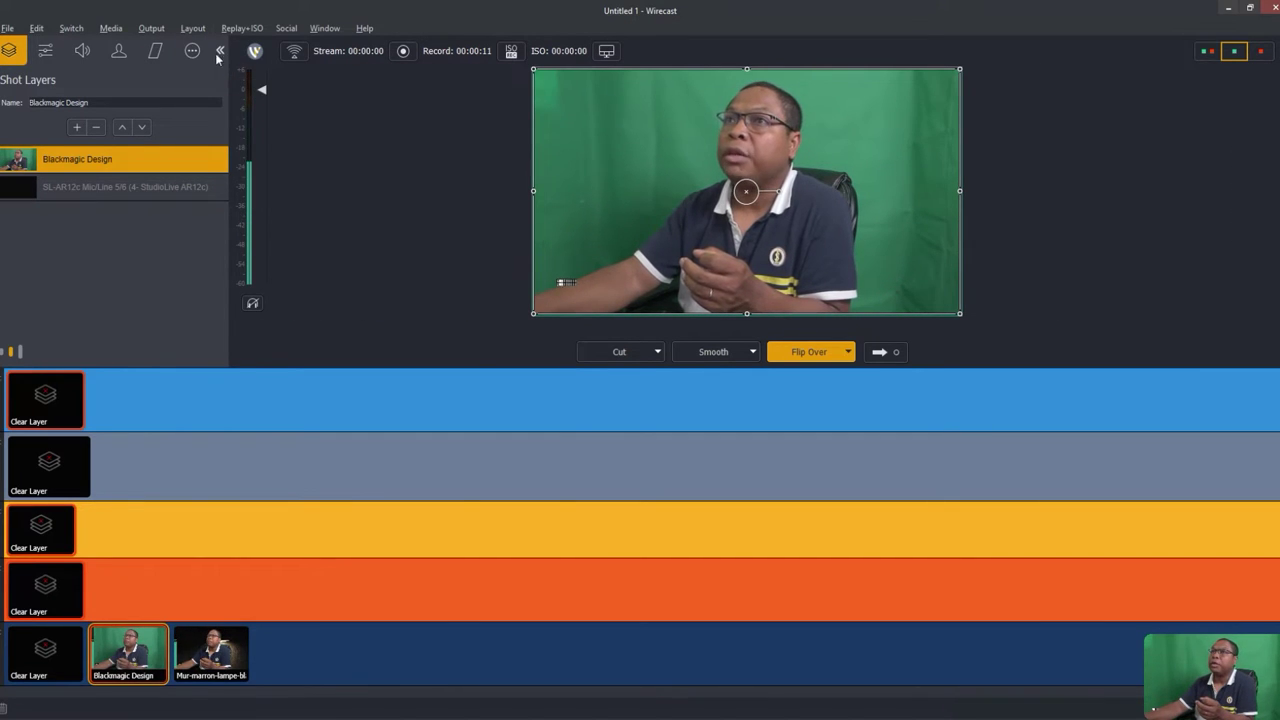
{"action": "left_click", "coordinate": [198, 29]}
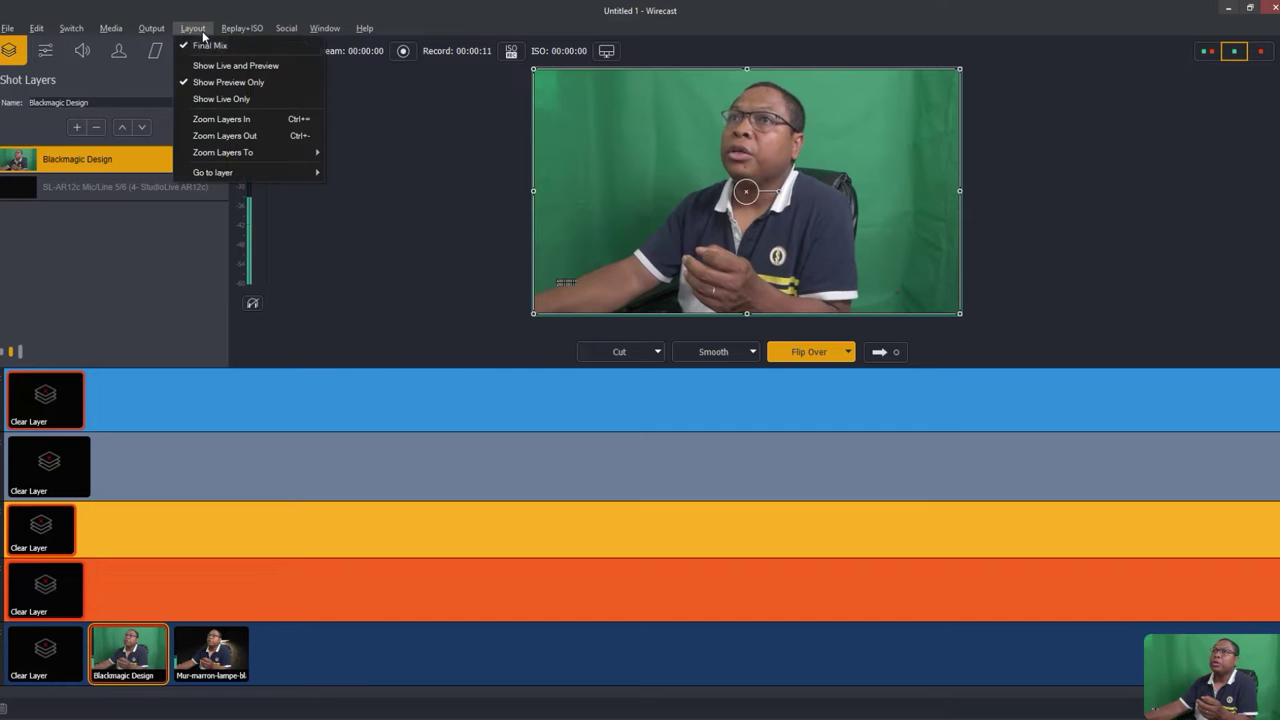
{"action": "left_click", "coordinate": [224, 97]}
{"action": "left_click", "coordinate": [192, 29]}
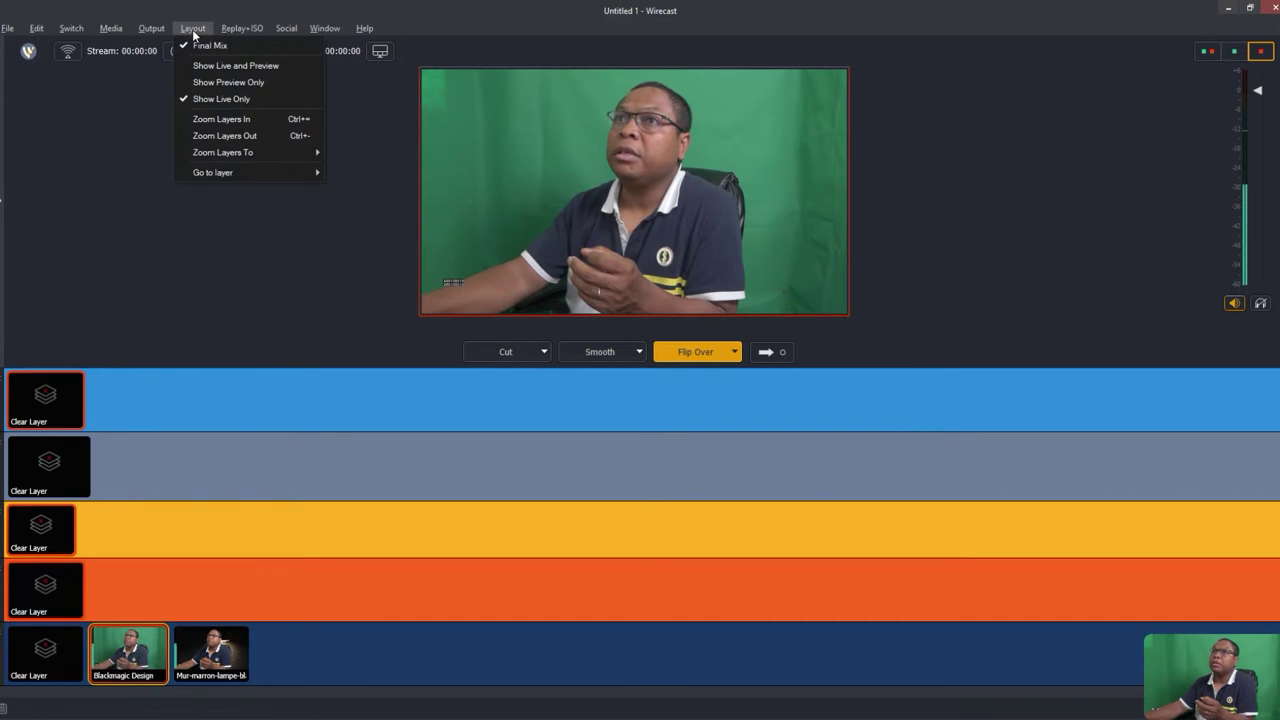
{"action": "left_click", "coordinate": [211, 66]}
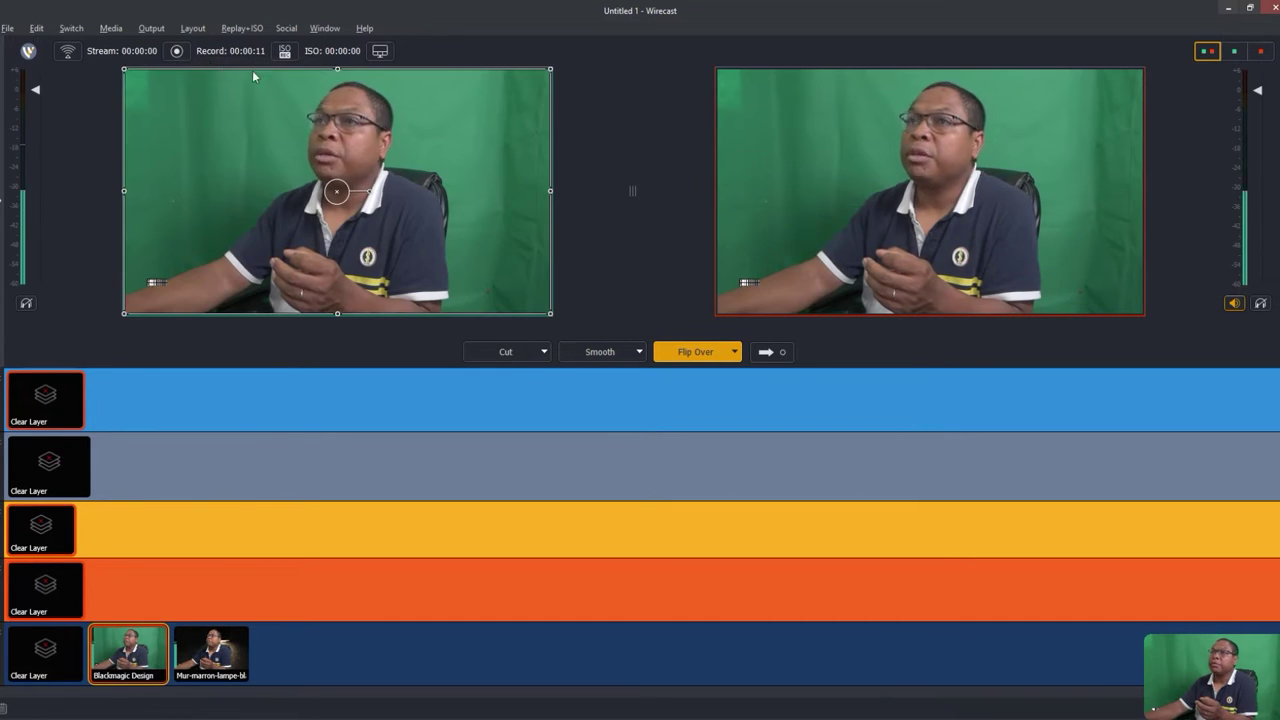
View the layer zoom and go-to-layer options, along with the replay and ISO commands
{"action": "left_click", "coordinate": [192, 28]}
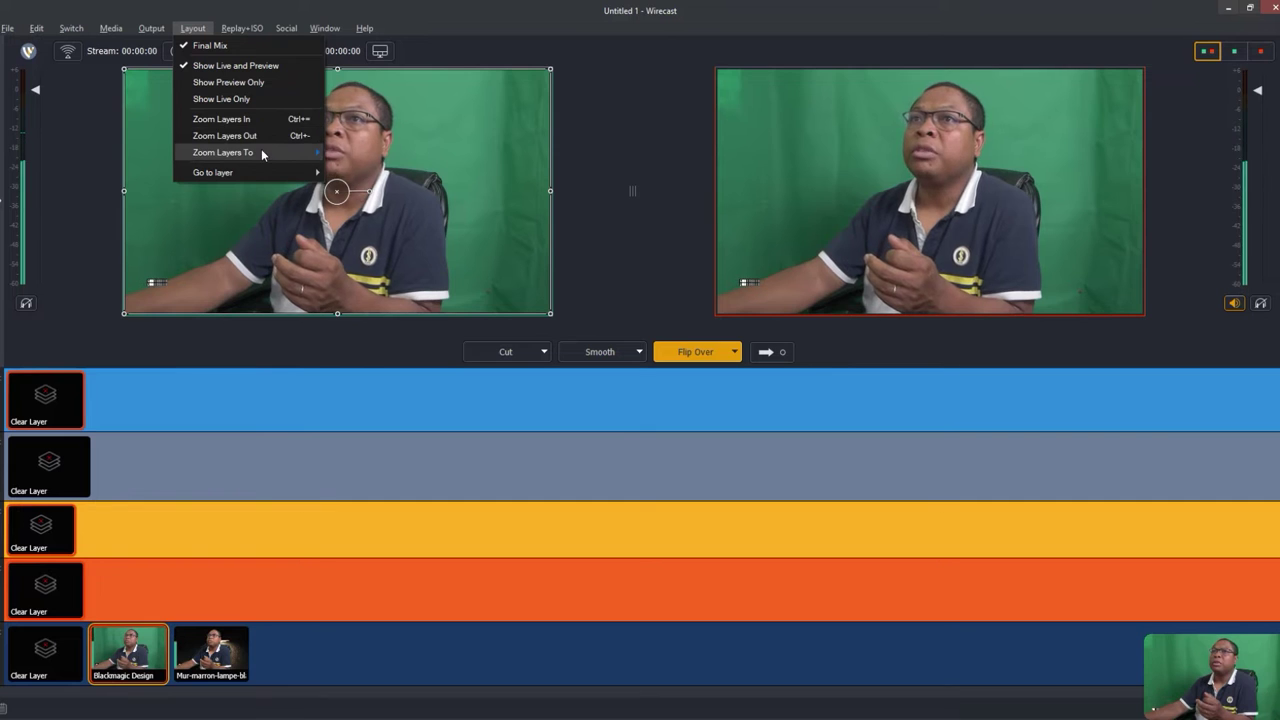
{"action": "mouse_move", "coordinate": [266, 157]}
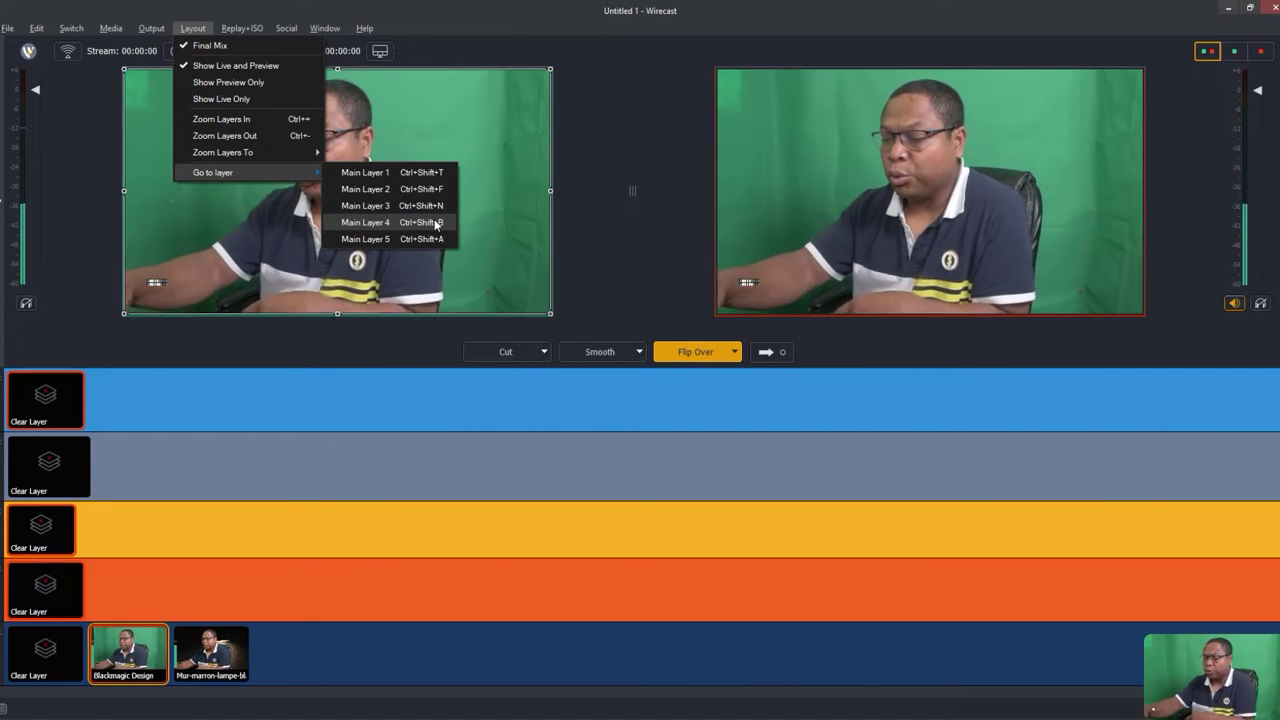
{"action": "mouse_move", "coordinate": [242, 28]}
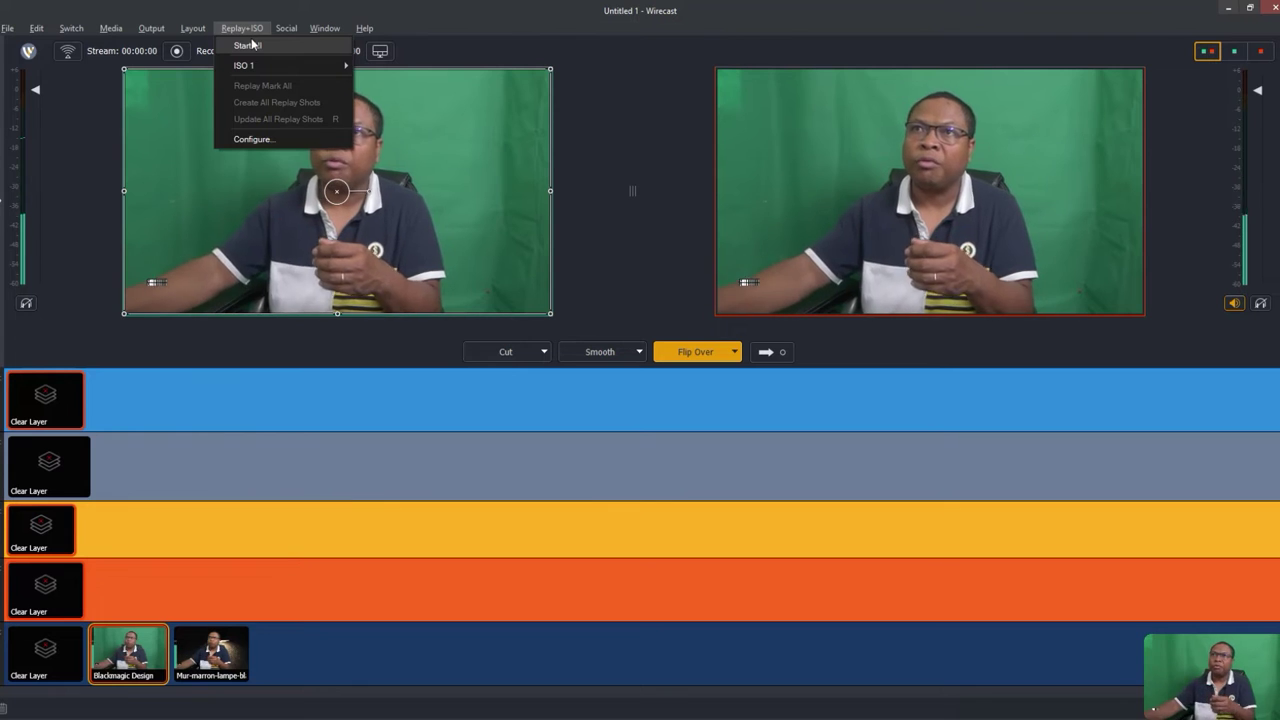
Review the Facebook poll settings without creating a poll, and view the social Comment Moderation window before closing it
{"action": "mouse_move", "coordinate": [280, 34]}
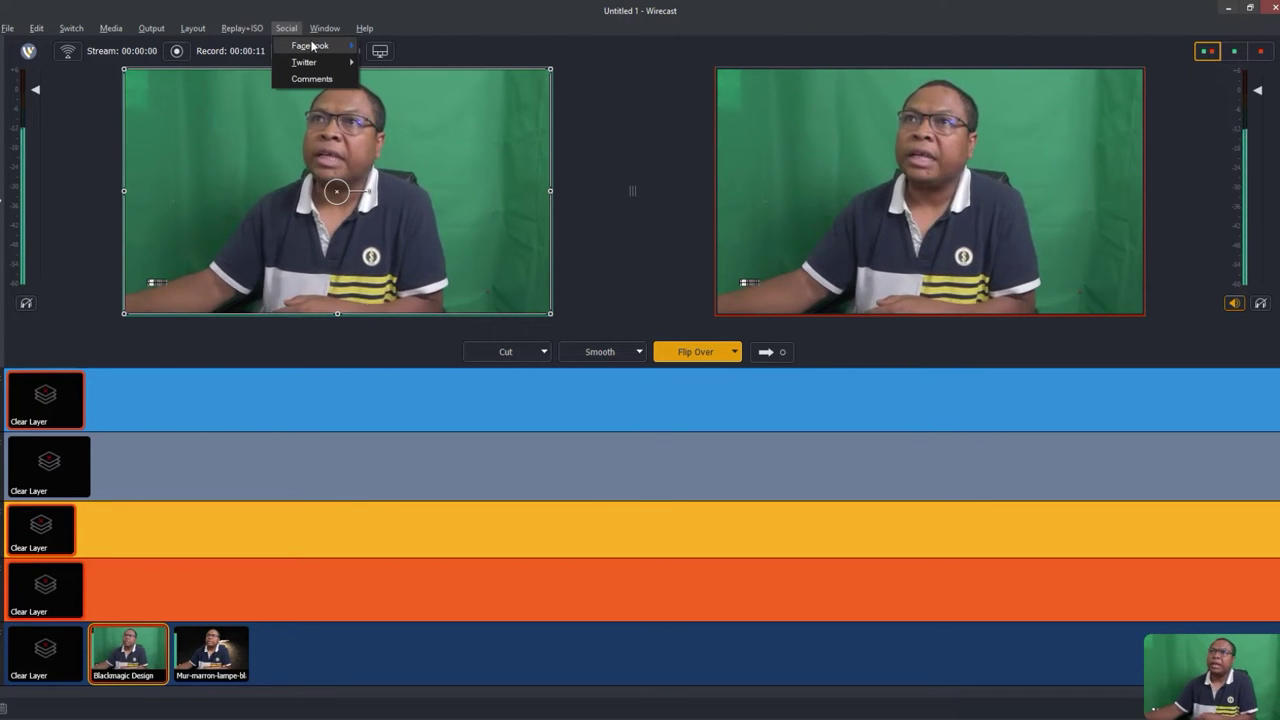
{"action": "left_click", "coordinate": [400, 45]}
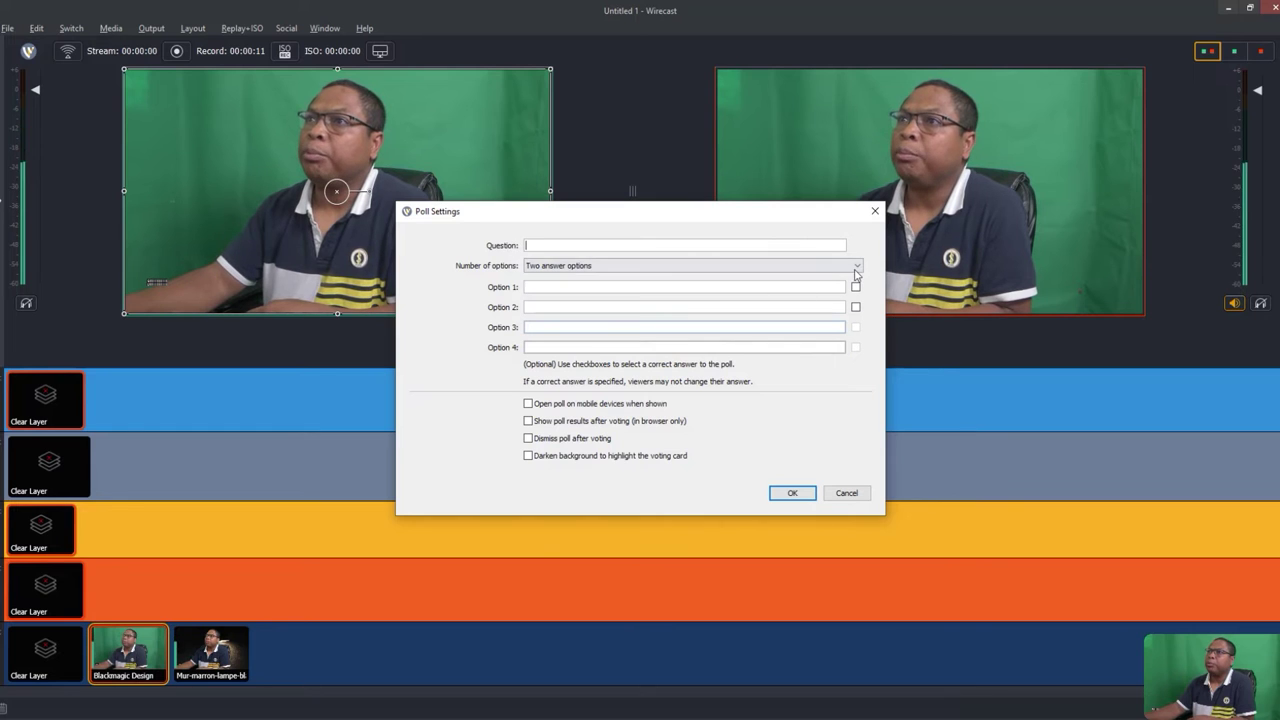
{"action": "left_click", "coordinate": [855, 270]}
{"action": "left_click", "coordinate": [630, 237]}
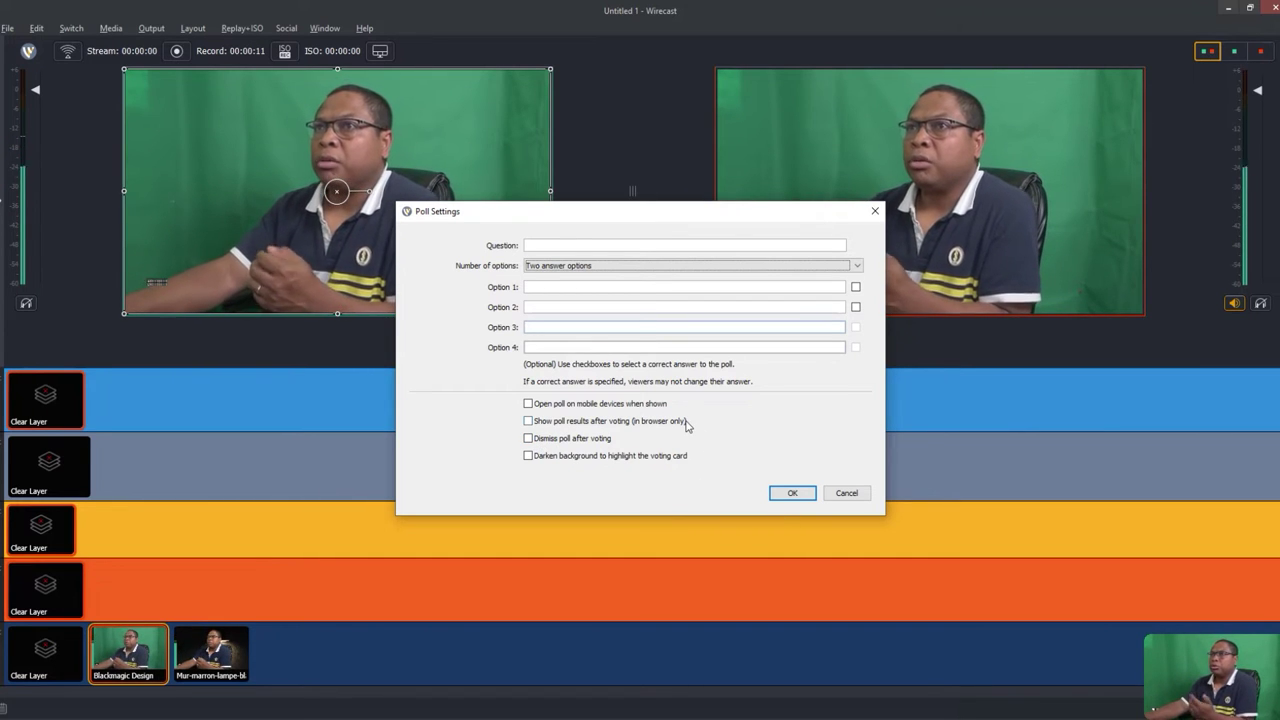
{"action": "left_click", "coordinate": [846, 494]}
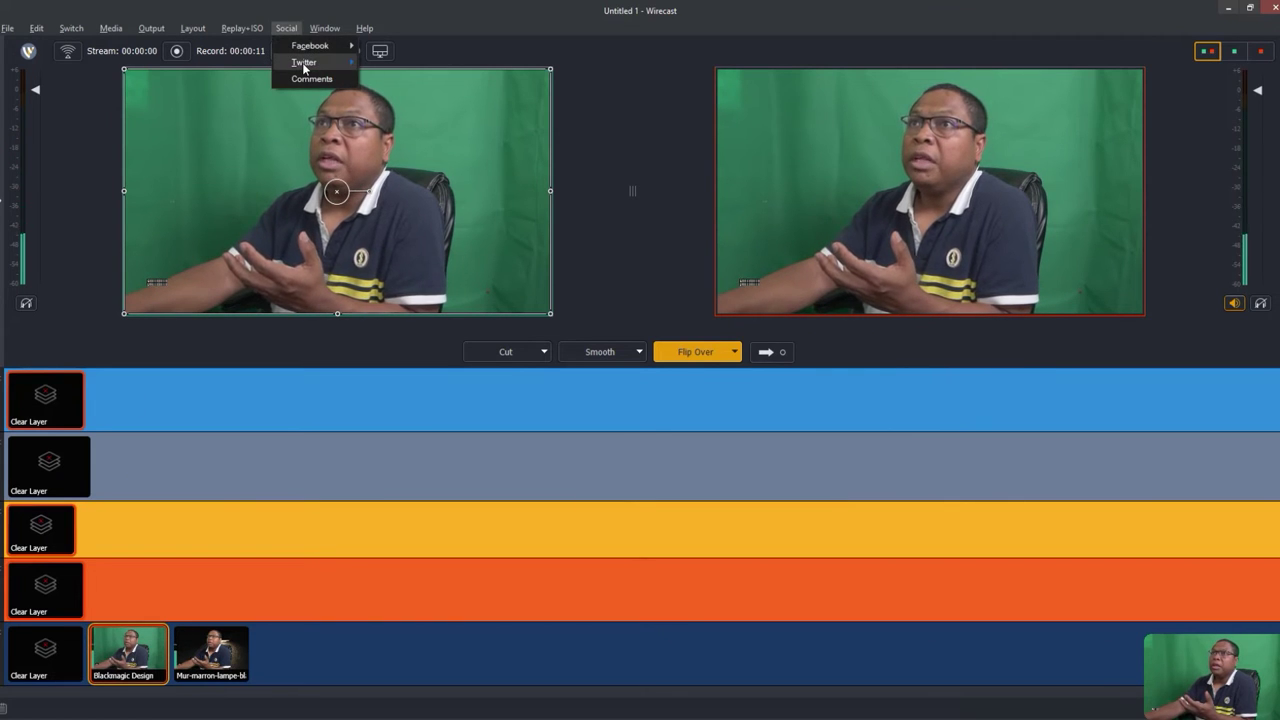
{"action": "left_click", "coordinate": [310, 79]}
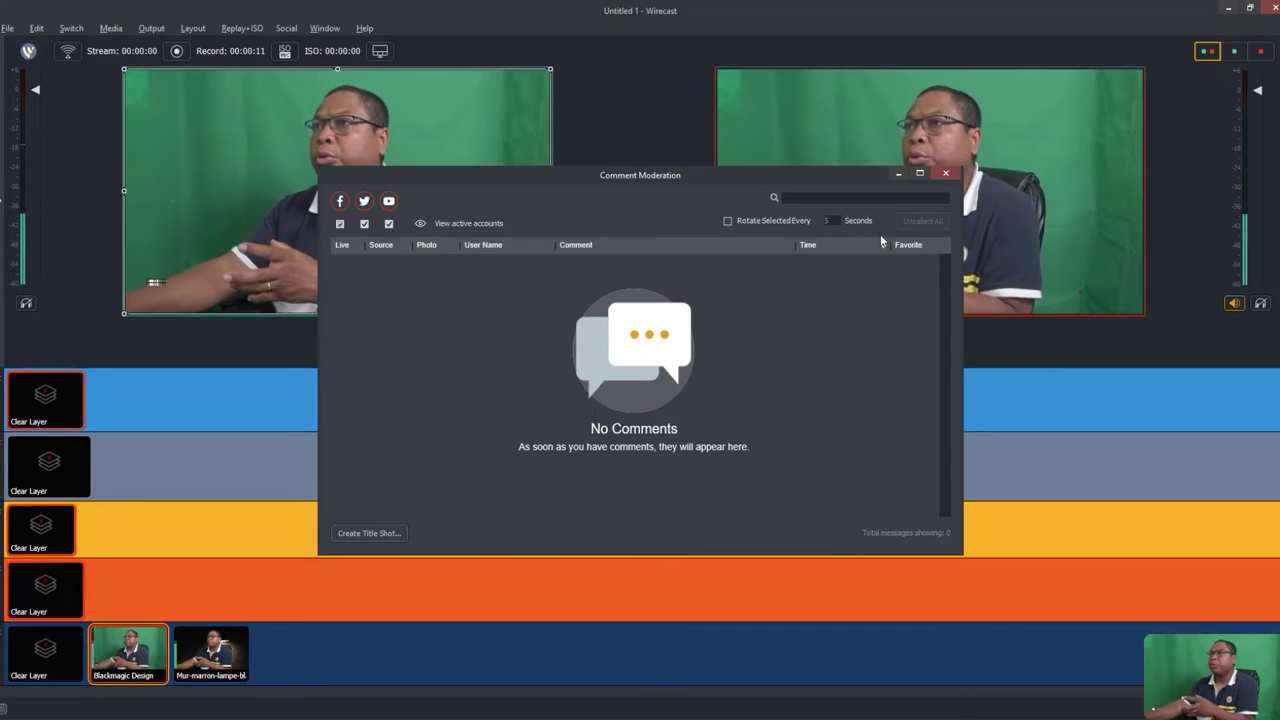
{"action": "left_click", "coordinate": [938, 174]}
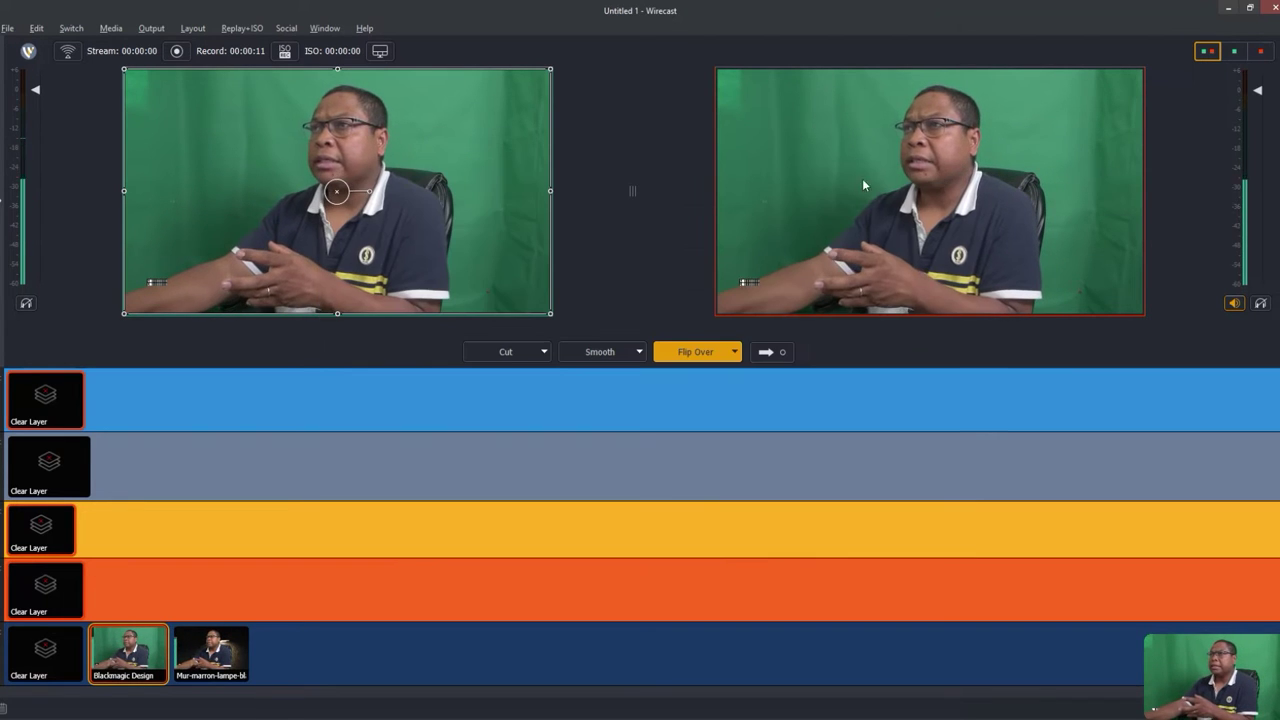
Recheck the Virtual Camera Out options
{"action": "left_click", "coordinate": [151, 28]}
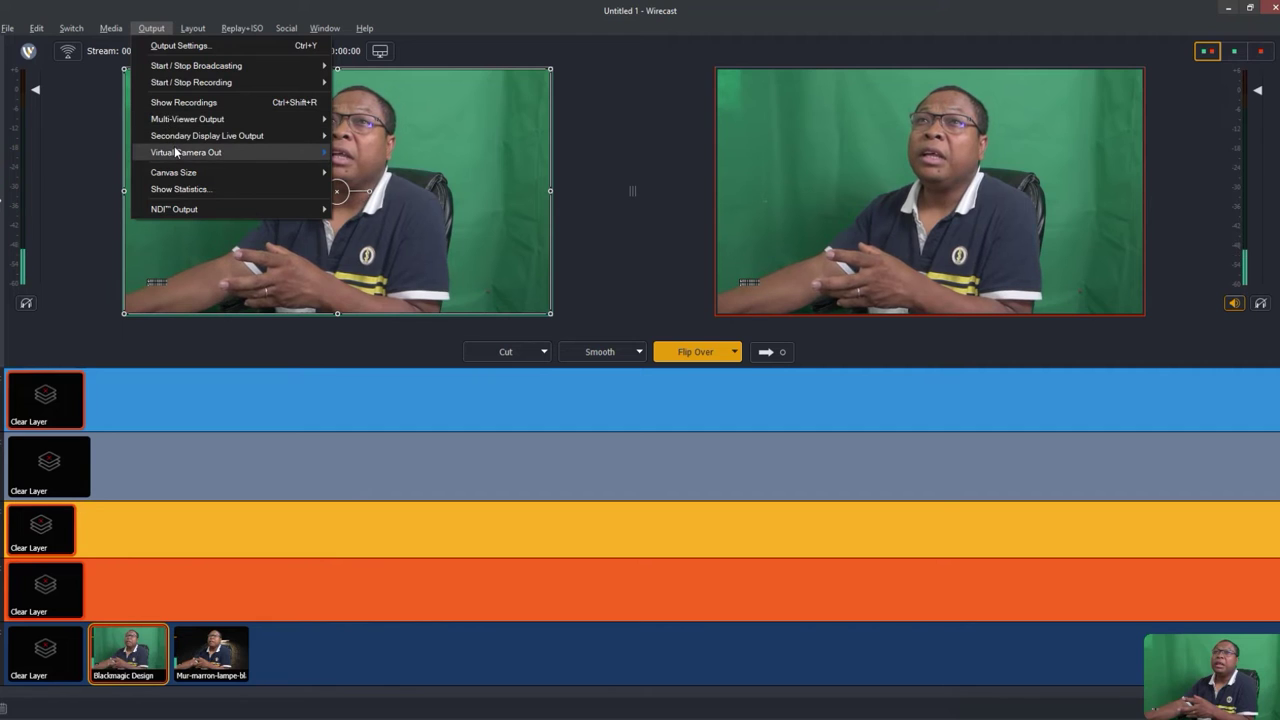
{"action": "mouse_move", "coordinate": [176, 153]}
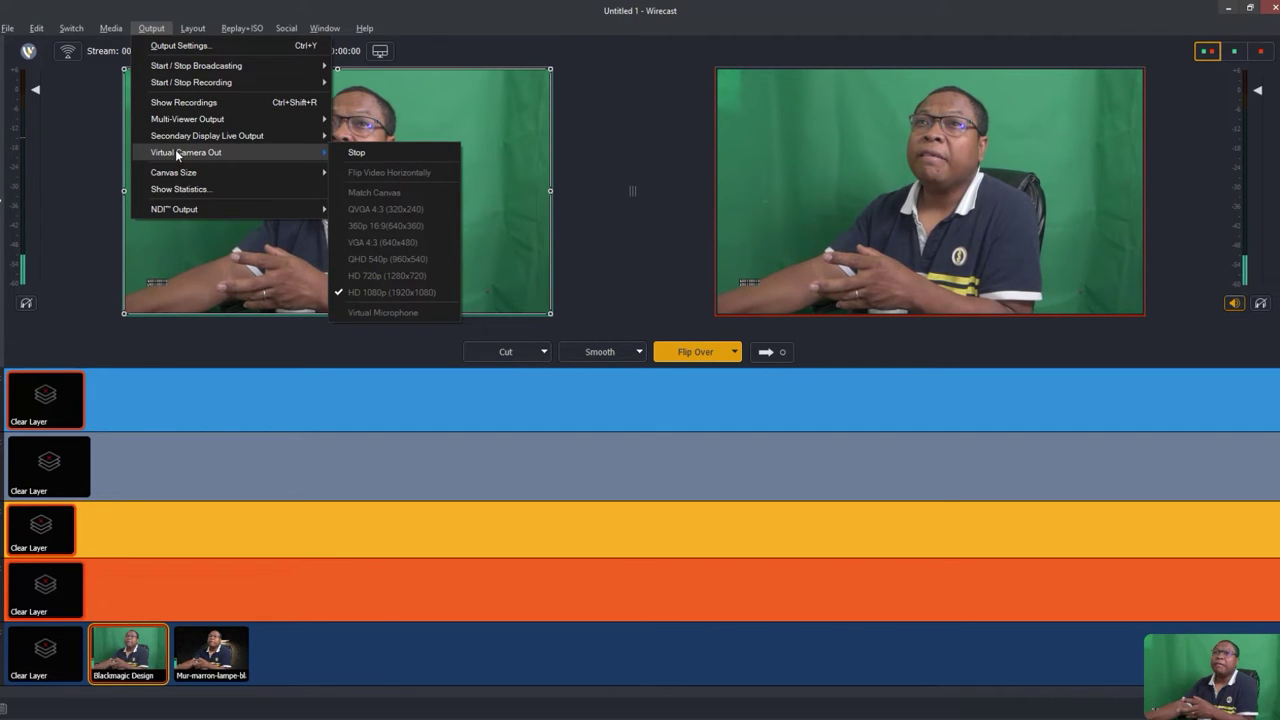
Open the Audio Mixer, slightly reduce its window height and place it over the lower part of the live monitor
{"action": "mouse_move", "coordinate": [318, 30]}
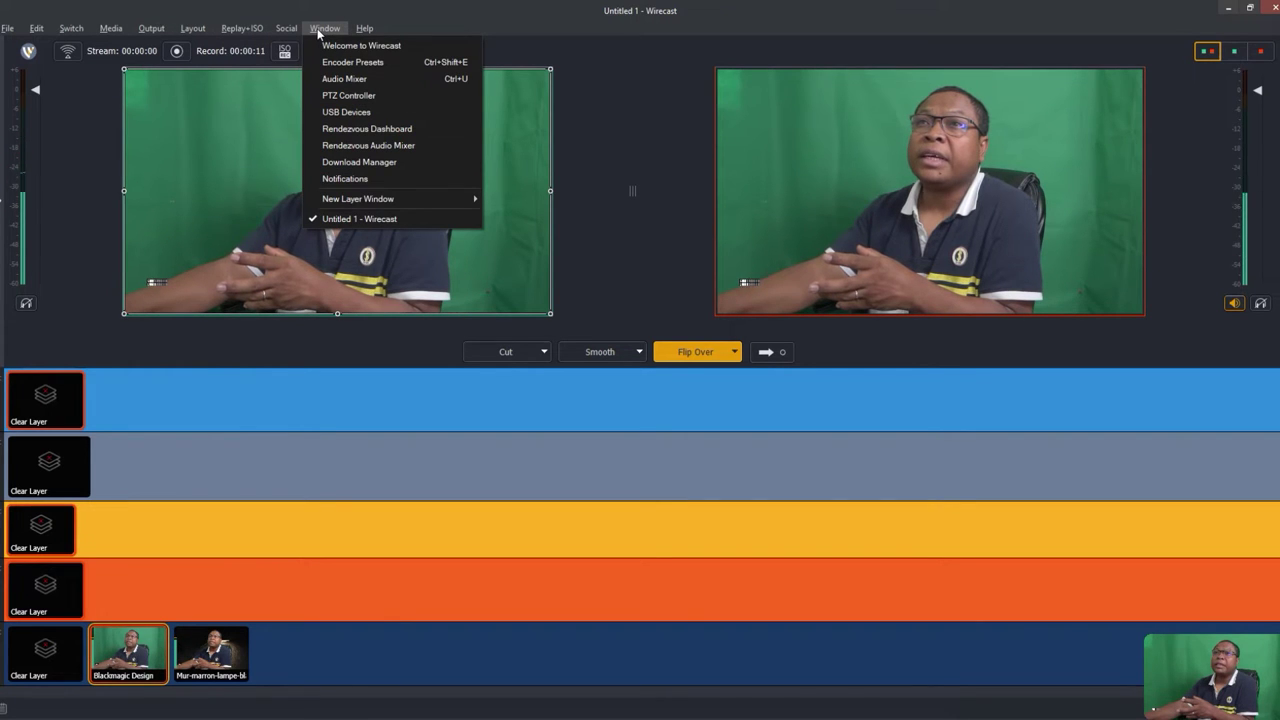
{"action": "left_click", "coordinate": [353, 80]}
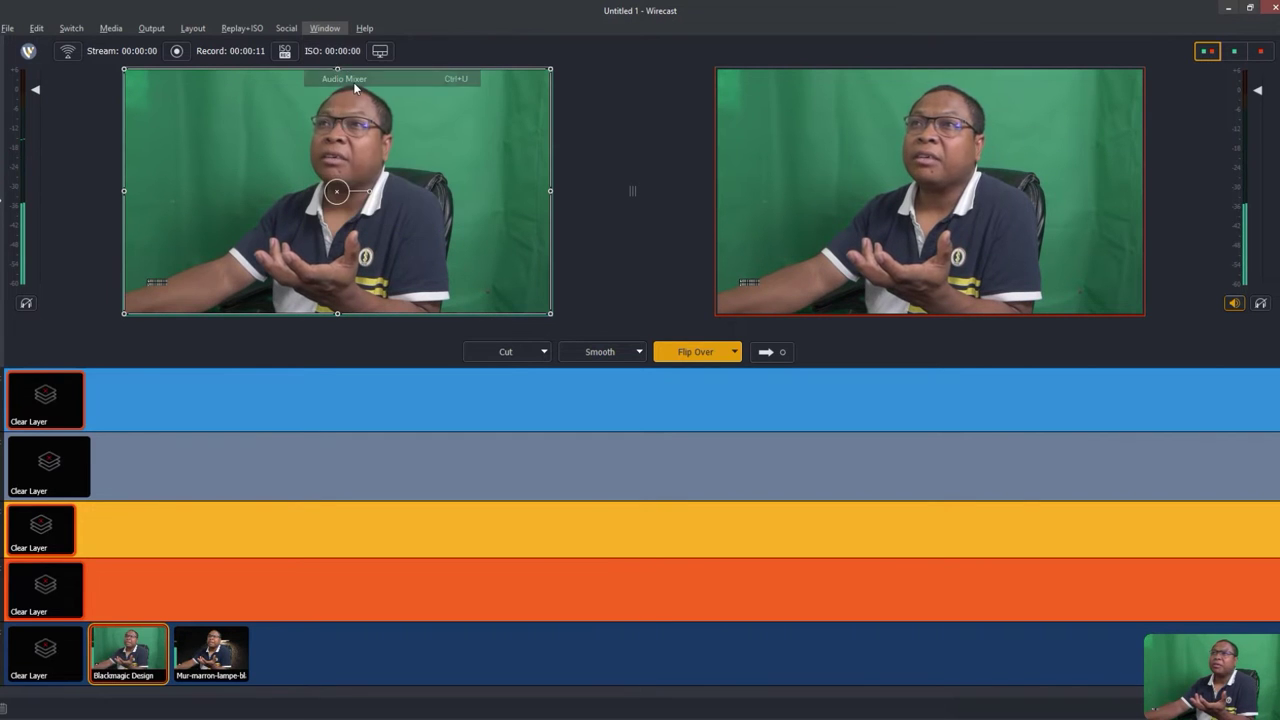
{"action": "left_click_drag", "start_coordinate": [183, 192], "coordinate": [861, 269]}
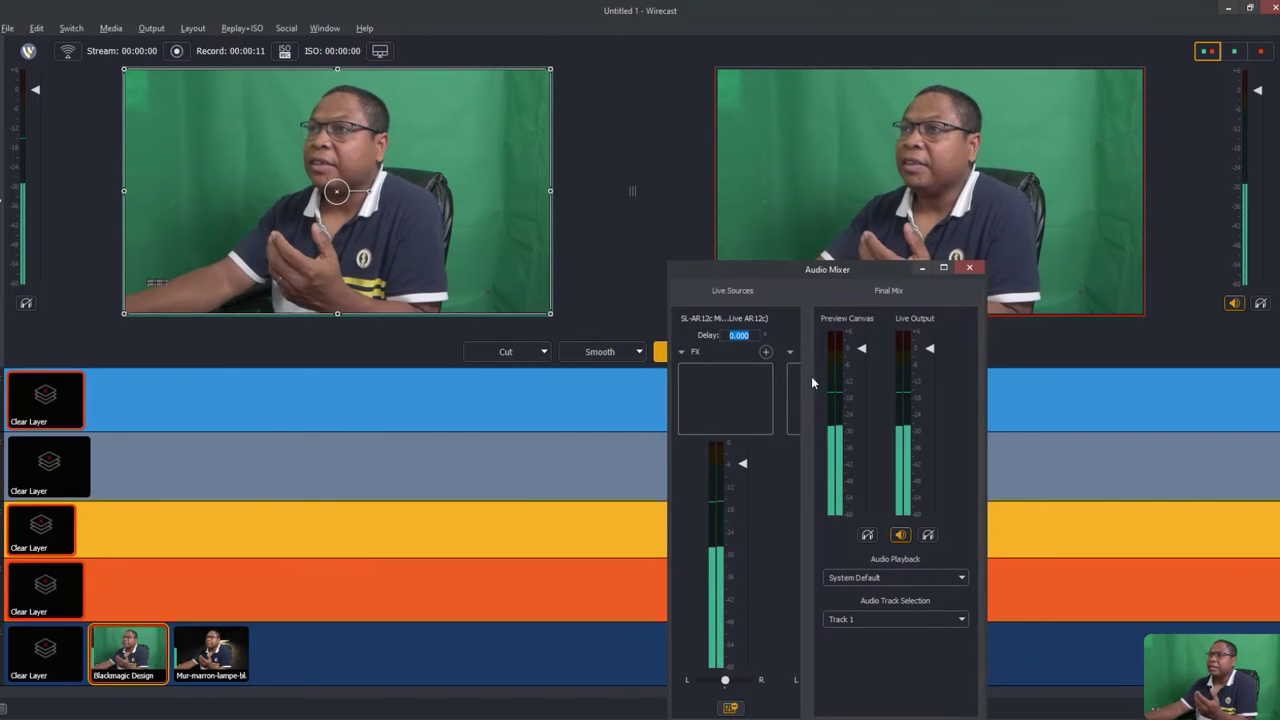
{"action": "left_click_drag", "start_coordinate": [808, 288], "coordinate": [612, 62]}
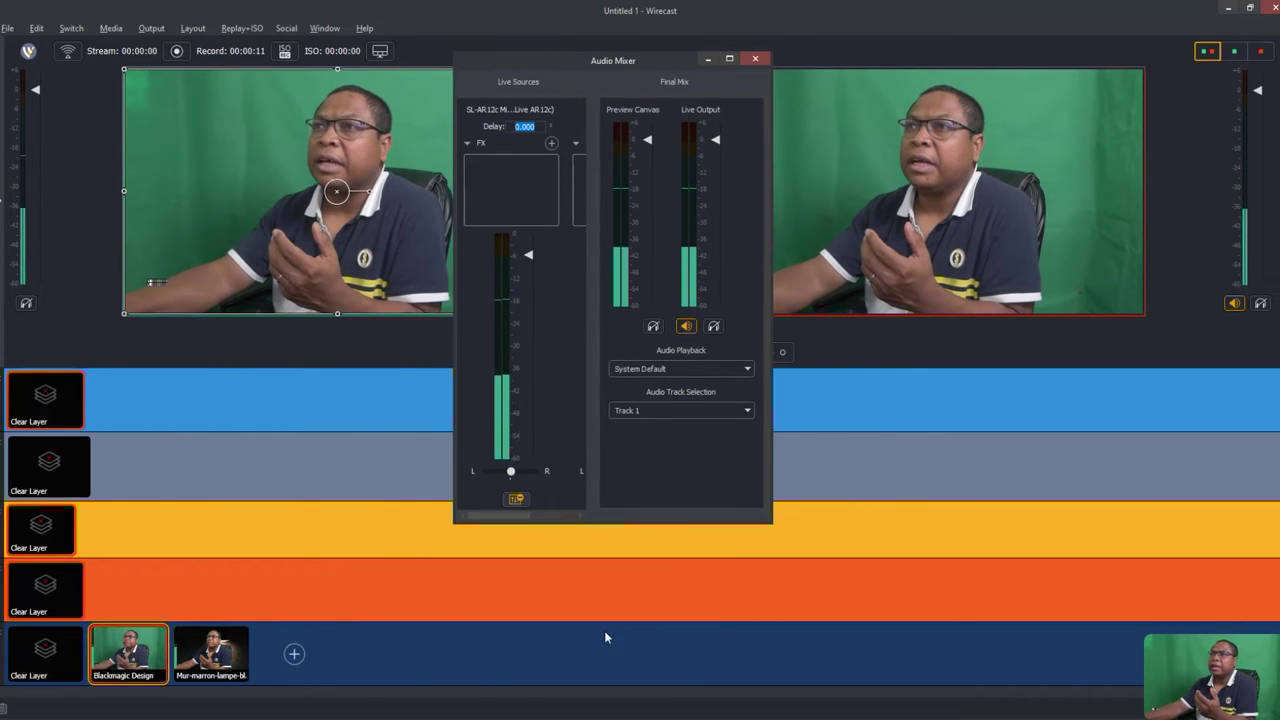
{"action": "left_click_drag", "start_coordinate": [620, 521], "coordinate": [620, 508]}
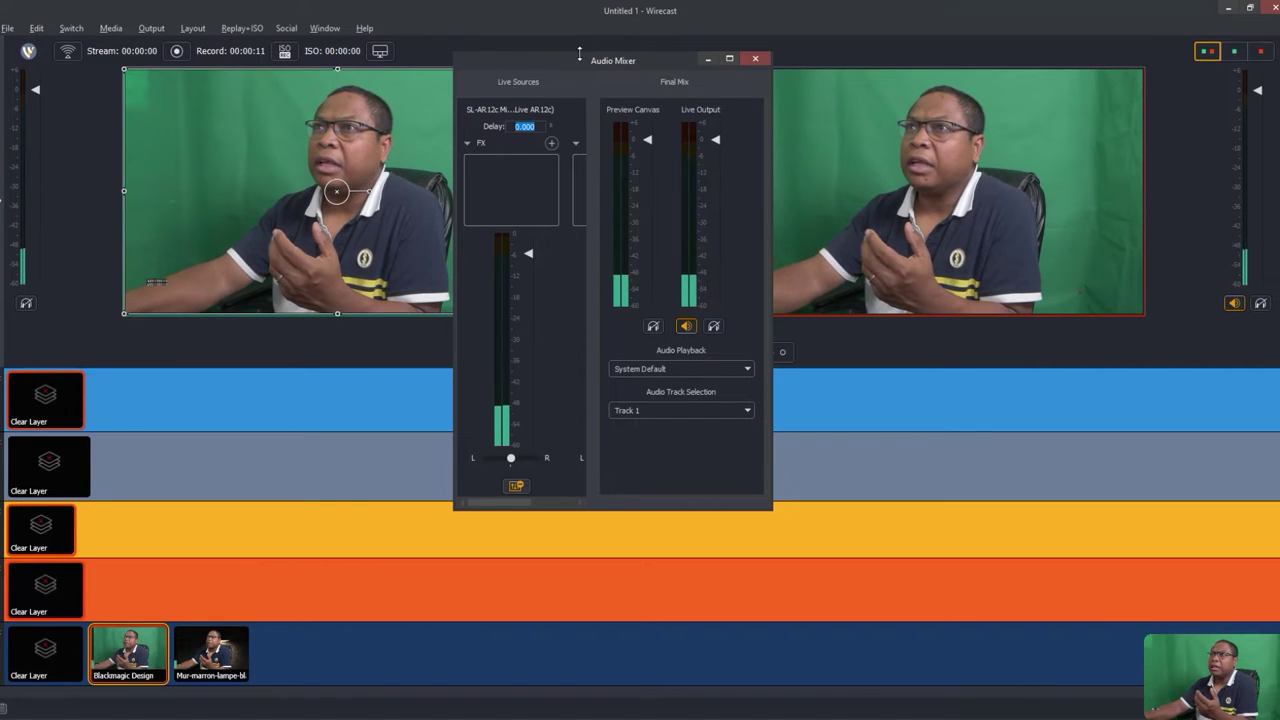
{"action": "left_click_drag", "start_coordinate": [568, 55], "coordinate": [795, 206]}
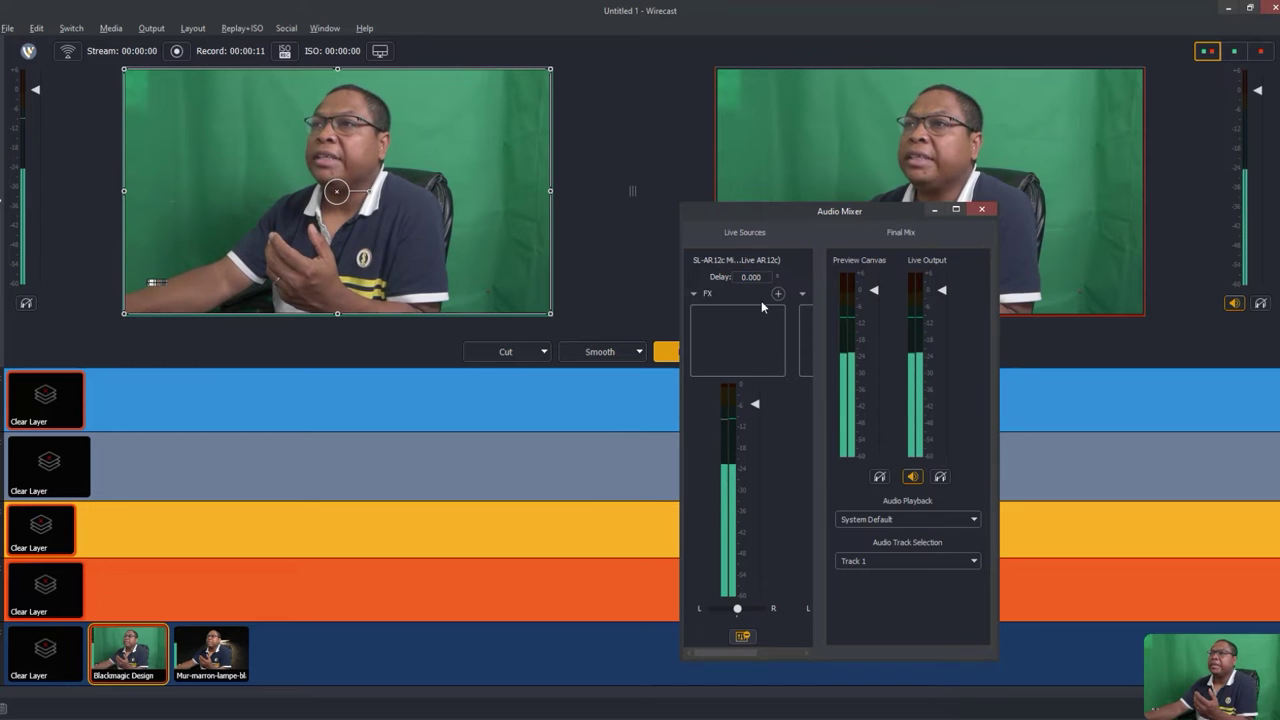
Collapse and re-expand the FX section of the SL-AR12c audio source in the Audio Mixer
{"action": "left_click", "coordinate": [693, 294]}
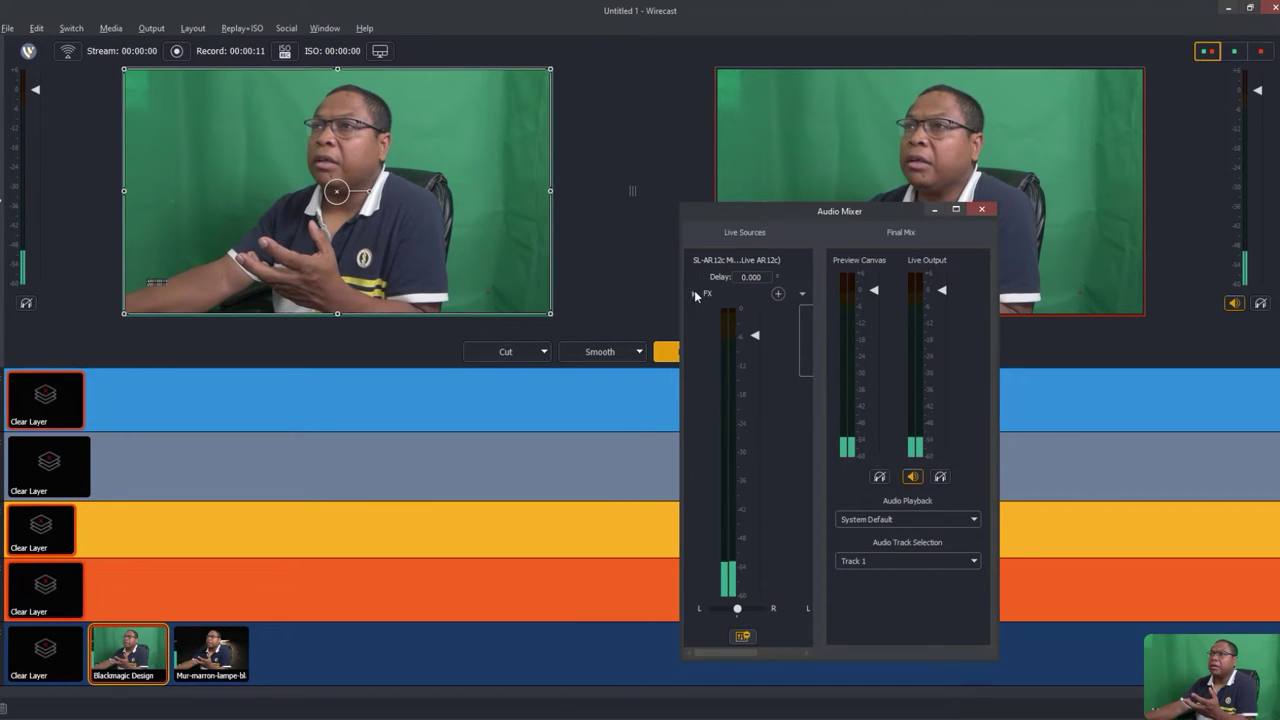
{"action": "left_click", "coordinate": [693, 294]}
{"action": "left_click", "coordinate": [694, 296]}
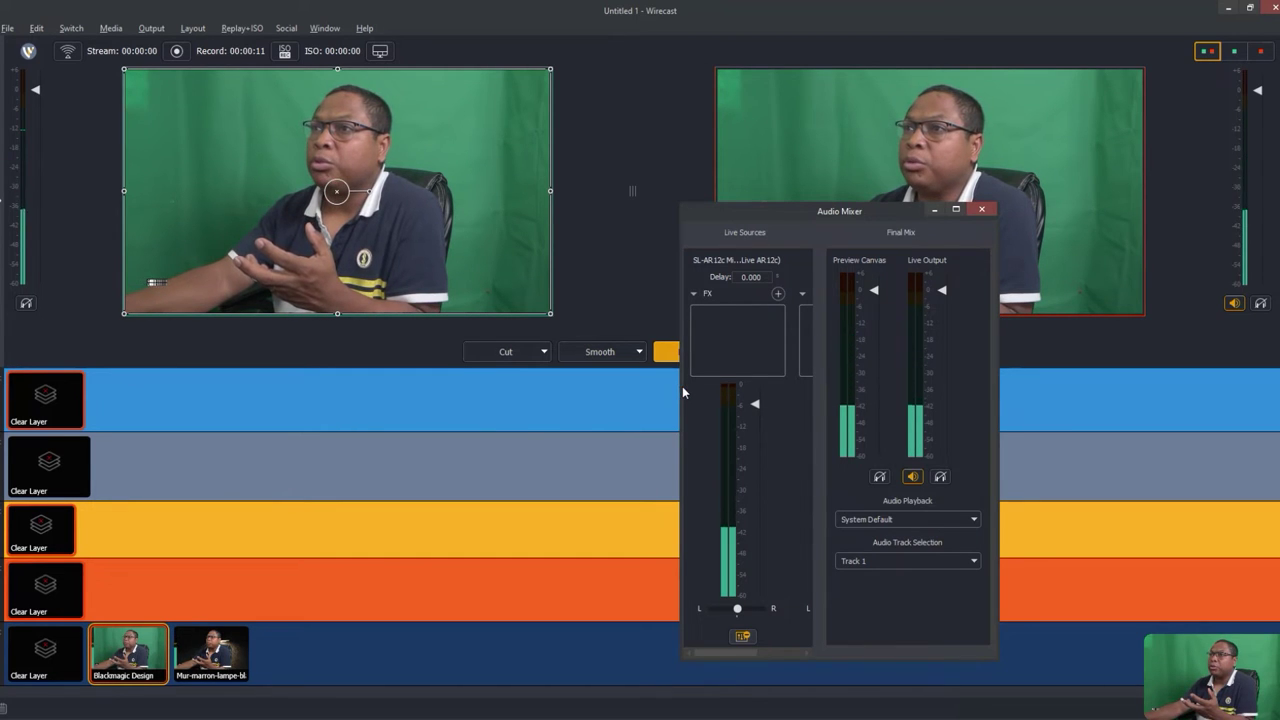
Widen the Audio Mixer to show the Blackmagic Design source as well, and try it maximized before restoring its window size
{"action": "left_click_drag", "start_coordinate": [664, 389], "coordinate": [538, 404]}
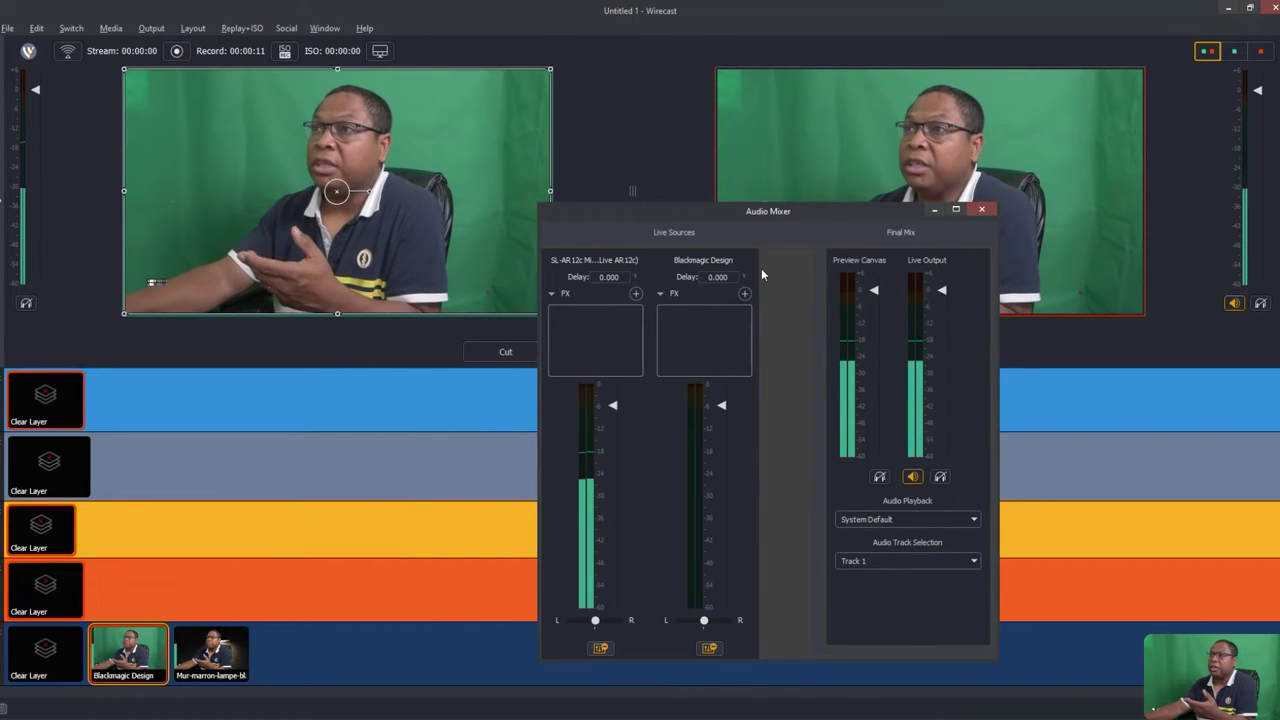
{"action": "left_click_drag", "start_coordinate": [789, 209], "coordinate": [902, 262]}
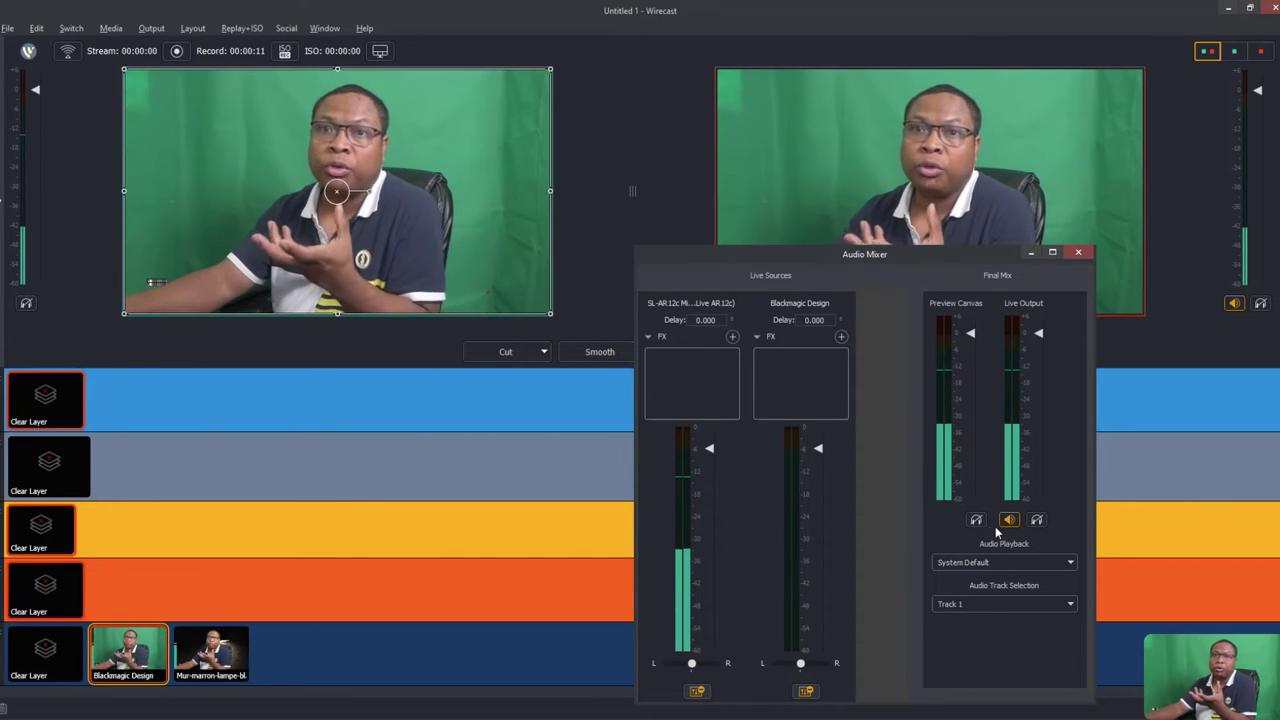
{"action": "left_click_drag", "start_coordinate": [925, 255], "coordinate": [1033, 5]}
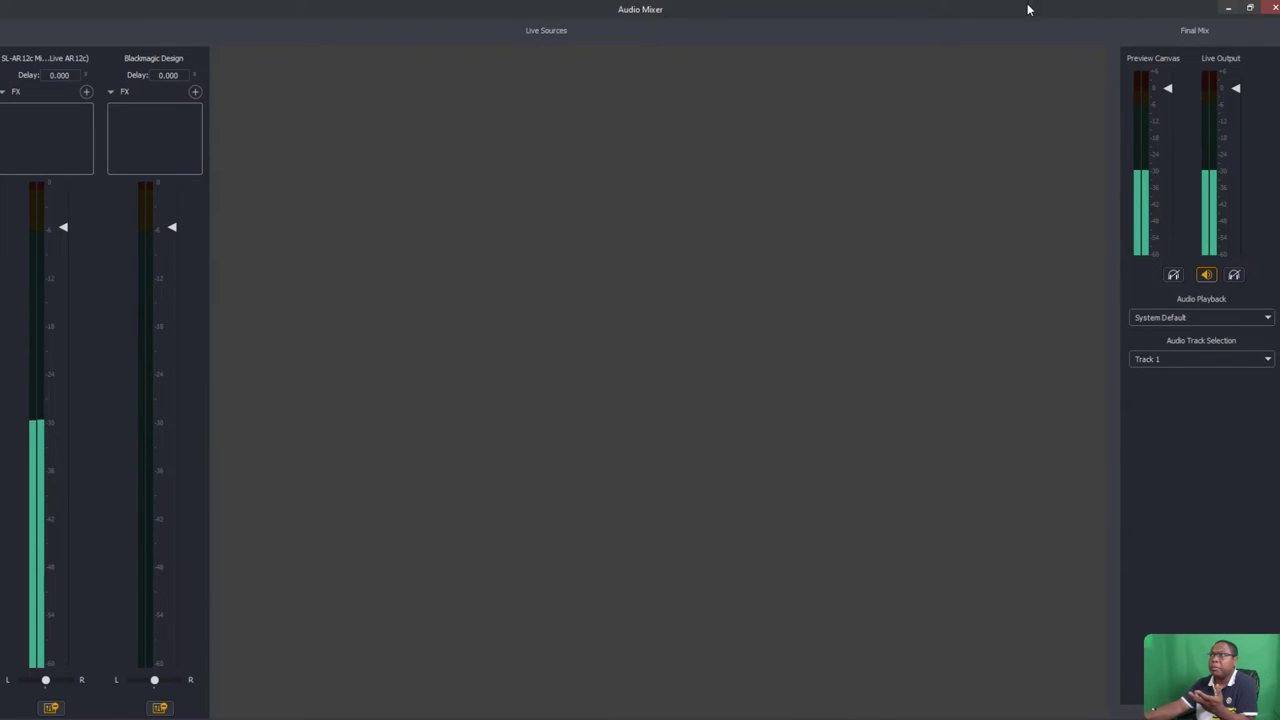
{"action": "left_click", "coordinate": [1250, 9]}
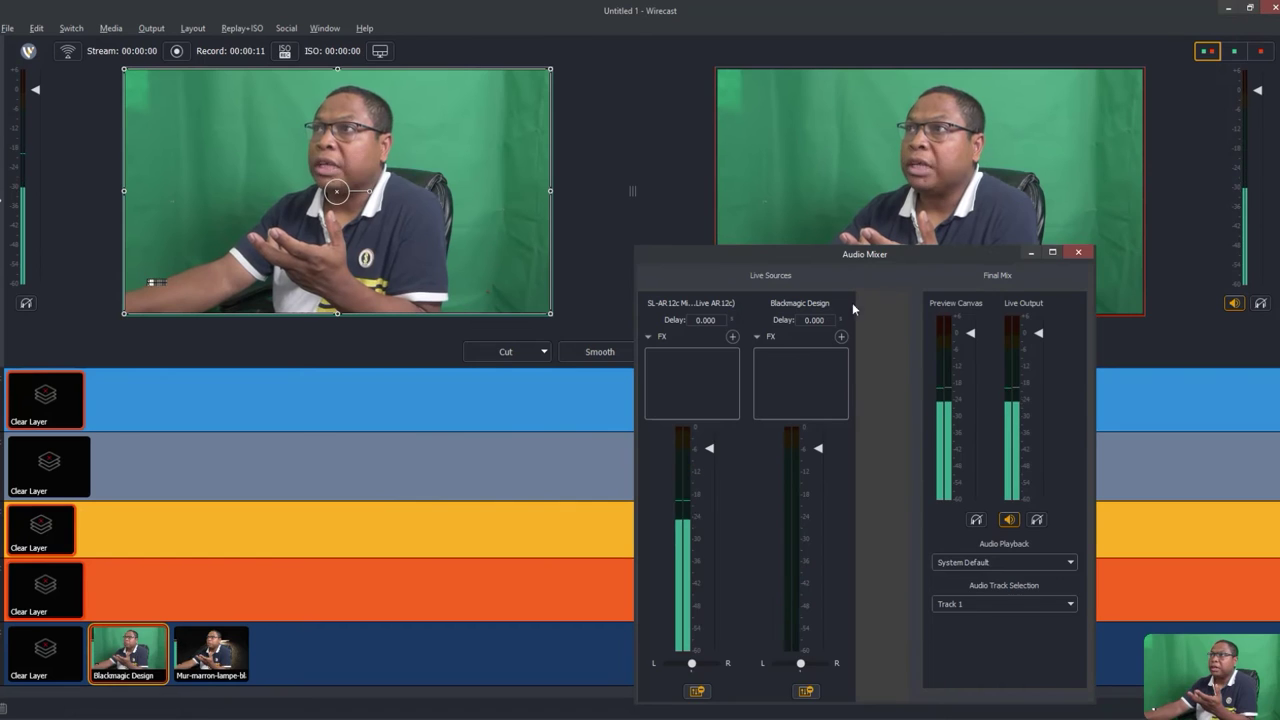
Move the Audio Mixer higher, narrow it to one live source column and return to the main Wirecast window
{"action": "left_click_drag", "start_coordinate": [895, 258], "coordinate": [1039, 269]}
{"action": "left_click_drag", "start_coordinate": [1043, 443], "coordinate": [805, 255]}
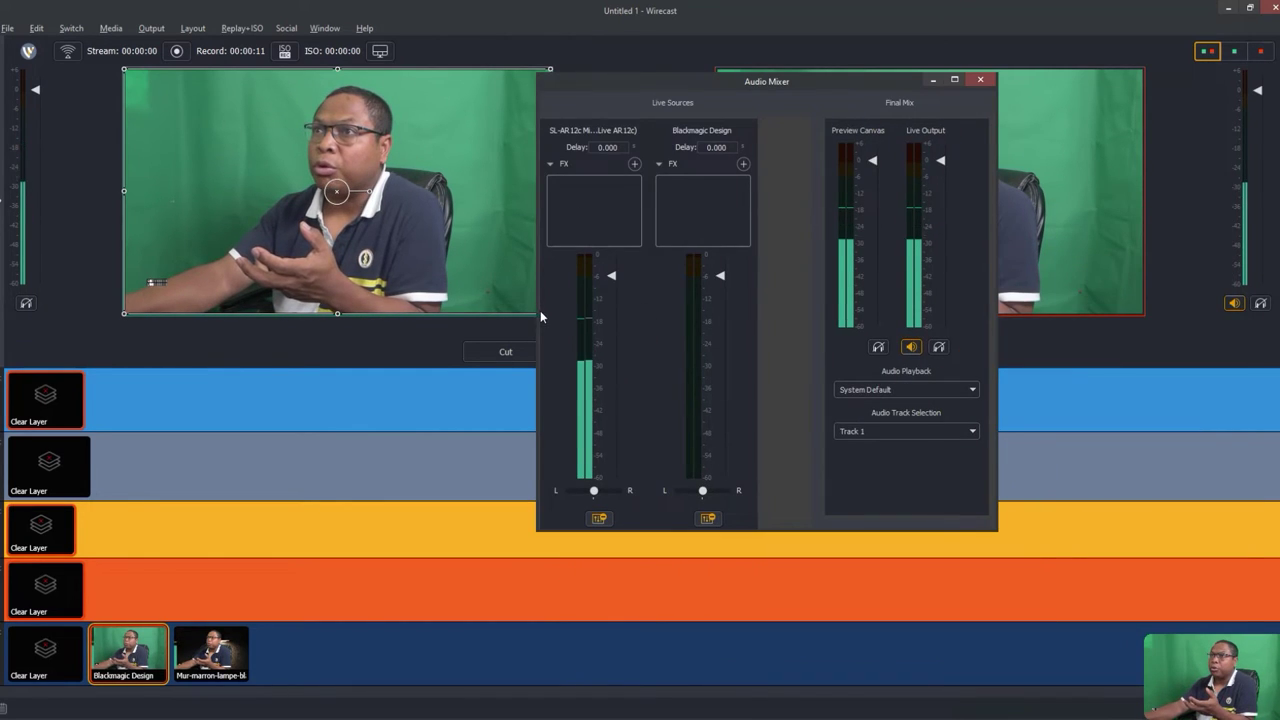
{"action": "left_click_drag", "start_coordinate": [540, 310], "coordinate": [752, 310]}
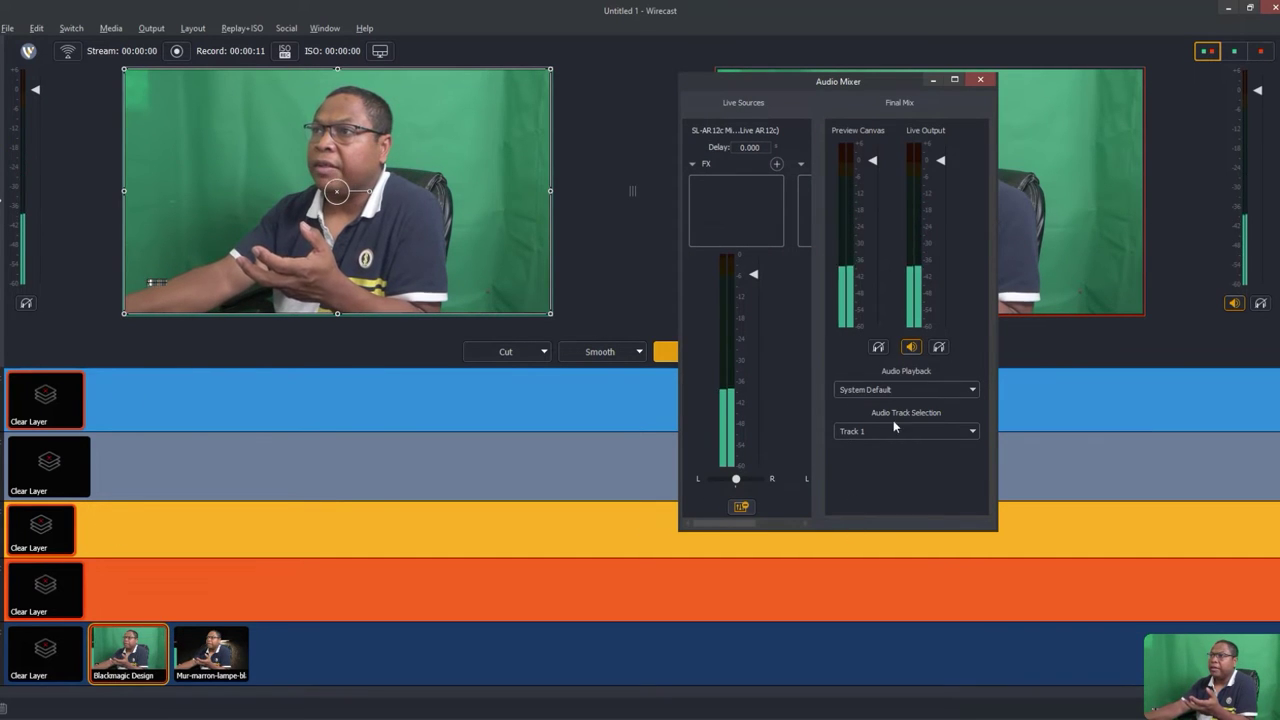
{"action": "left_click", "coordinate": [997, 320]}
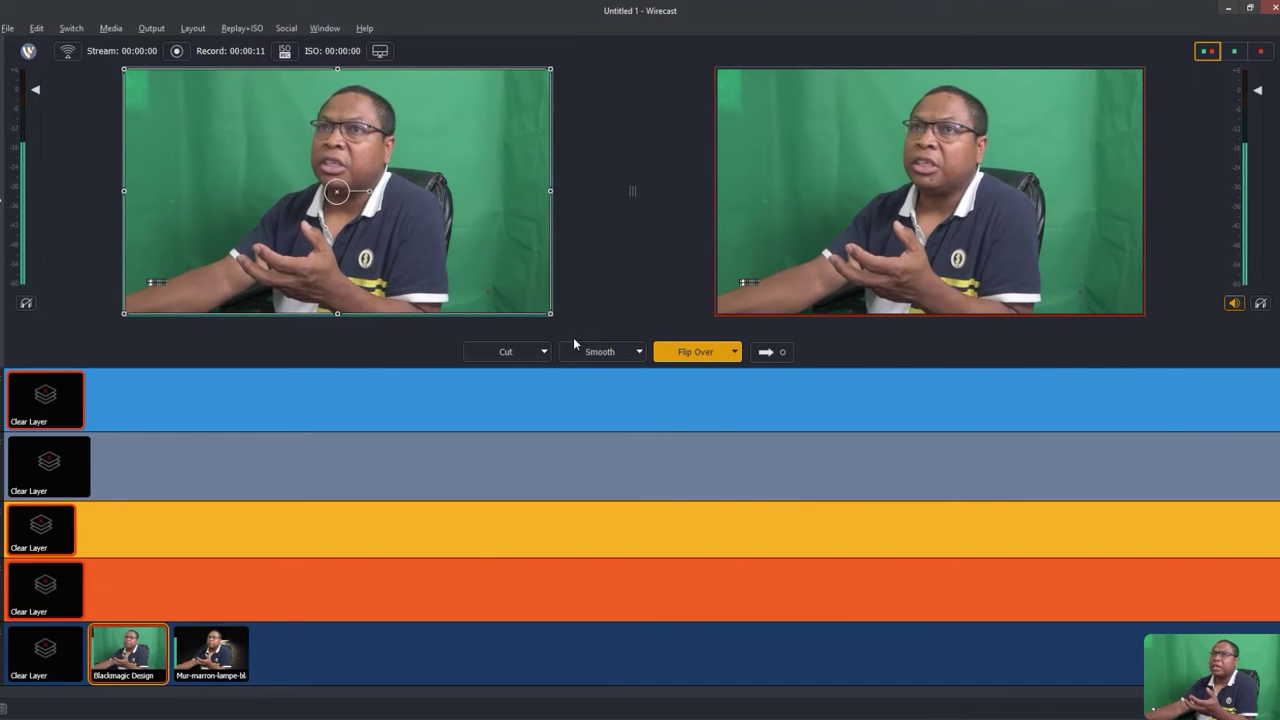
Bring the hidden Audio Mixer window back to the front and close it
{"action": "left_click", "coordinate": [324, 28]}
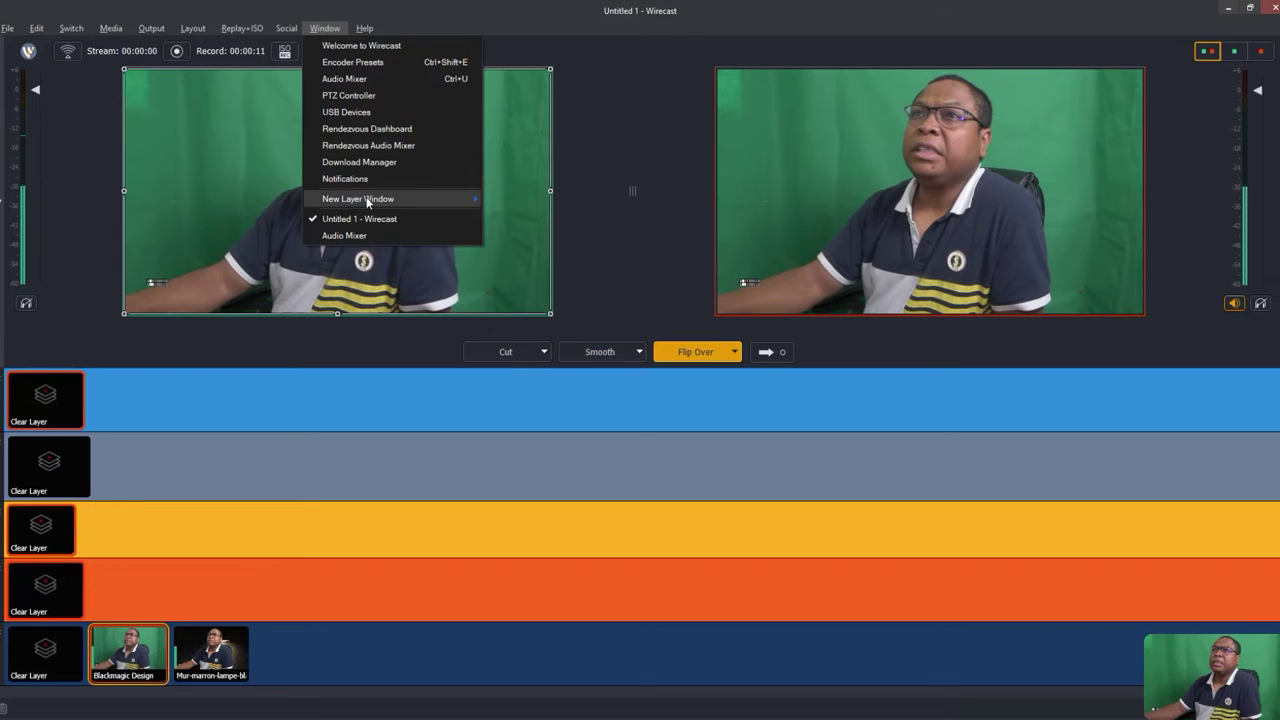
{"action": "left_click", "coordinate": [351, 236]}
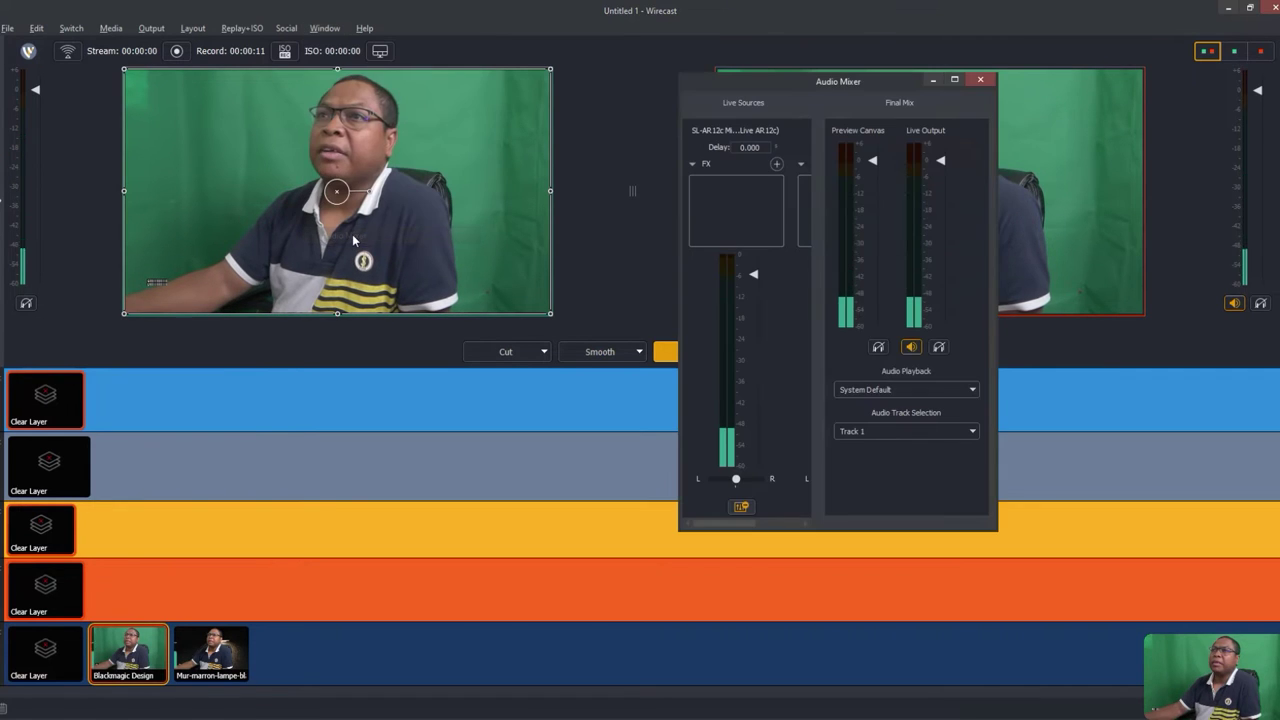
{"action": "left_click", "coordinate": [978, 82]}
Open the PTZ Controller and move its window beside the preview monitor so all its settings are visible
{"action": "left_click", "coordinate": [325, 28]}
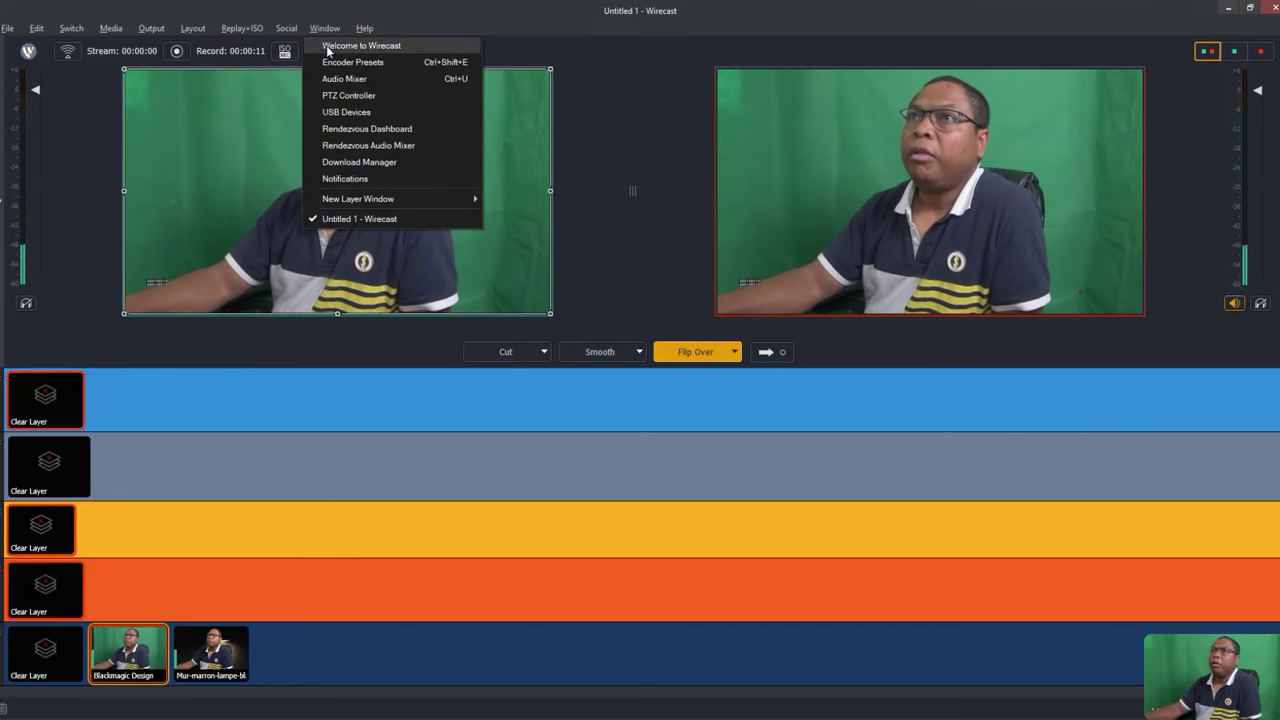
{"action": "left_click", "coordinate": [350, 95]}
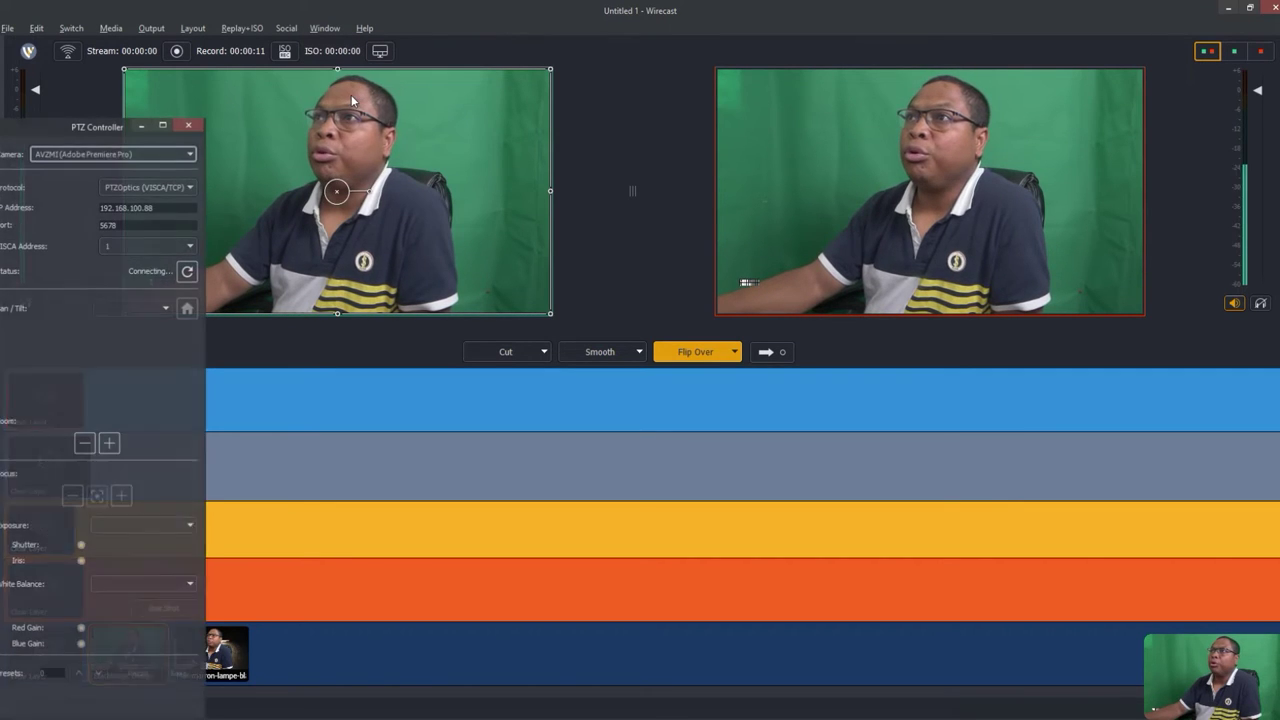
{"action": "left_click_drag", "start_coordinate": [49, 124], "coordinate": [786, 53]}
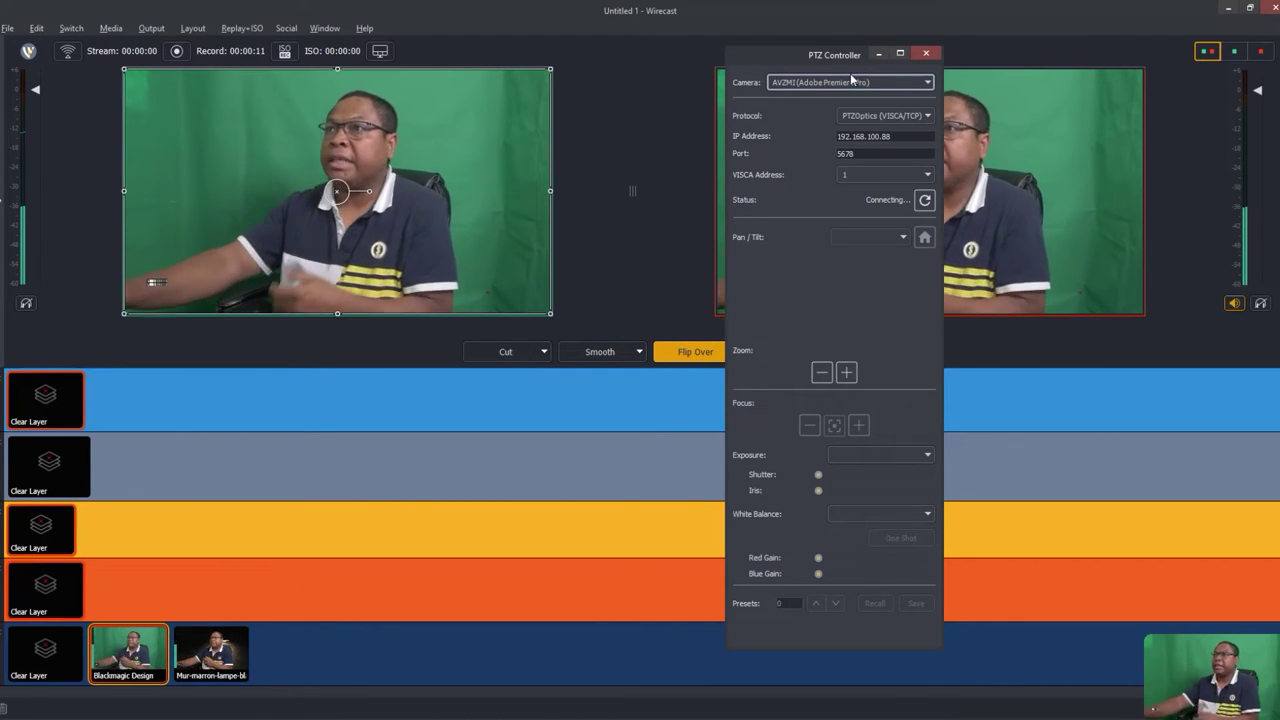
View the PTZ Controller's available cameras and control protocols, keeping AVZMI (Adobe Premiere Pro) and PTZOptics (VISCA/TCP) selected
{"action": "left_click", "coordinate": [925, 85]}
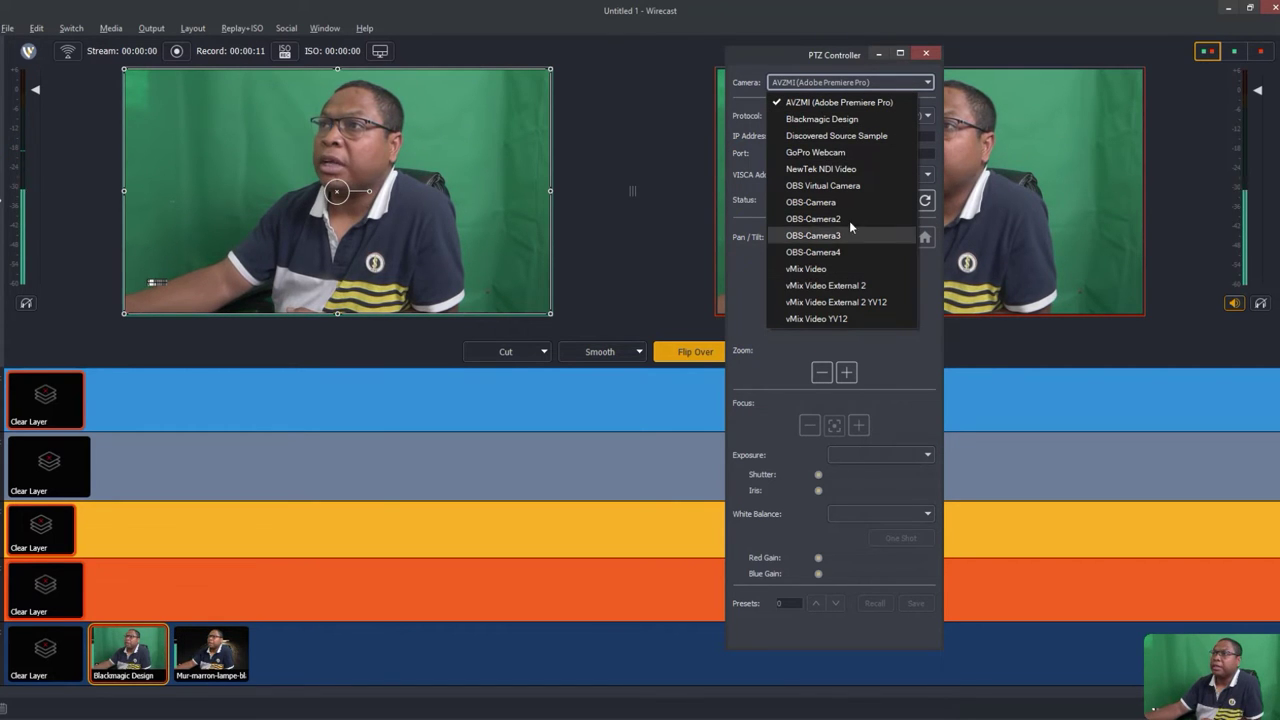
{"action": "left_click", "coordinate": [765, 59]}
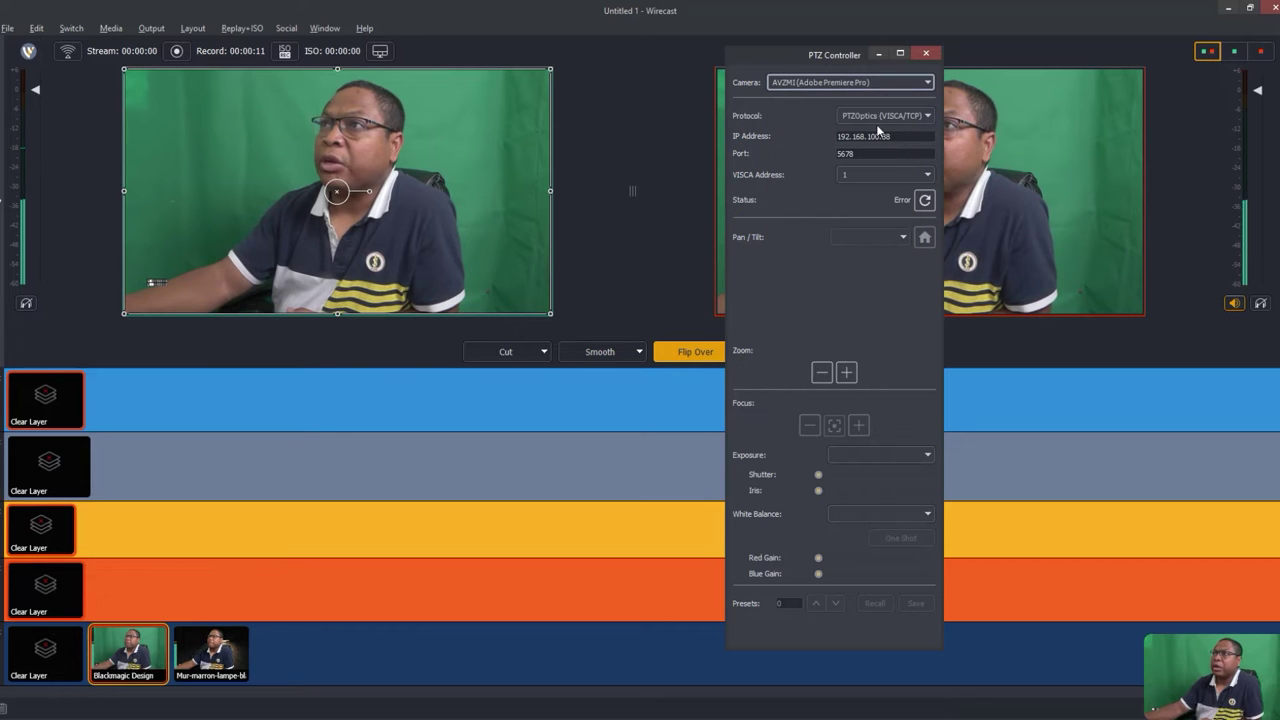
{"action": "left_click", "coordinate": [927, 117]}
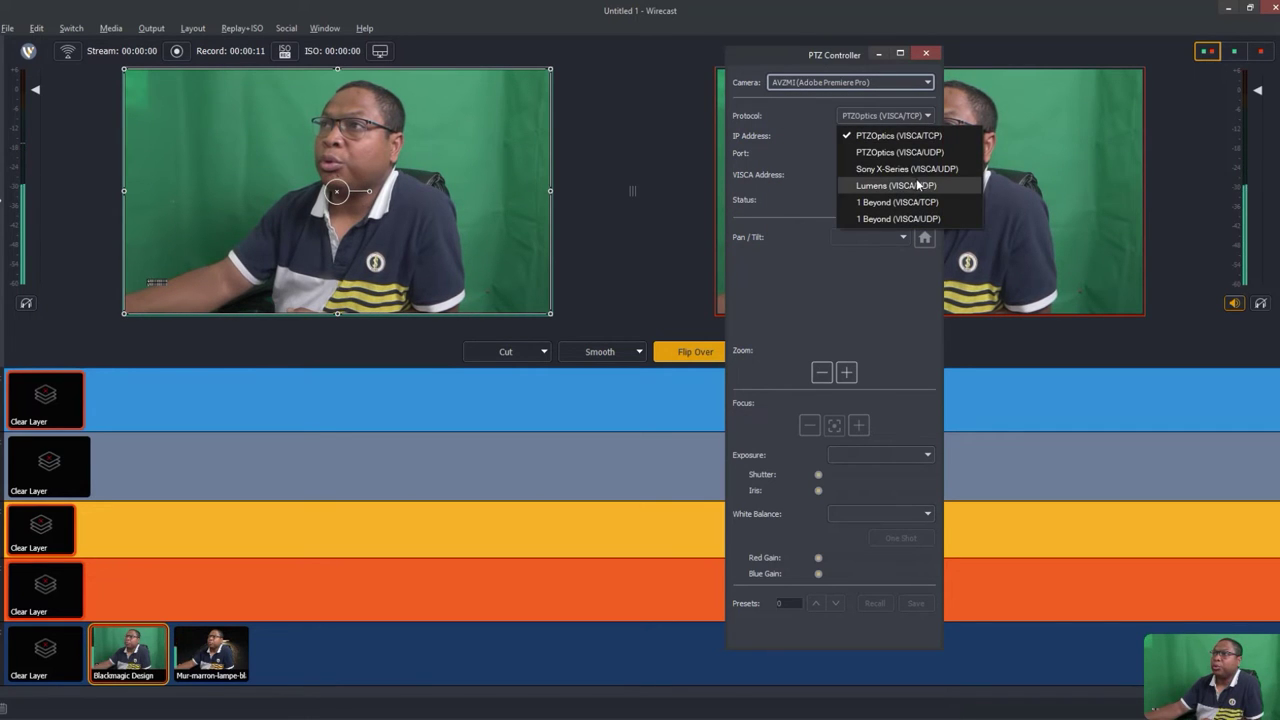
{"action": "left_click", "coordinate": [772, 112]}
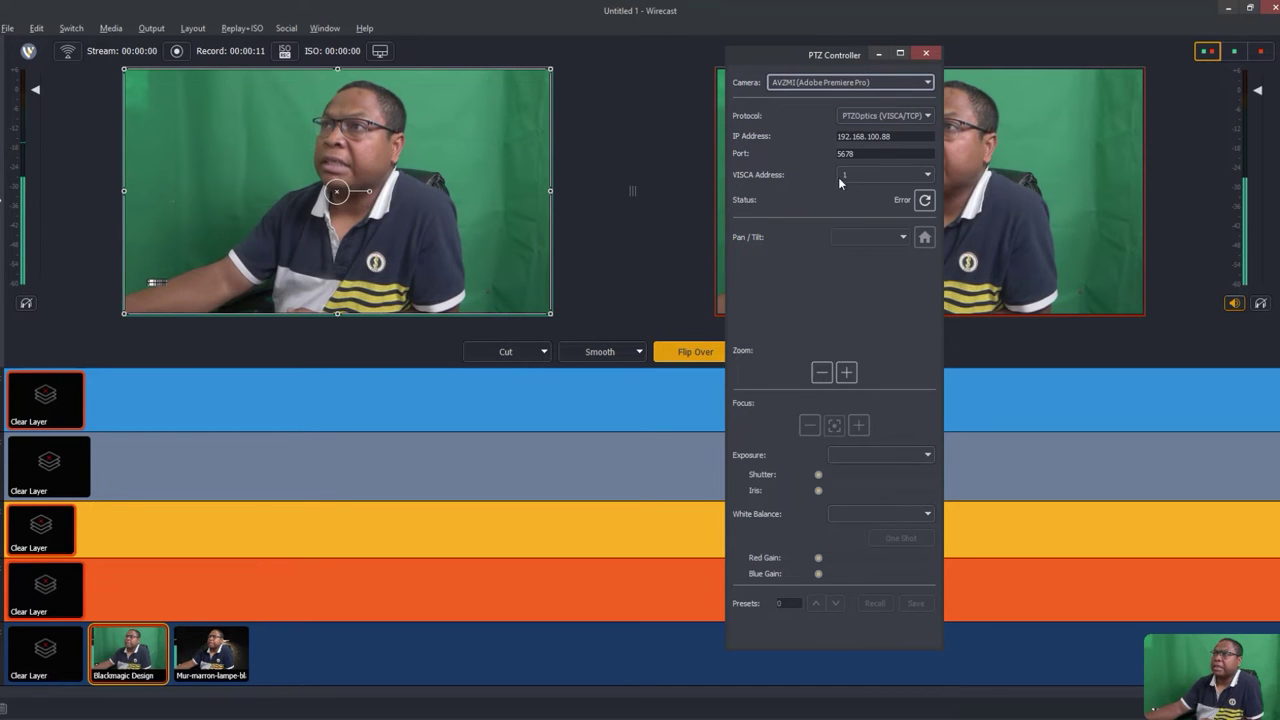
Close the PTZ Controller and briefly view the Notifications window before closing it
{"action": "left_click", "coordinate": [926, 54]}
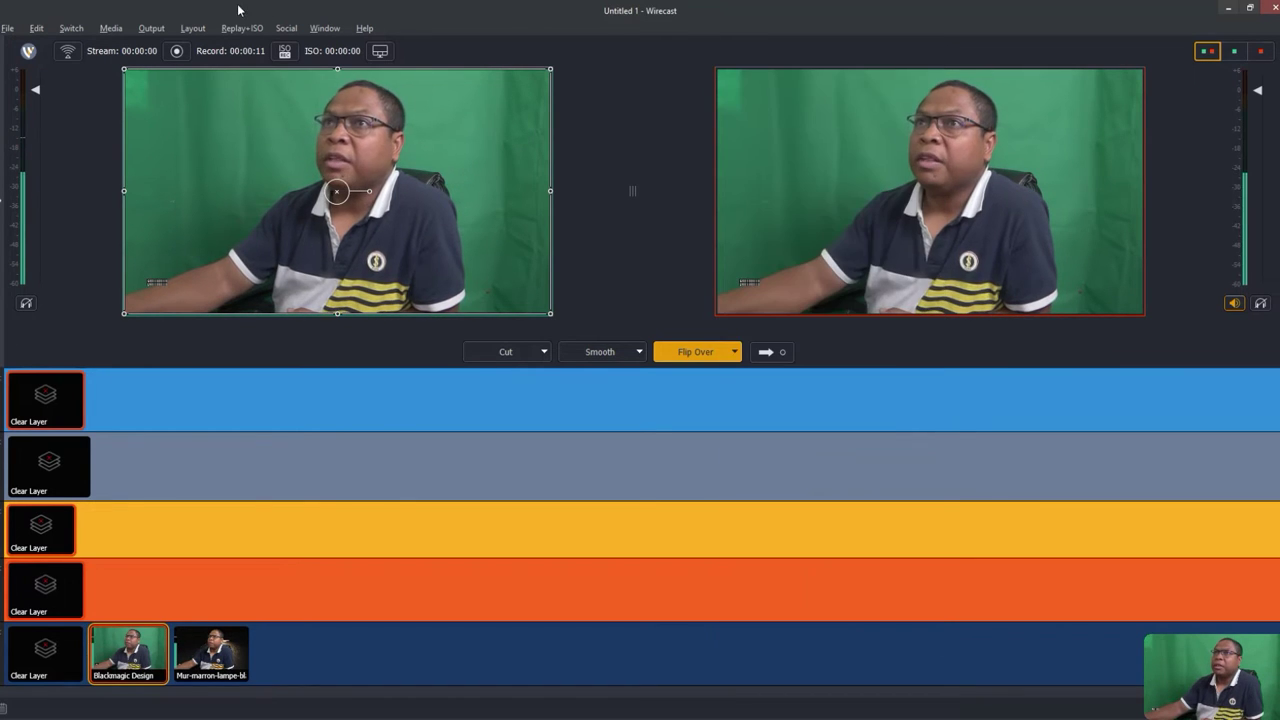
{"action": "left_click", "coordinate": [324, 29]}
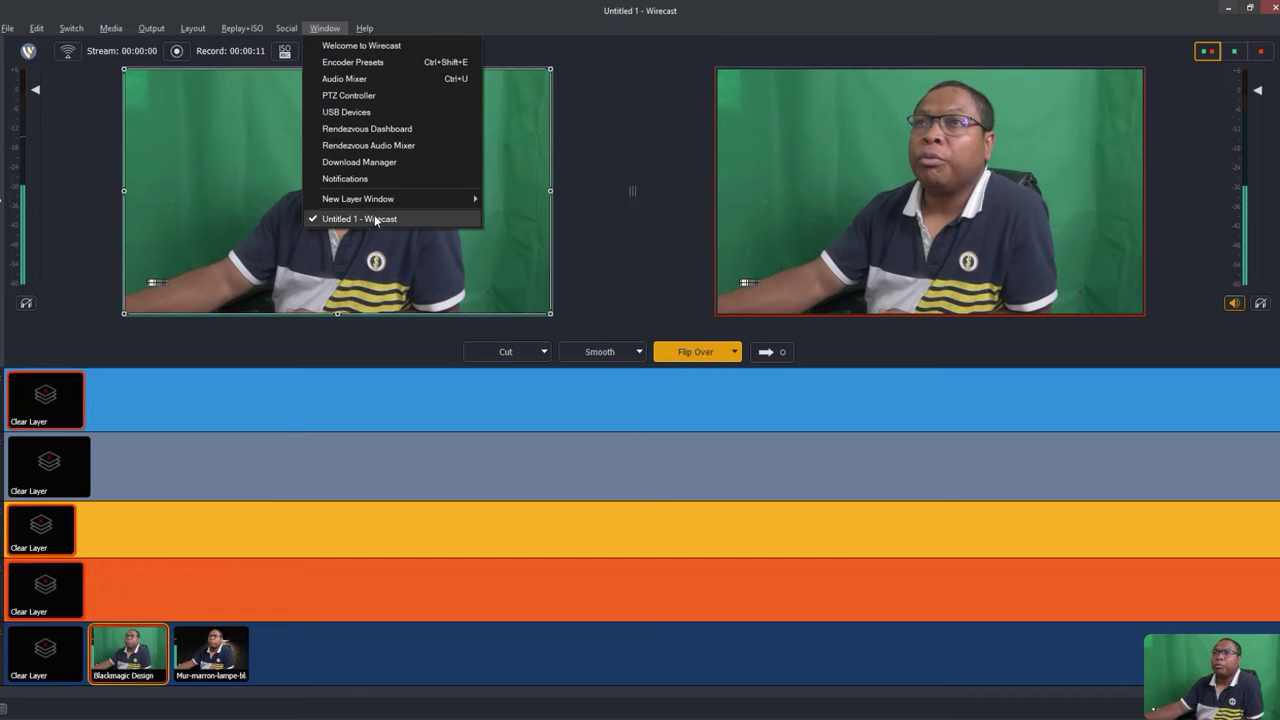
{"action": "left_click", "coordinate": [345, 178]}
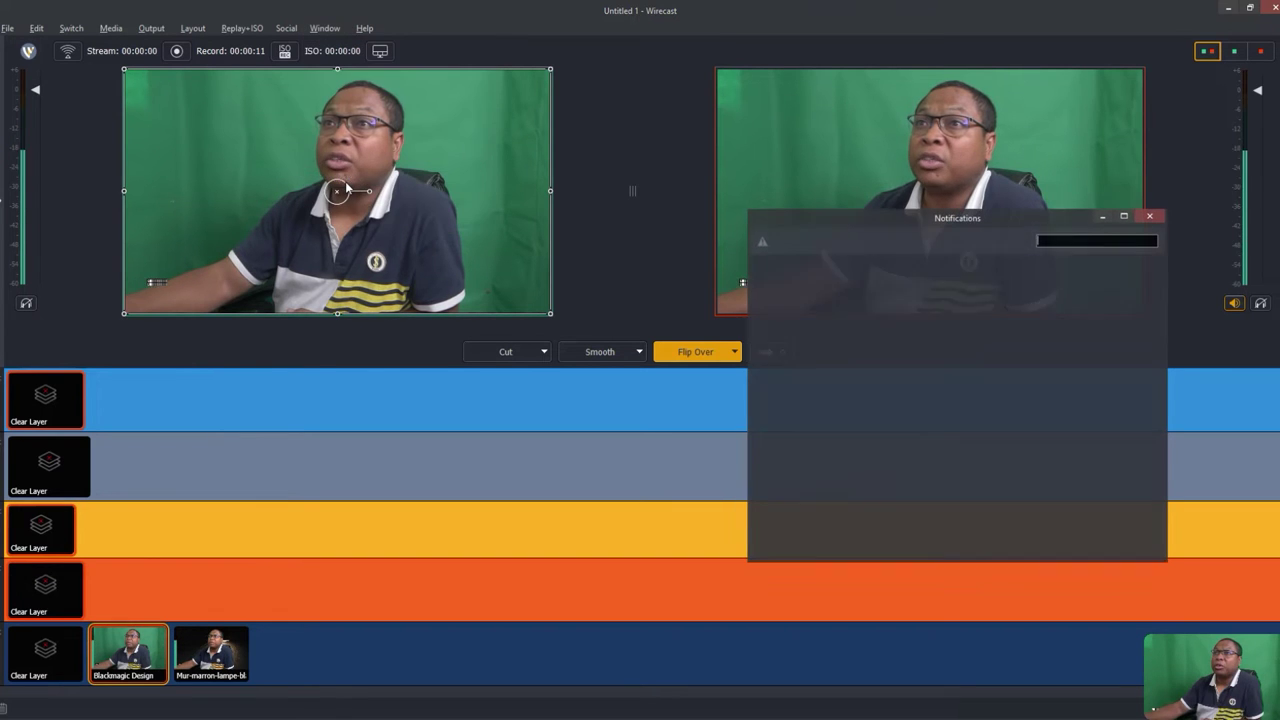
{"action": "left_click", "coordinate": [1150, 215]}
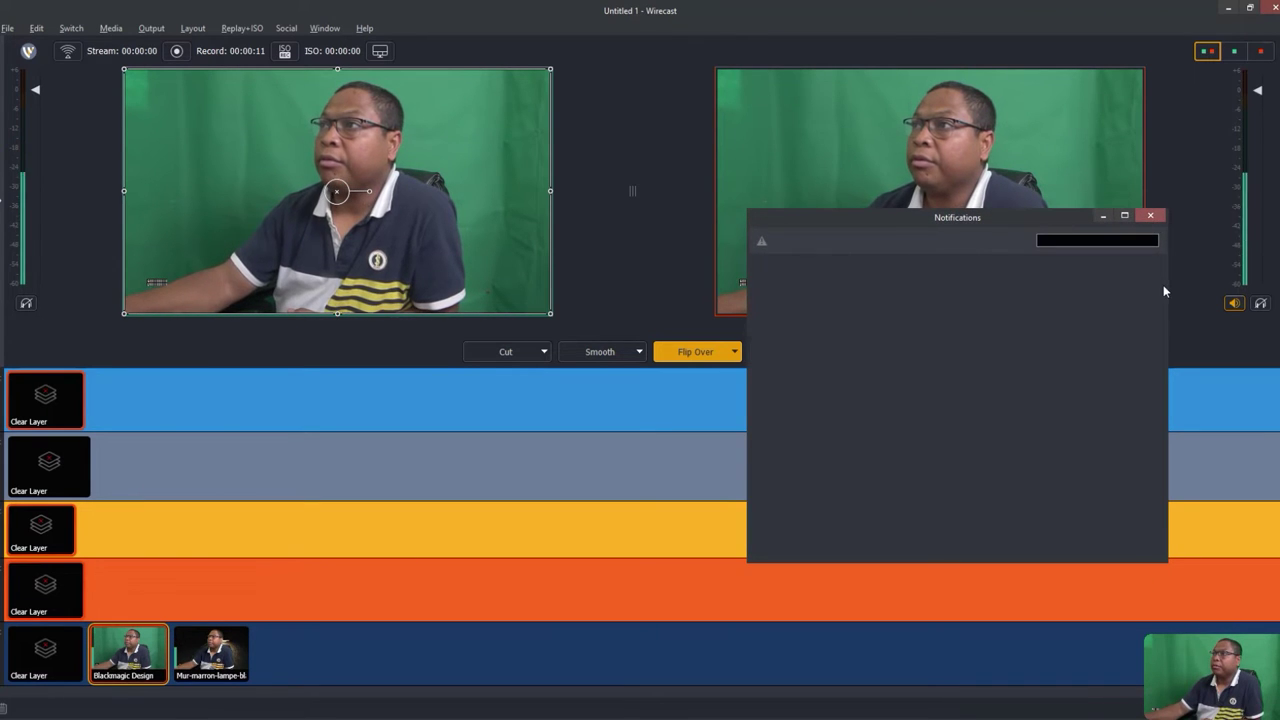
{"action": "left_click", "coordinate": [1150, 215]}
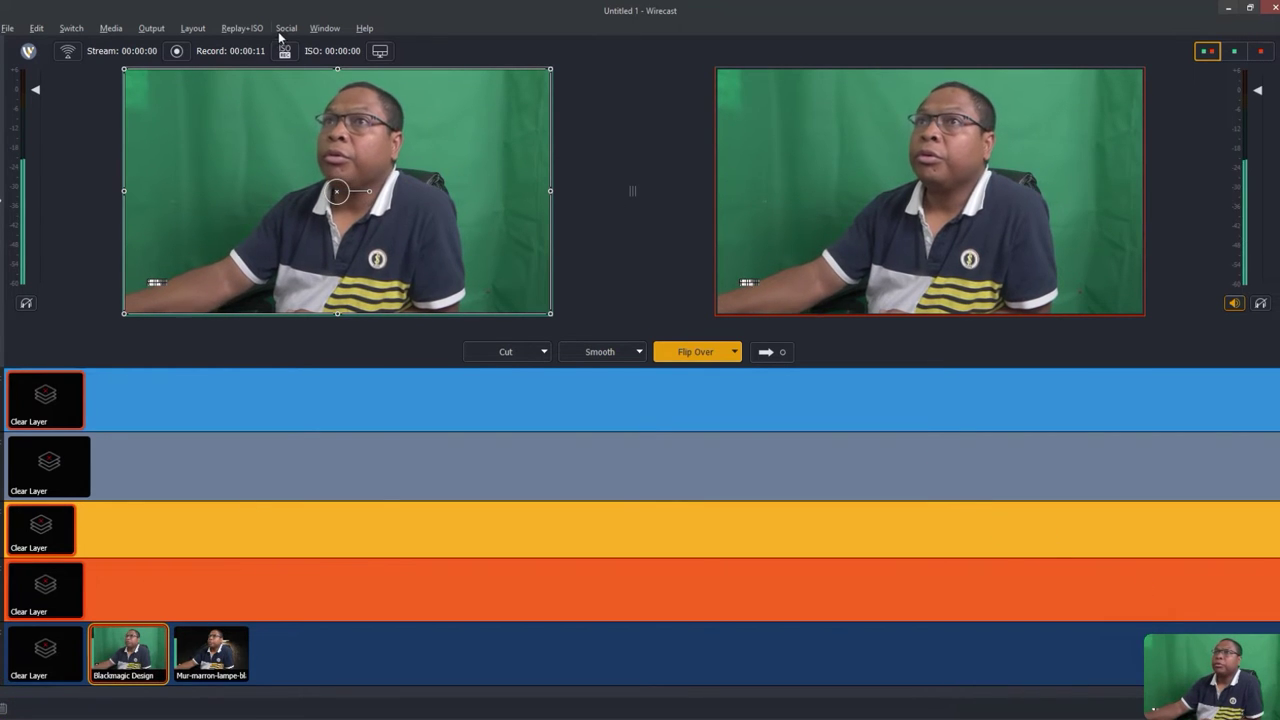
View the connected USB devices with their bus and speed, and close the USB Devices window
{"action": "left_click", "coordinate": [324, 28]}
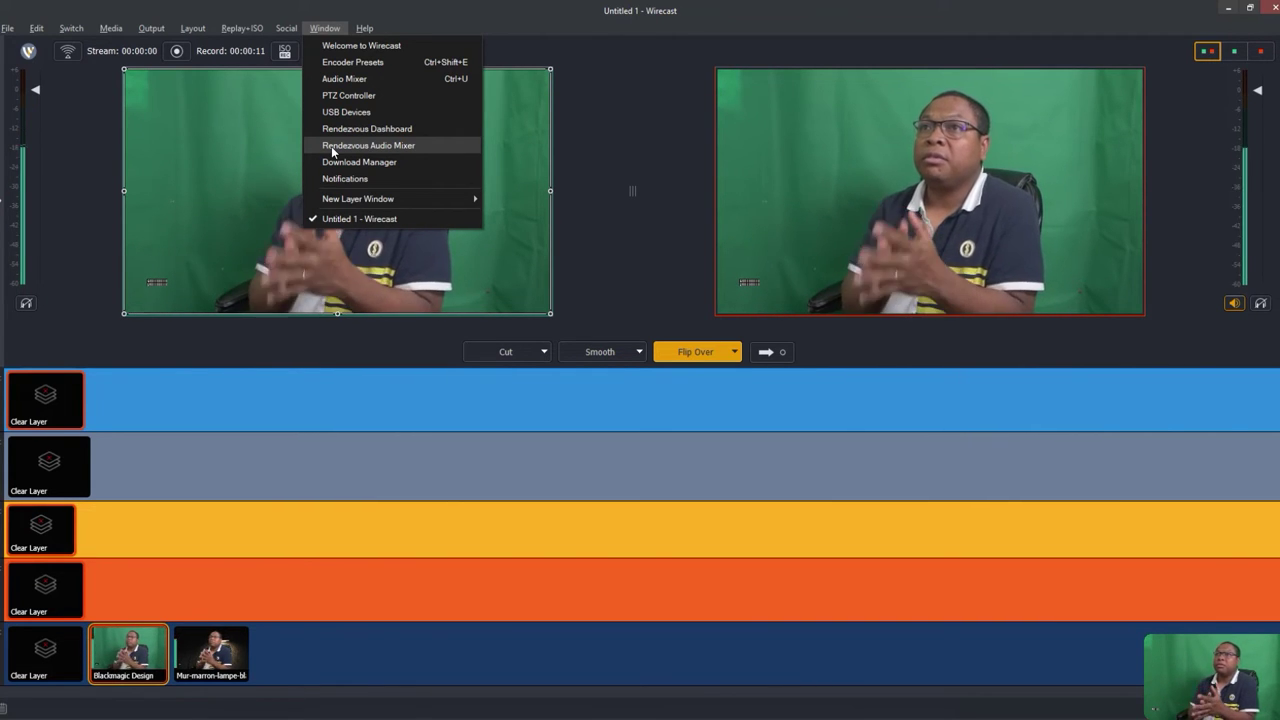
{"action": "left_click", "coordinate": [338, 113]}
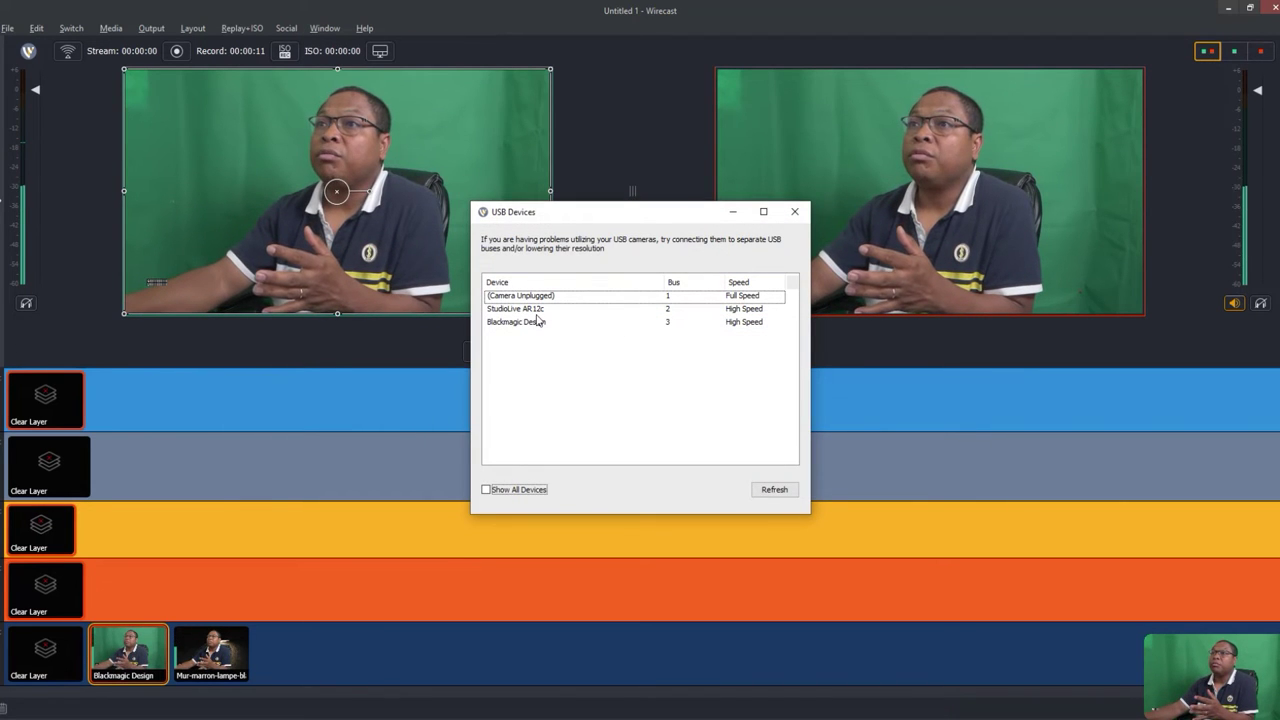
{"action": "left_click", "coordinate": [796, 213]}
Open the Encoder Presets window and try to bring it to the front
{"action": "left_click", "coordinate": [324, 28]}
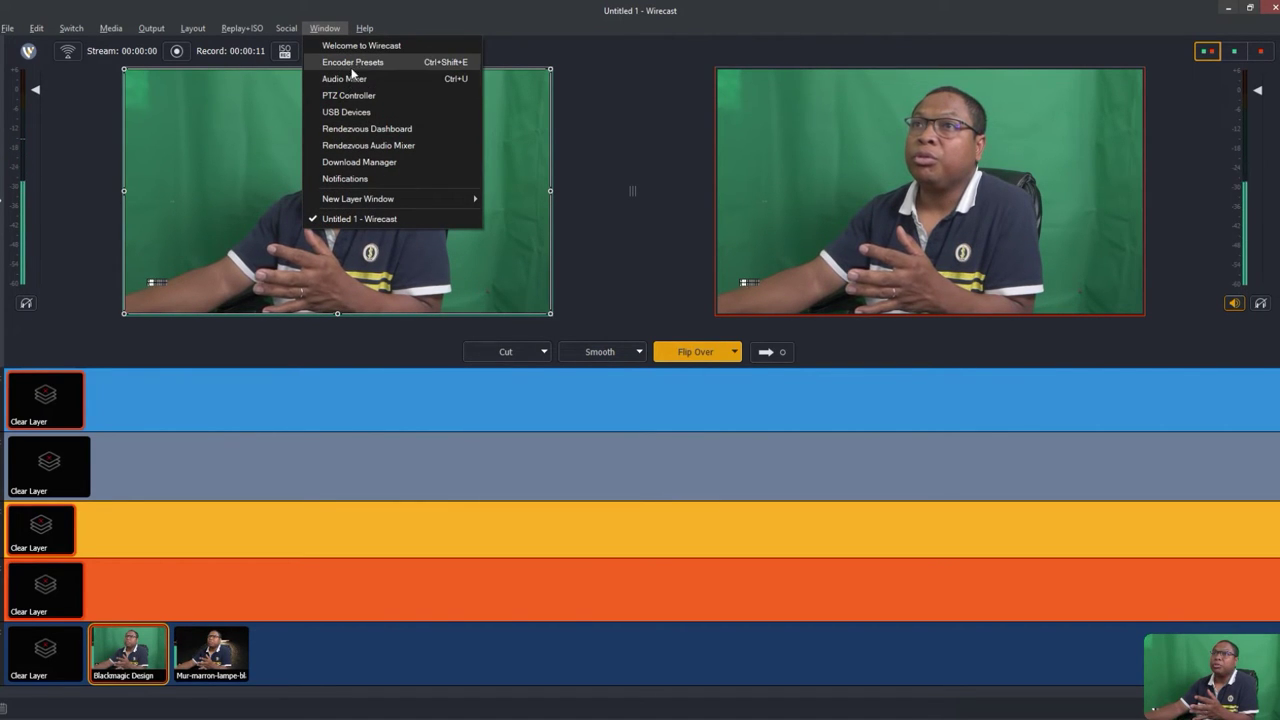
{"action": "left_click", "coordinate": [356, 62]}
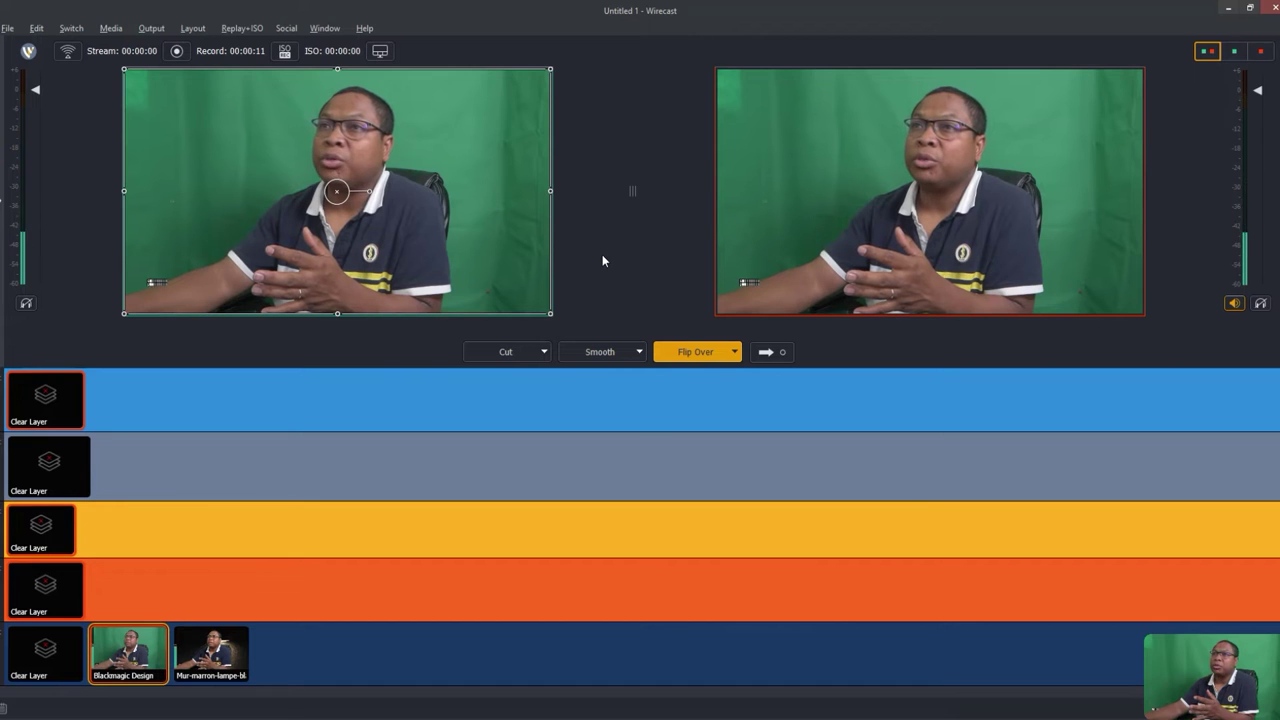
{"action": "left_click", "coordinate": [322, 29]}
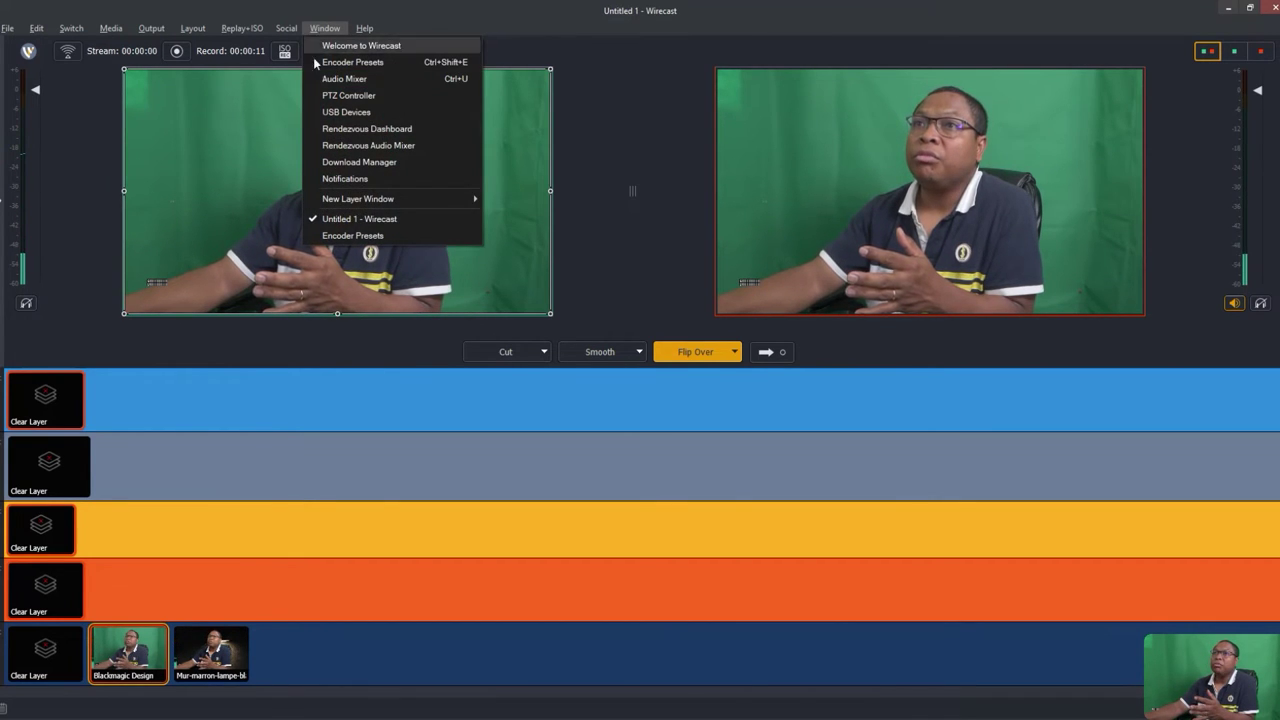
{"action": "left_click", "coordinate": [366, 240]}
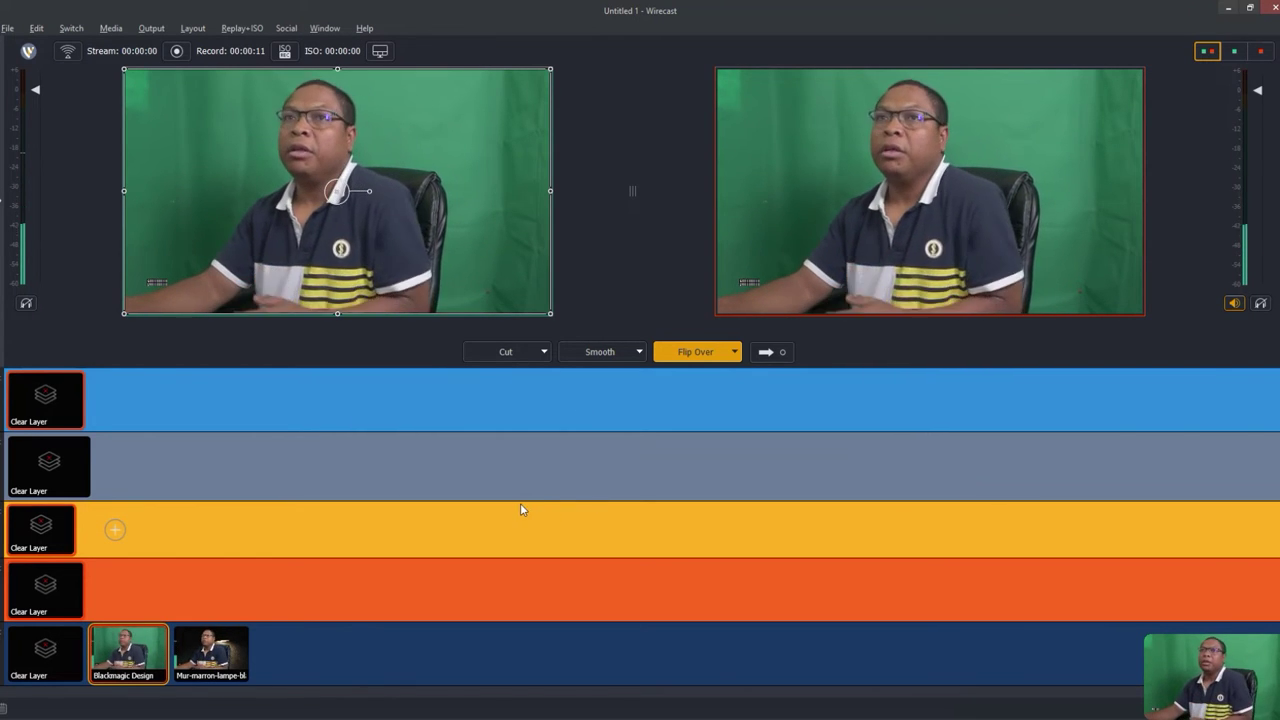
Expand the Shot Layers editor and circle the preview monitor with the screen pen, clearing the mark
{"action": "left_click", "coordinate": [3, 200]}
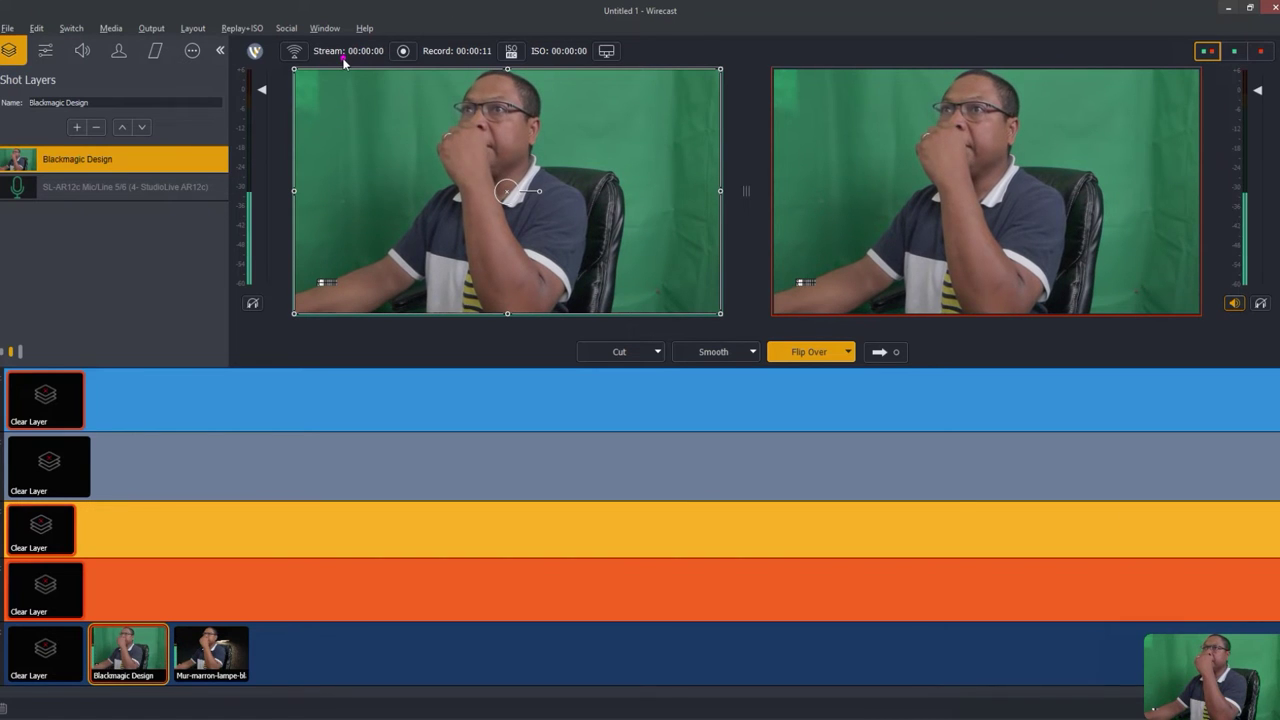
{"action": "mouse_move", "coordinate": [346, 57]}
{"action": "left_mouse_down"}
{"action": "mouse_move", "coordinate": [278, 75]}
{"action": "mouse_move", "coordinate": [271, 146]}
{"action": "mouse_move", "coordinate": [310, 222]}
{"action": "left_mouse_up"}
{"action": "mouse_move", "coordinate": [398, 334]}
{"action": "left_mouse_down"}
{"action": "mouse_move", "coordinate": [580, 338]}
{"action": "mouse_move", "coordinate": [671, 325]}
{"action": "mouse_move", "coordinate": [706, 316]}
{"action": "mouse_move", "coordinate": [733, 276]}
{"action": "mouse_move", "coordinate": [721, 130]}
{"action": "mouse_move", "coordinate": [500, 64]}
{"action": "left_mouse_up"}
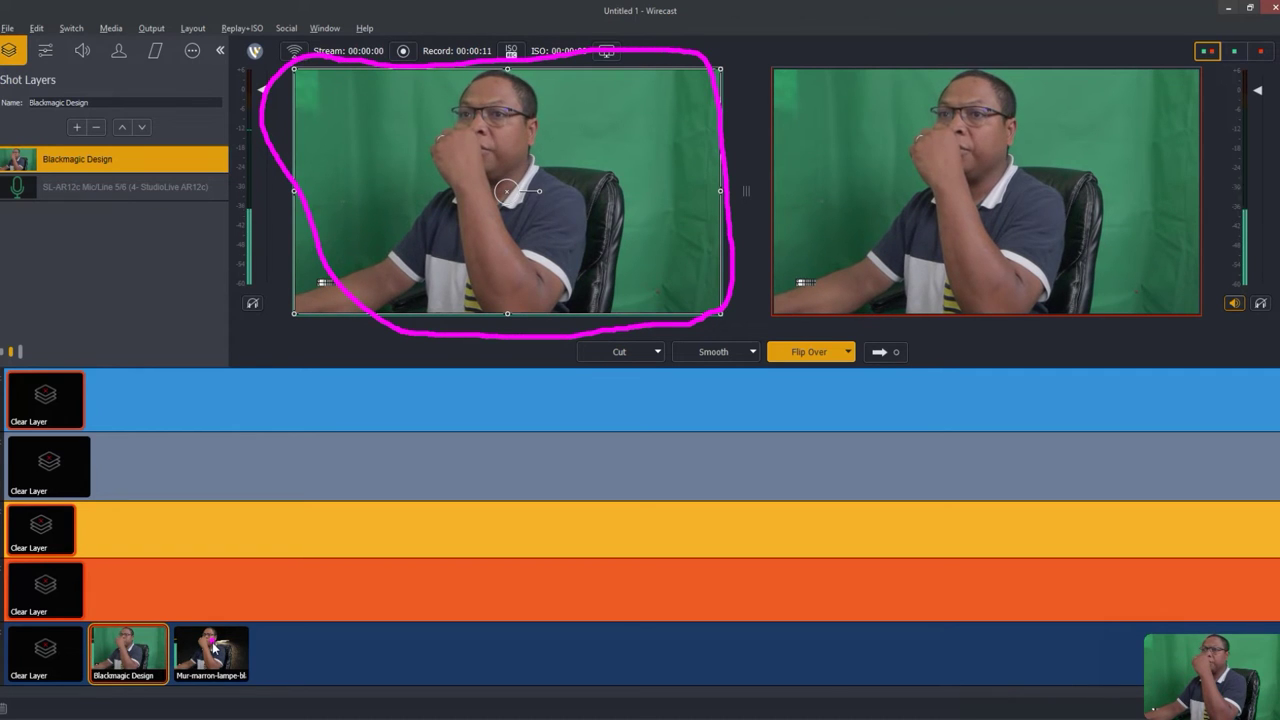
{"action": "key", "text": "Escape"}
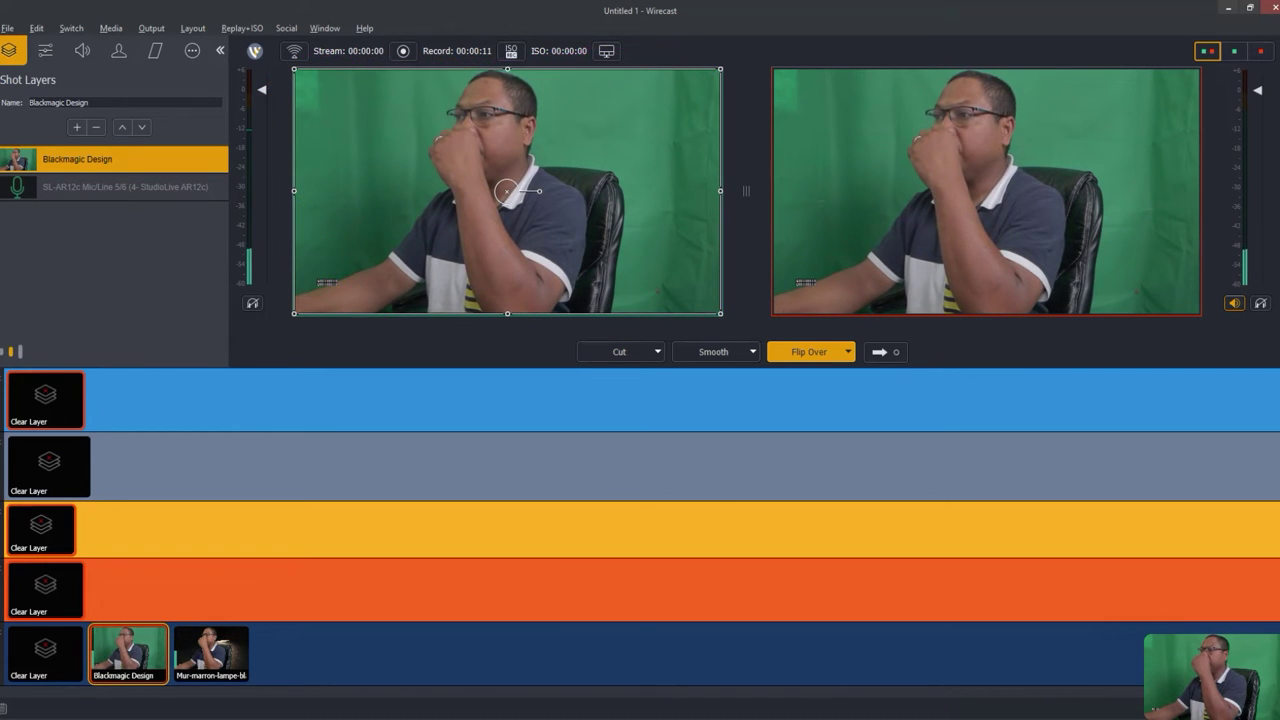
Load the Mur-marron-lampe-blanc.jpg shot into preview and mark the live monitor and monitor layout options with the screen pen
{"action": "left_click", "coordinate": [226, 664]}
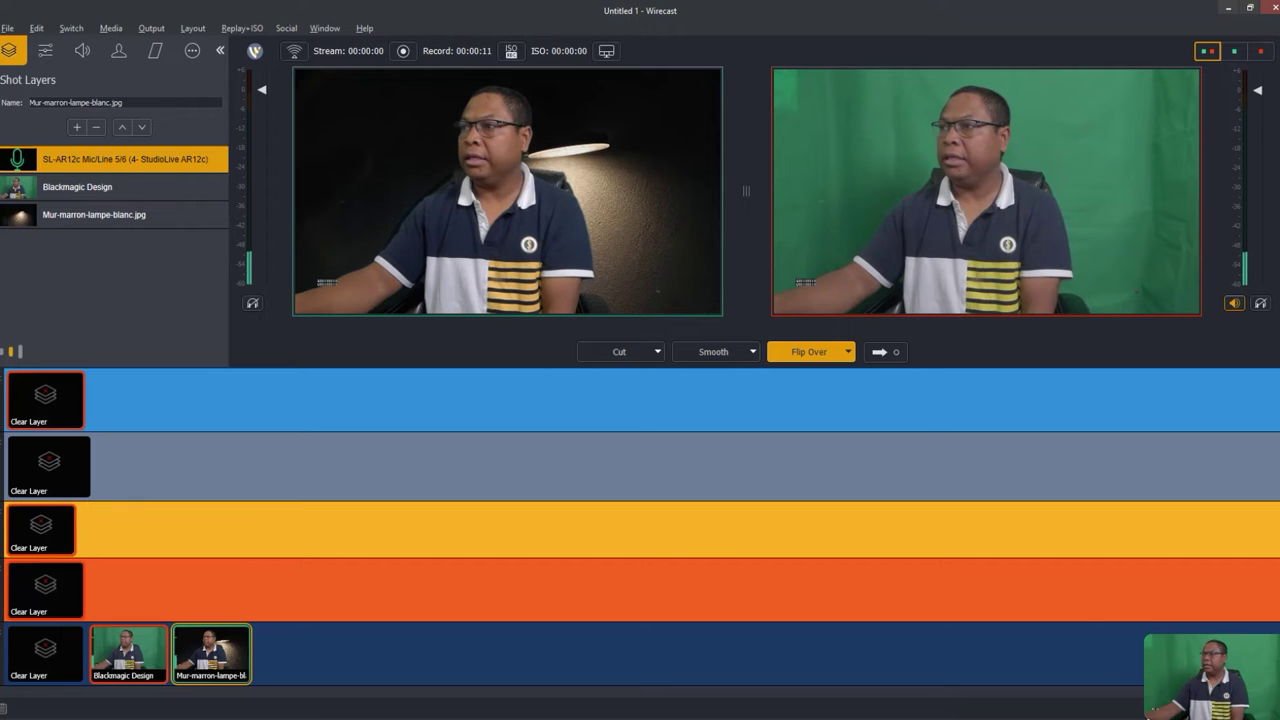
{"action": "mouse_move", "coordinate": [758, 40]}
{"action": "left_mouse_down"}
{"action": "mouse_move", "coordinate": [827, 252]}
{"action": "mouse_move", "coordinate": [1009, 293]}
{"action": "mouse_move", "coordinate": [1129, 282]}
{"action": "mouse_move", "coordinate": [1177, 118]}
{"action": "mouse_move", "coordinate": [958, 68]}
{"action": "mouse_move", "coordinate": [765, 82]}
{"action": "left_mouse_up"}
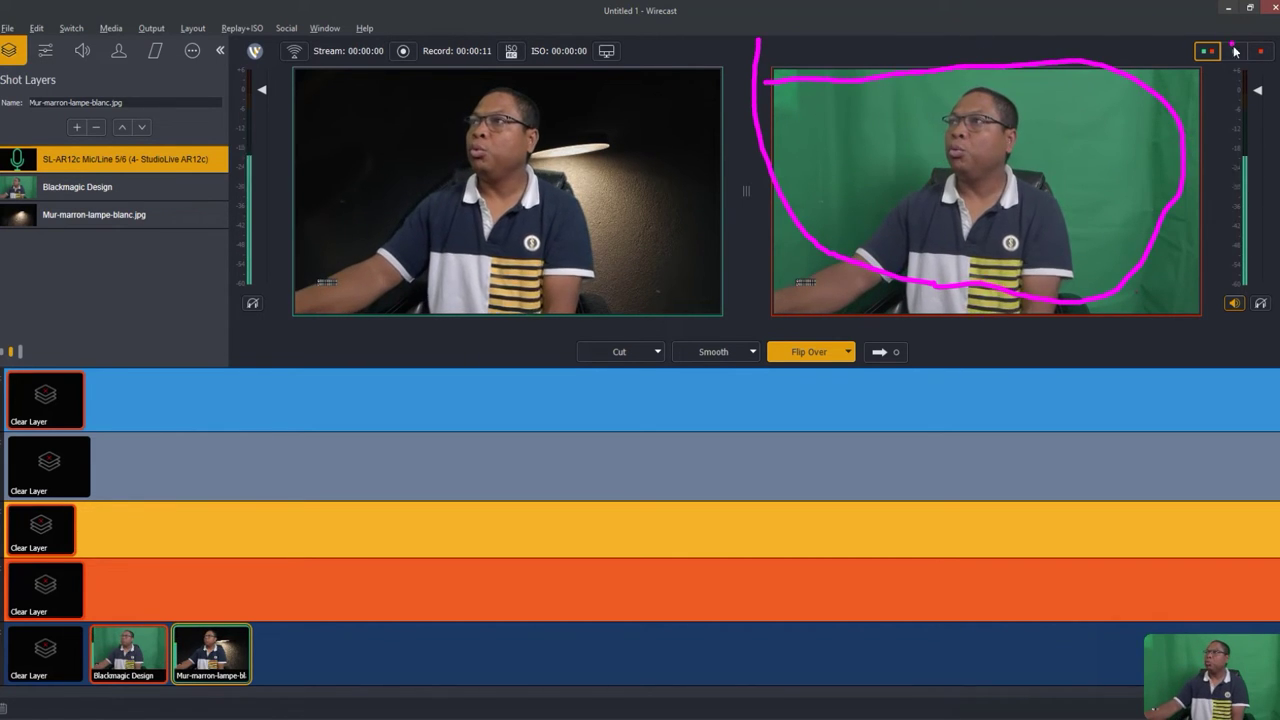
{"action": "mouse_move", "coordinate": [1253, 38]}
{"action": "left_mouse_down"}
{"action": "mouse_move", "coordinate": [1263, 66]}
{"action": "mouse_move", "coordinate": [1254, 38]}
{"action": "mouse_move", "coordinate": [1213, 37]}
{"action": "left_mouse_up"}
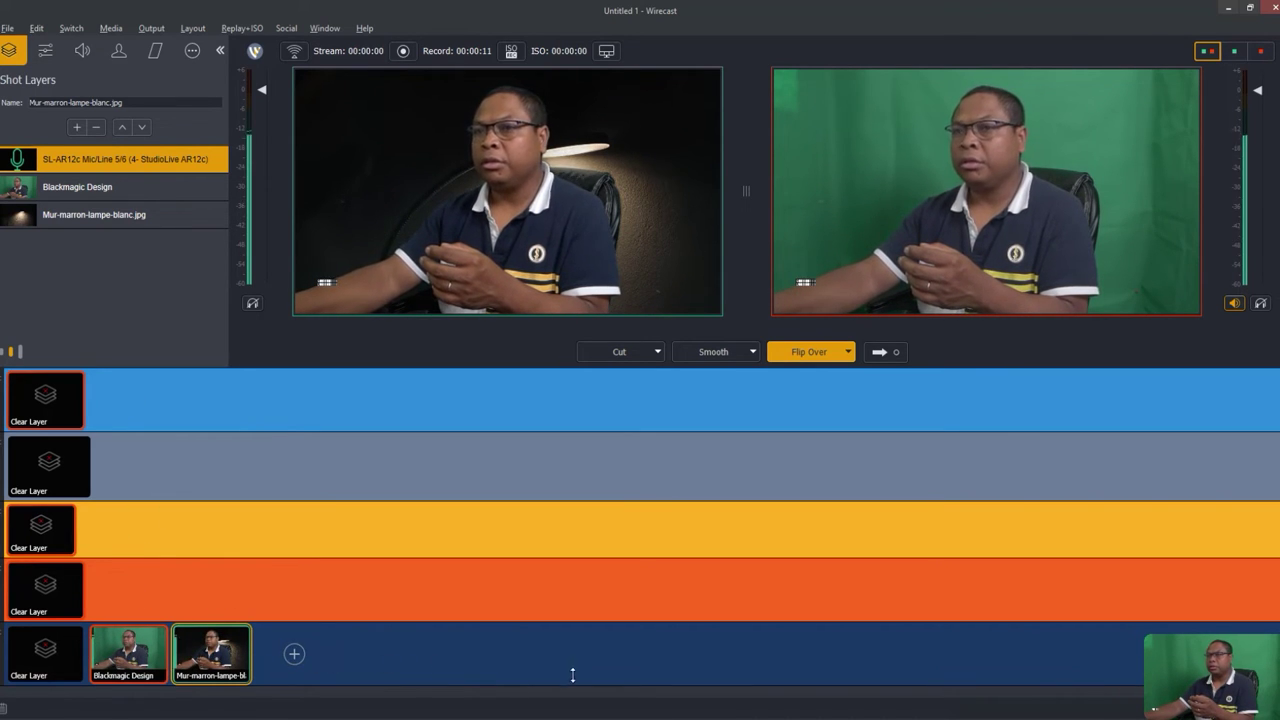
Move the Mur-marron-lampe-blanc.jpg layer above the Blackmagic Design layer and return it below
{"action": "left_click", "coordinate": [72, 219]}
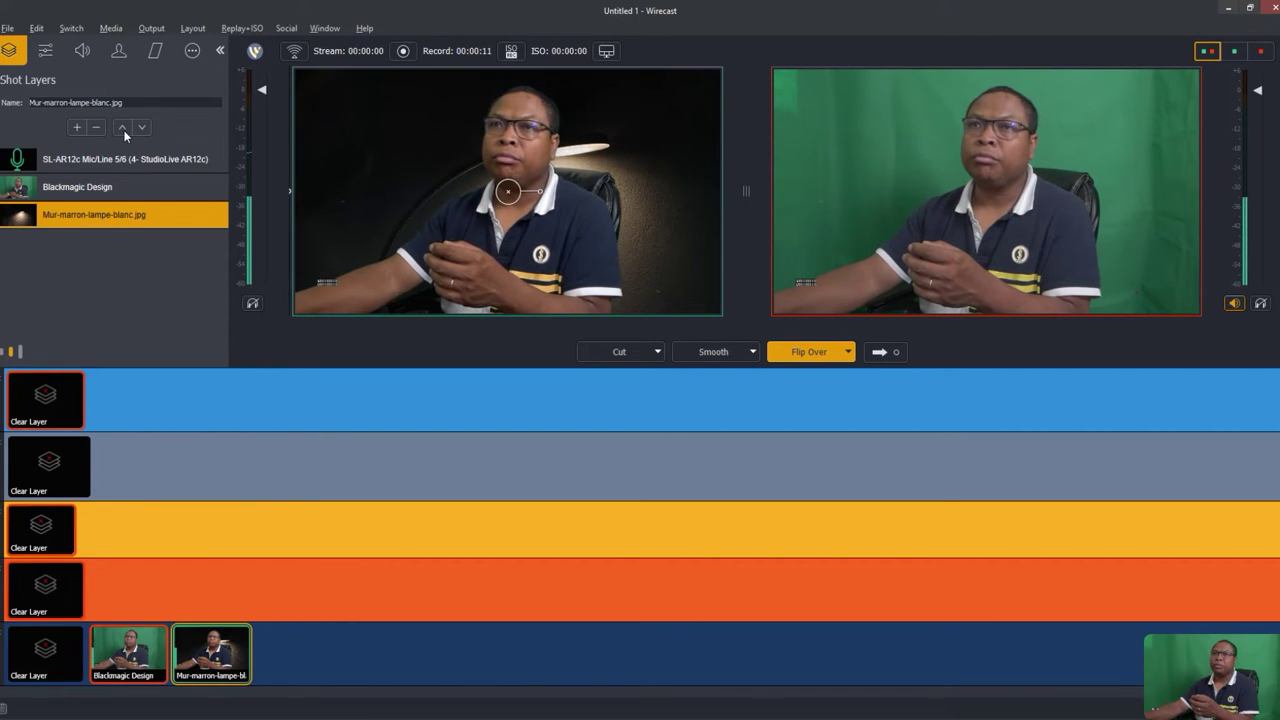
{"action": "left_click", "coordinate": [122, 128]}
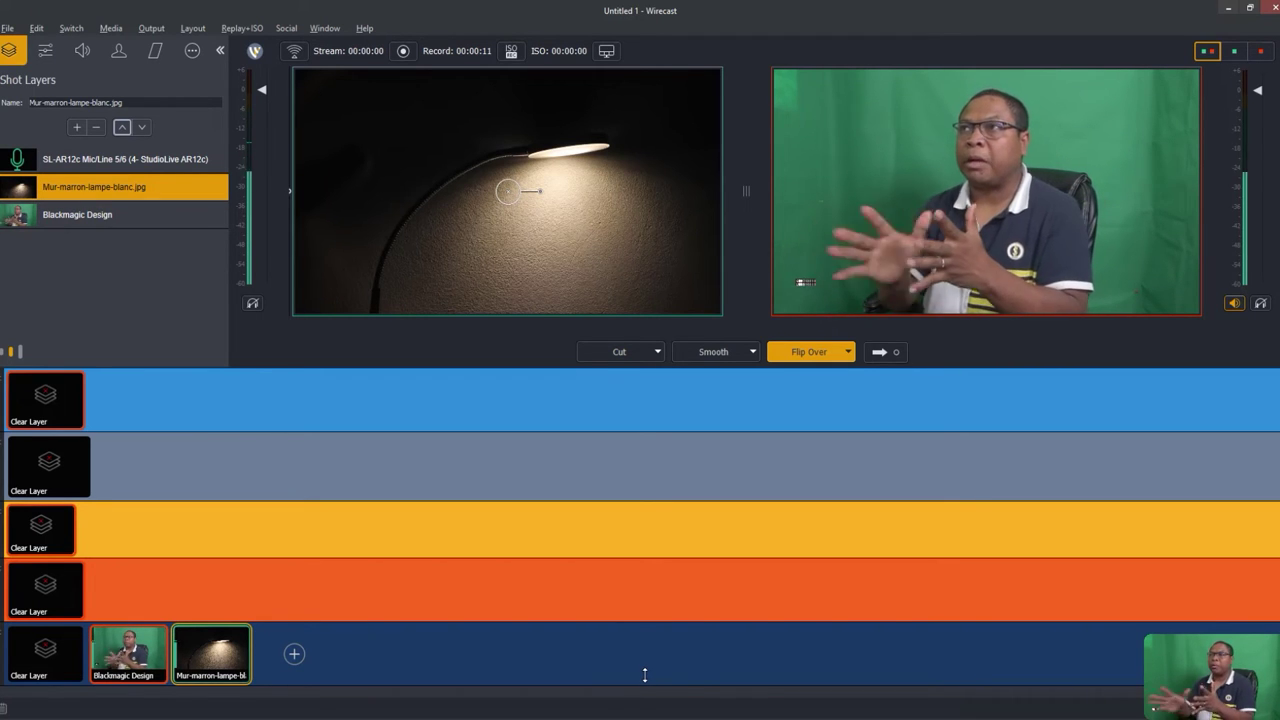
{"action": "left_click", "coordinate": [45, 52]}
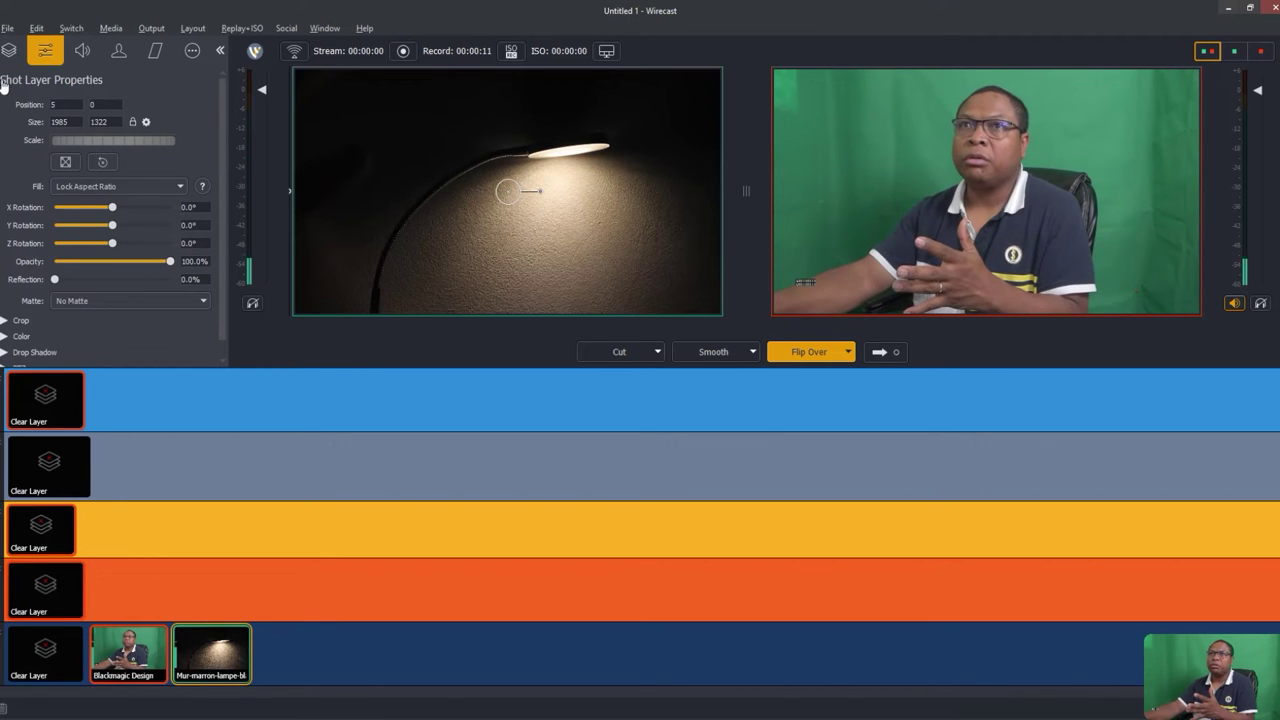
{"action": "left_click", "coordinate": [8, 52]}
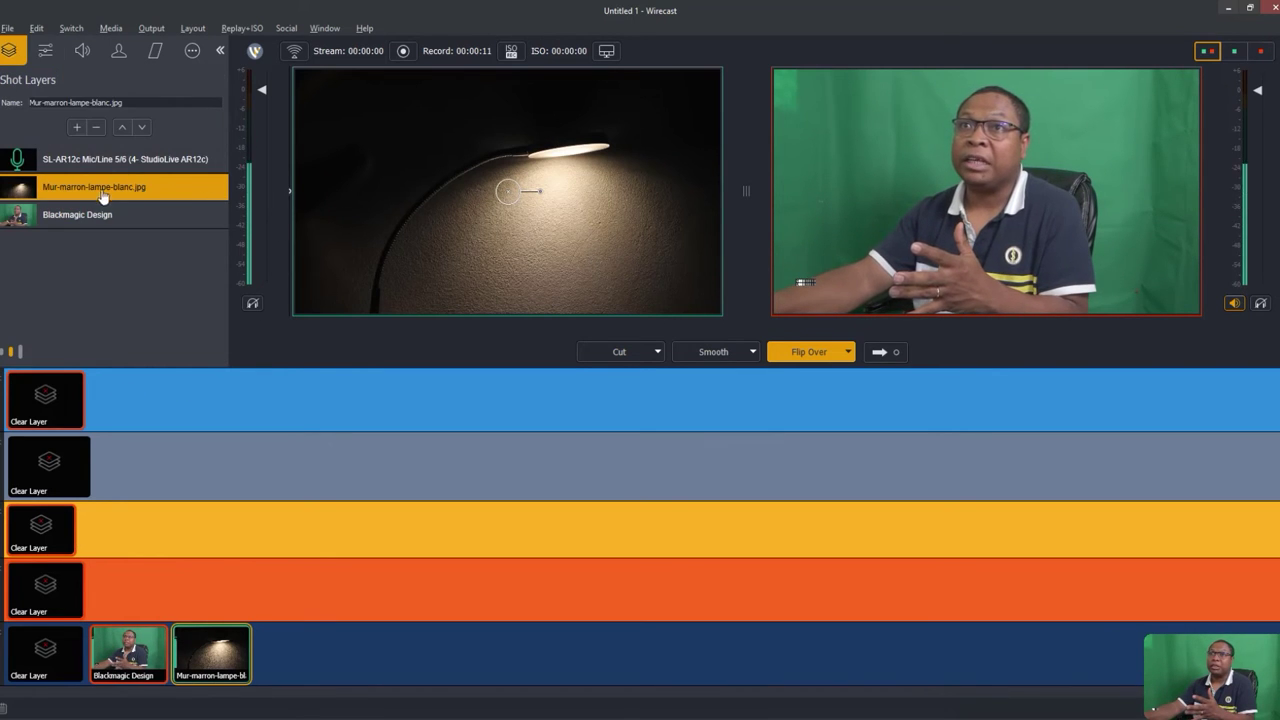
{"action": "left_click", "coordinate": [143, 127]}
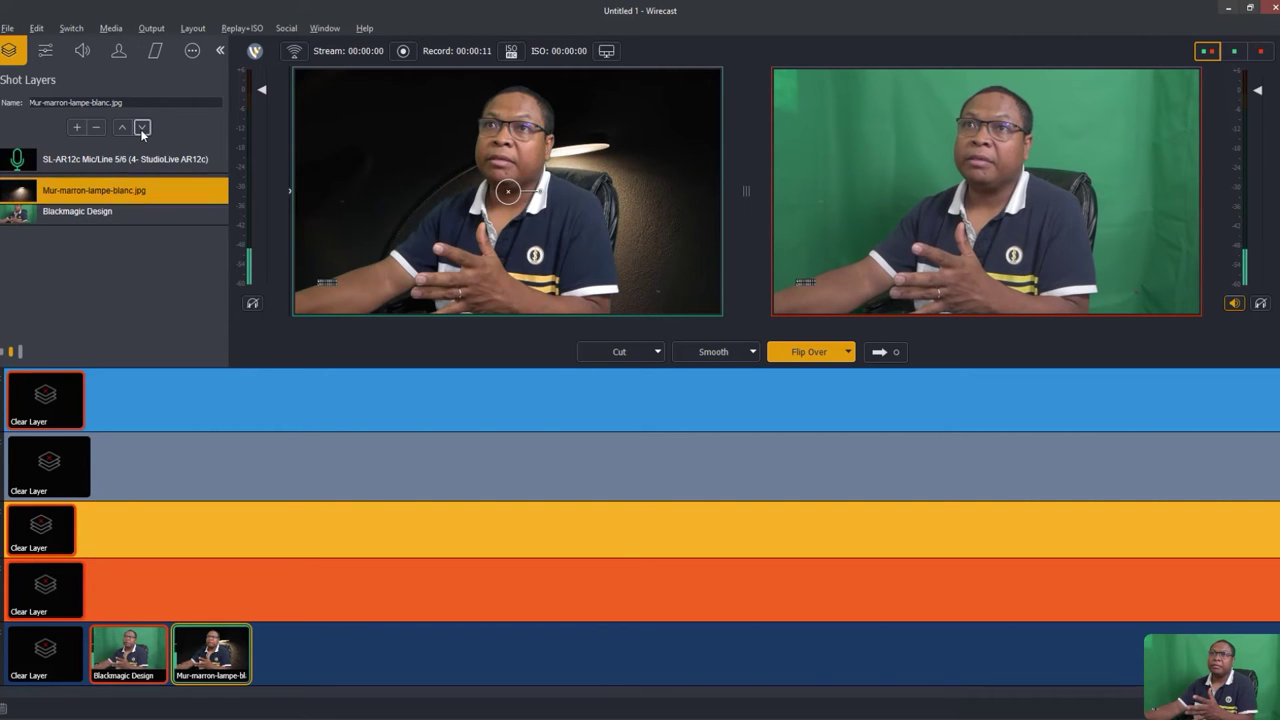
Rotate the Mur-marron-lampe-blanc.jpg layer about -21.2° around X and reset its layer properties
{"action": "double_click", "coordinate": [185, 214]}
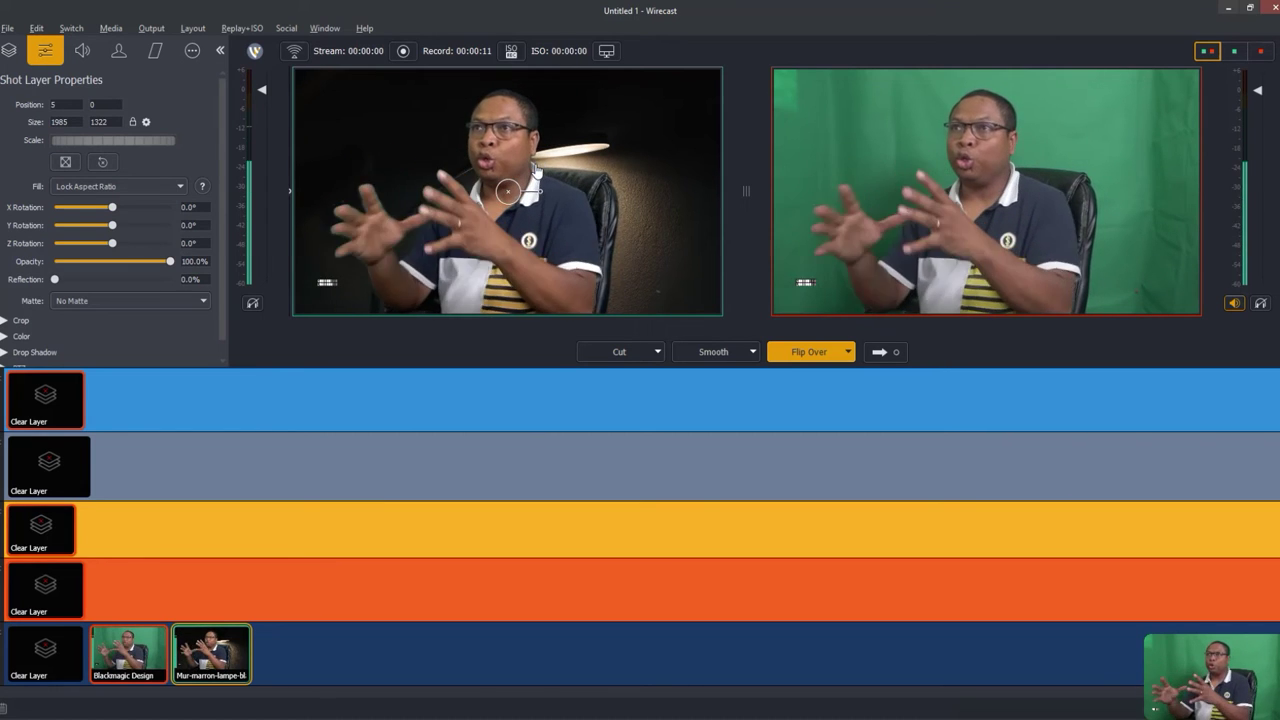
{"action": "left_click_drag", "start_coordinate": [113, 208], "coordinate": [106, 209]}
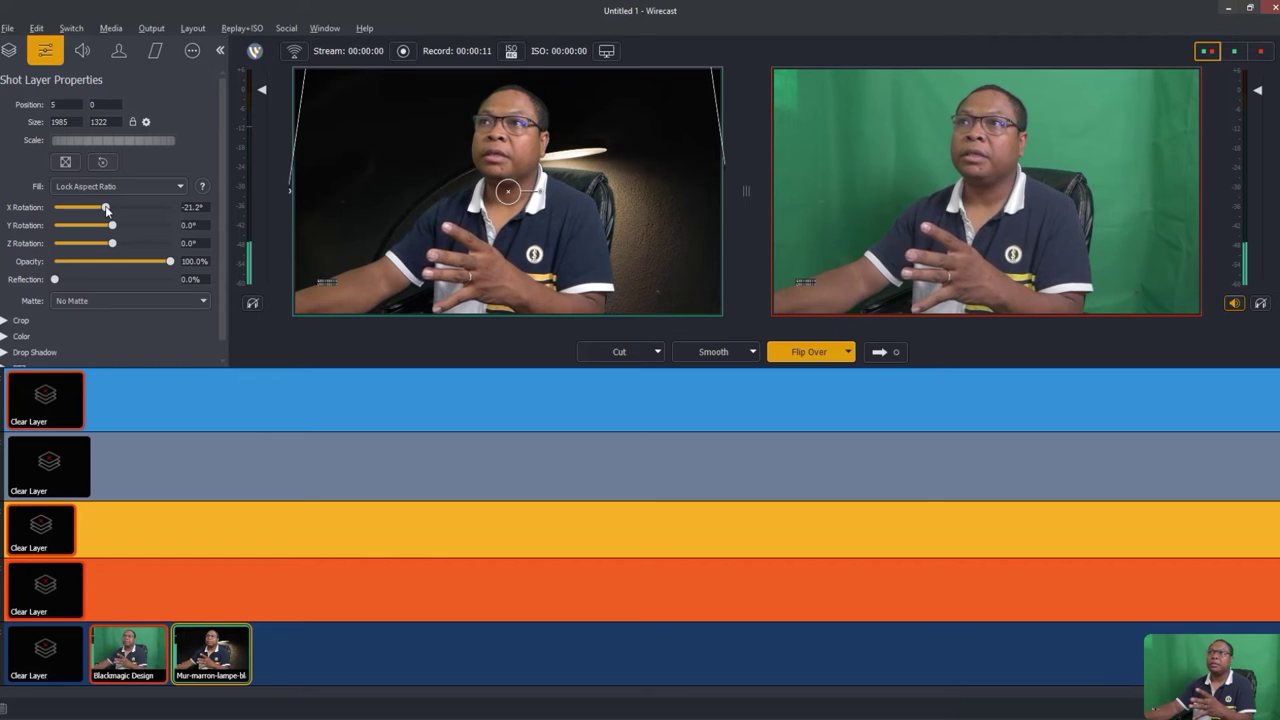
{"action": "left_click", "coordinate": [103, 163]}
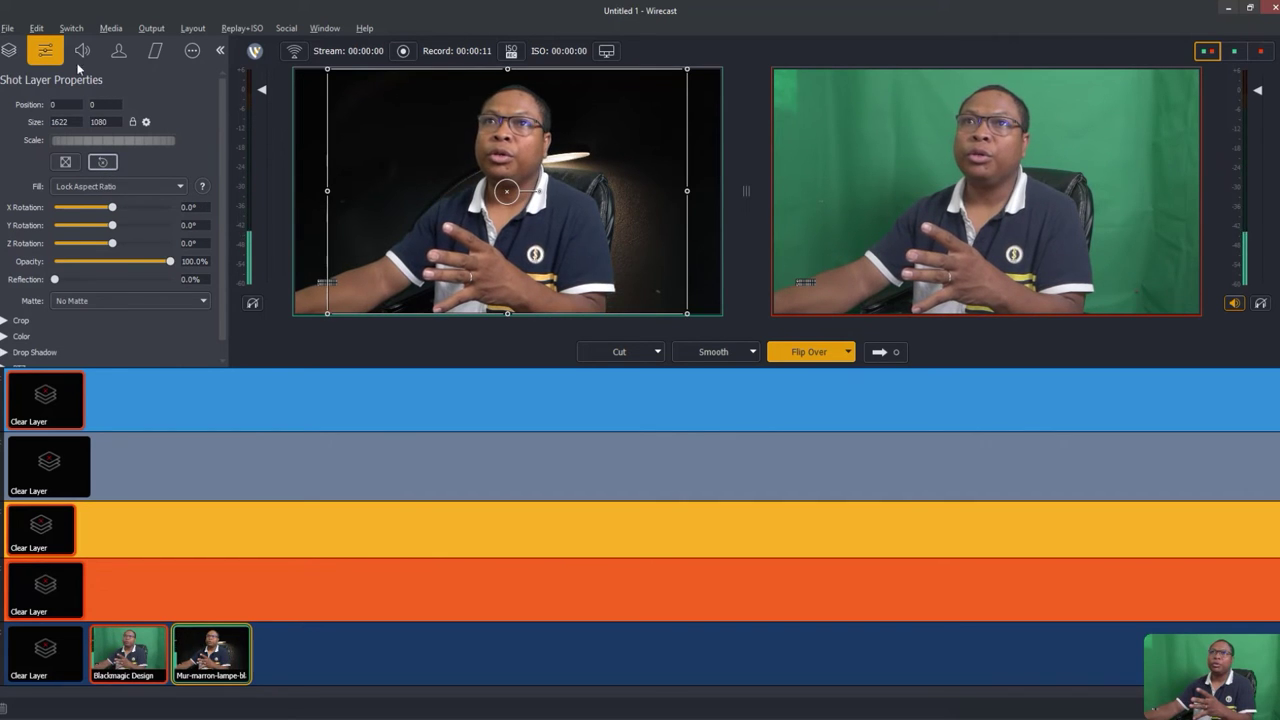
Rotate the Blackmagic Design layer to about -25.4° on X, -52.9° on Y and 14.8° on Z
{"action": "left_click", "coordinate": [9, 52]}
{"action": "left_click", "coordinate": [56, 188]}
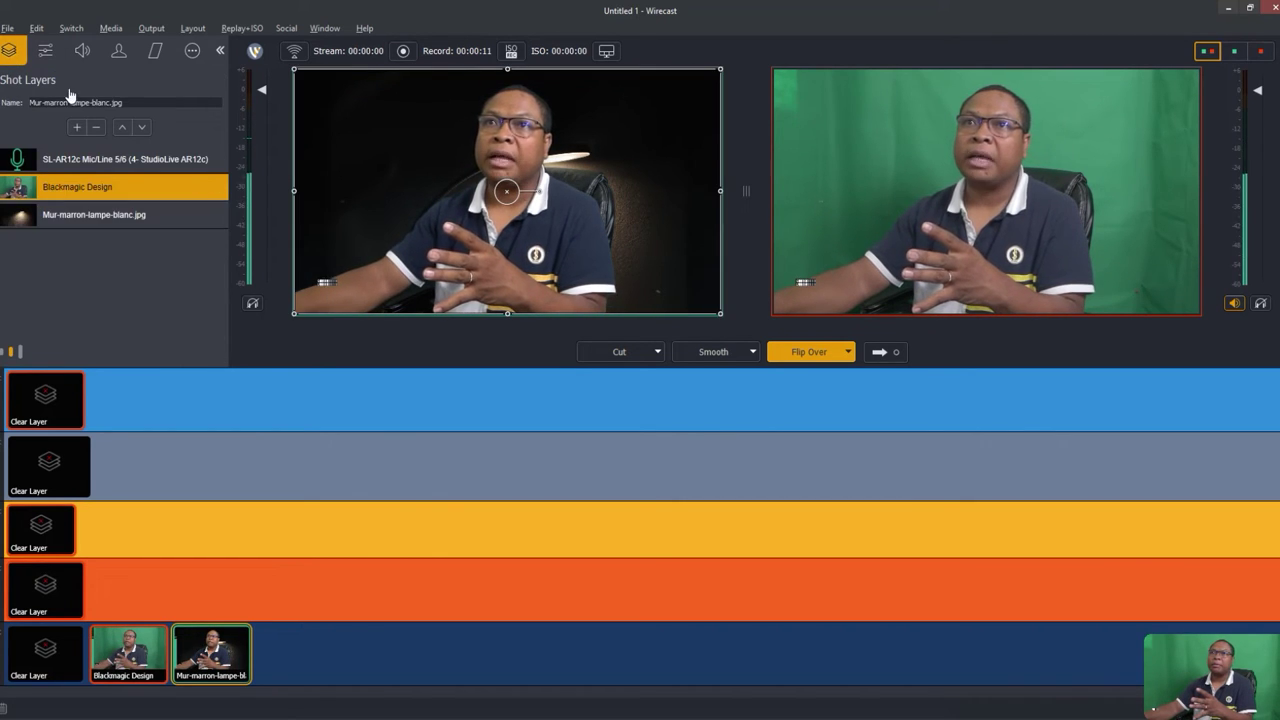
{"action": "left_click", "coordinate": [45, 58]}
{"action": "left_click_drag", "start_coordinate": [112, 207], "coordinate": [118, 245]}
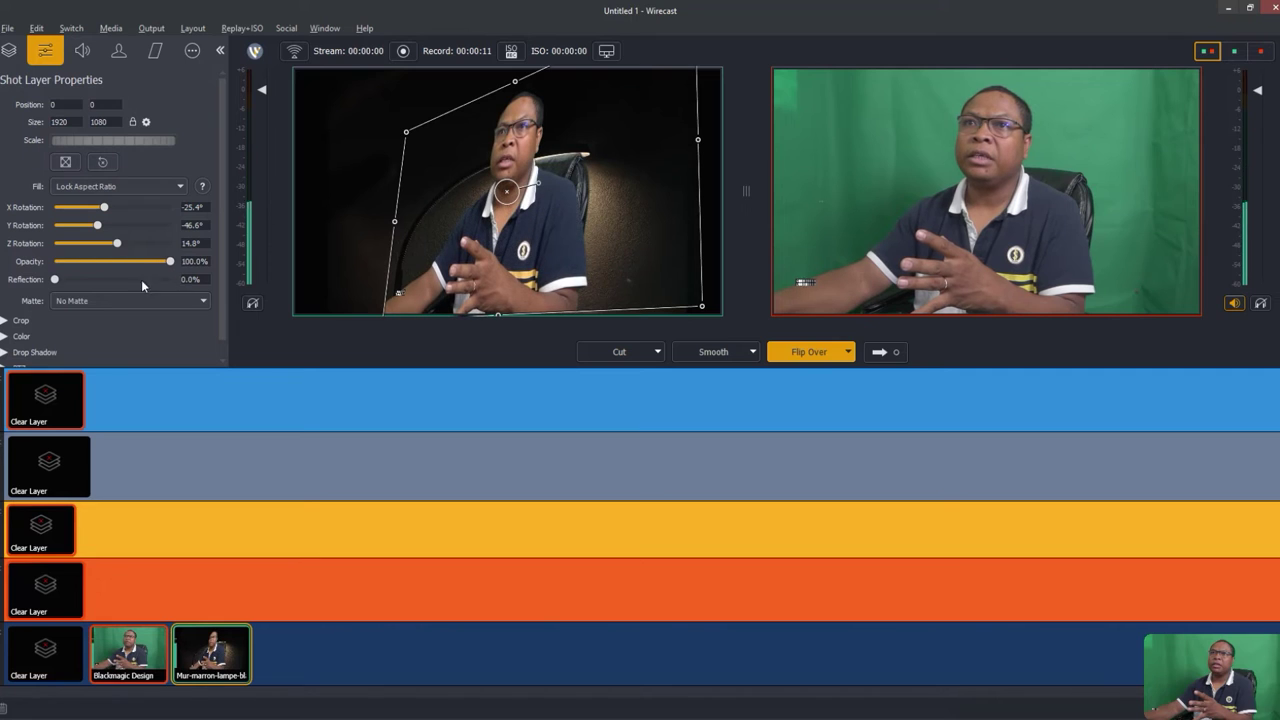
{"action": "left_click_drag", "start_coordinate": [97, 227], "coordinate": [118, 250]}
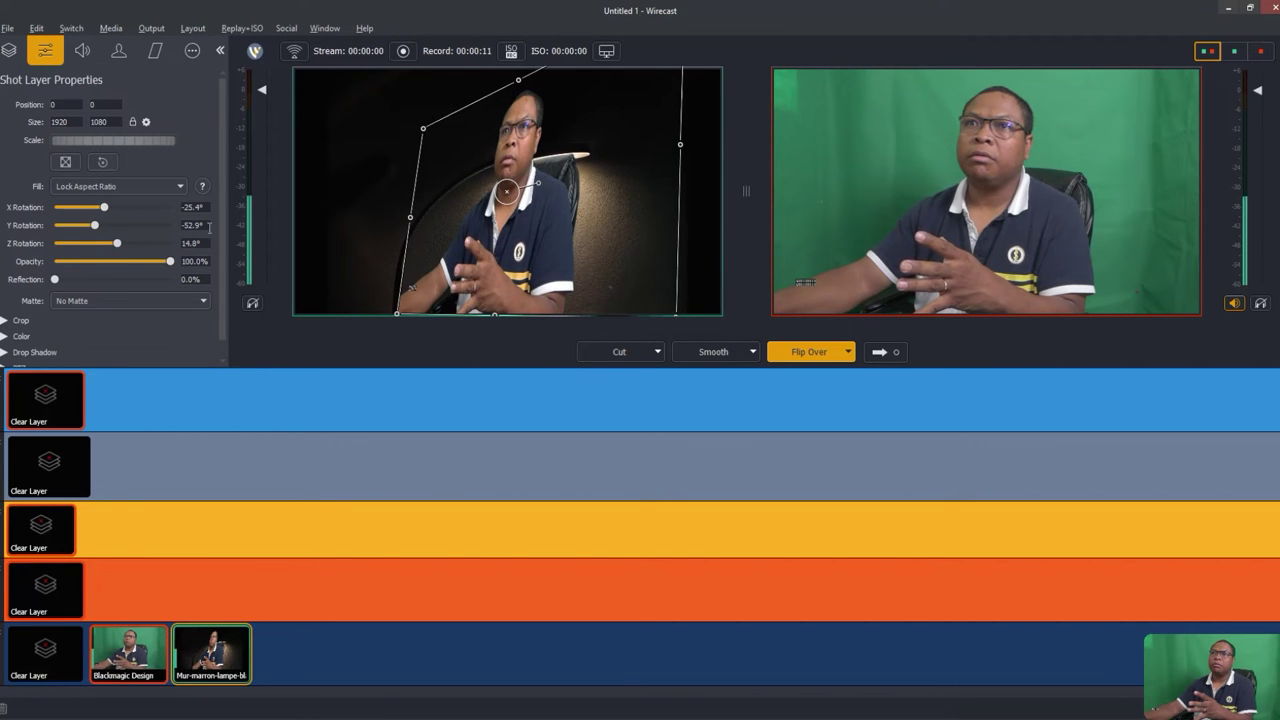
Move the rotated Blackmagic Design layer to position 505, -21 over the lamp background and send the shot live
{"action": "left_click_drag", "start_coordinate": [530, 225], "coordinate": [633, 228]}
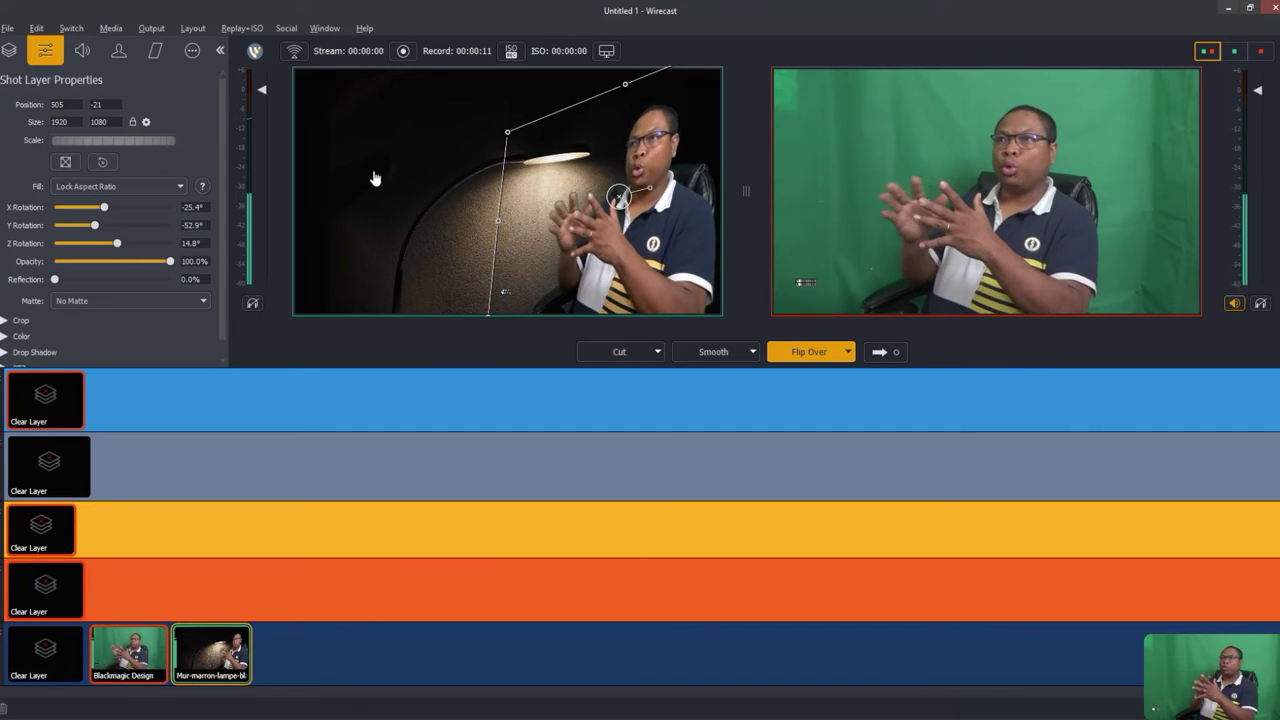
{"action": "left_click", "coordinate": [882, 353]}
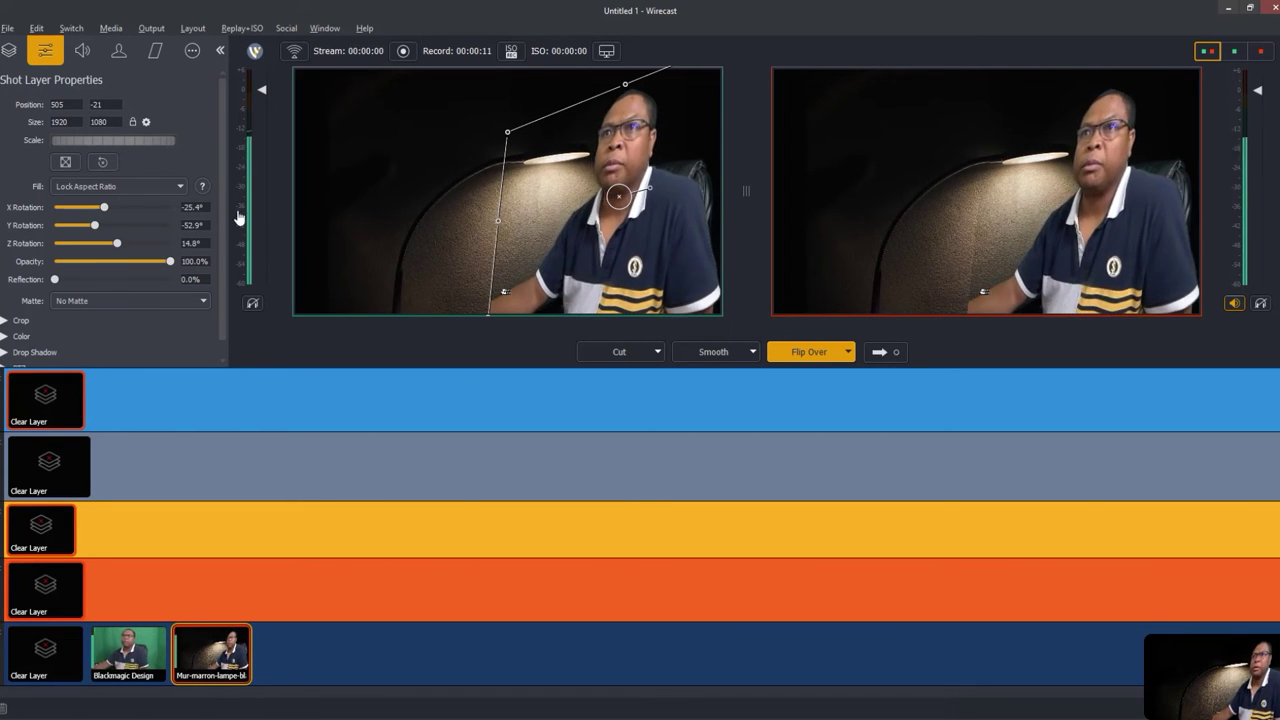
Crop the Blackmagic Design layer 16% from its right side and reset the crop values
{"action": "left_click", "coordinate": [4, 321]}
{"action": "left_click_drag", "start_coordinate": [223, 171], "coordinate": [218, 255]}
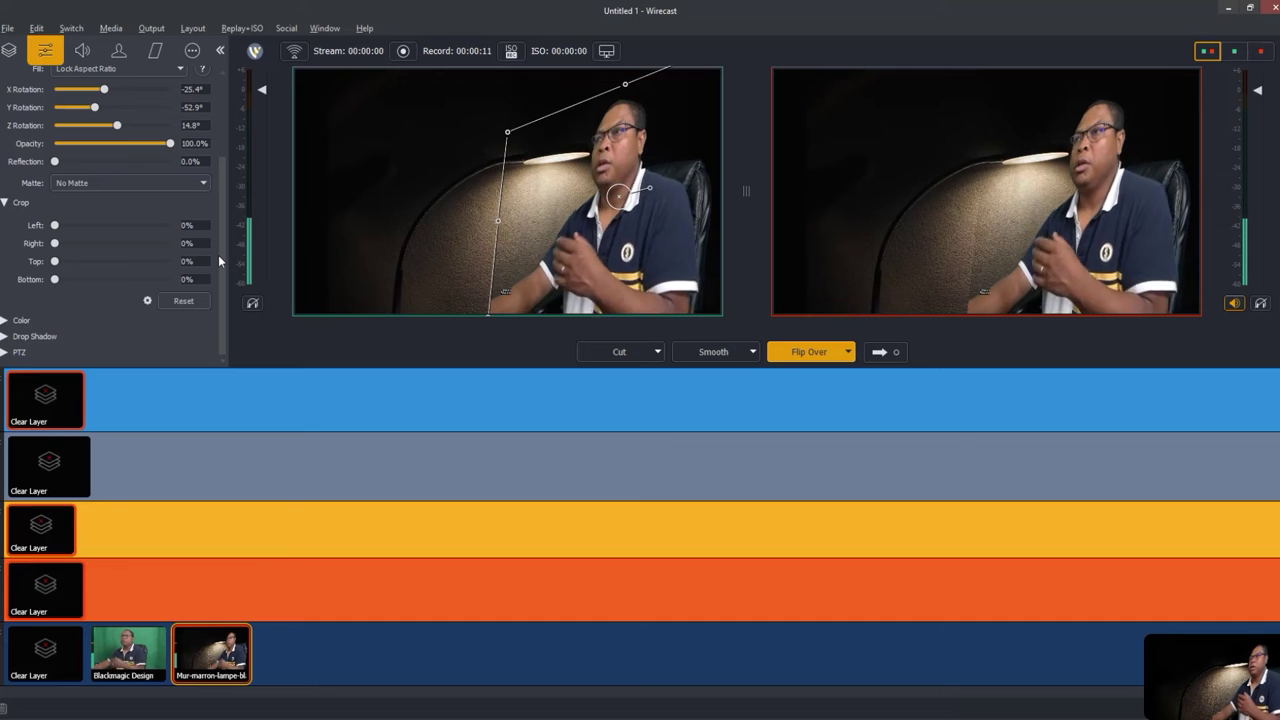
{"action": "mouse_move", "coordinate": [57, 227]}
{"action": "left_mouse_down"}
{"action": "mouse_move", "coordinate": [91, 232]}
{"action": "mouse_move", "coordinate": [45, 231]}
{"action": "left_mouse_up"}
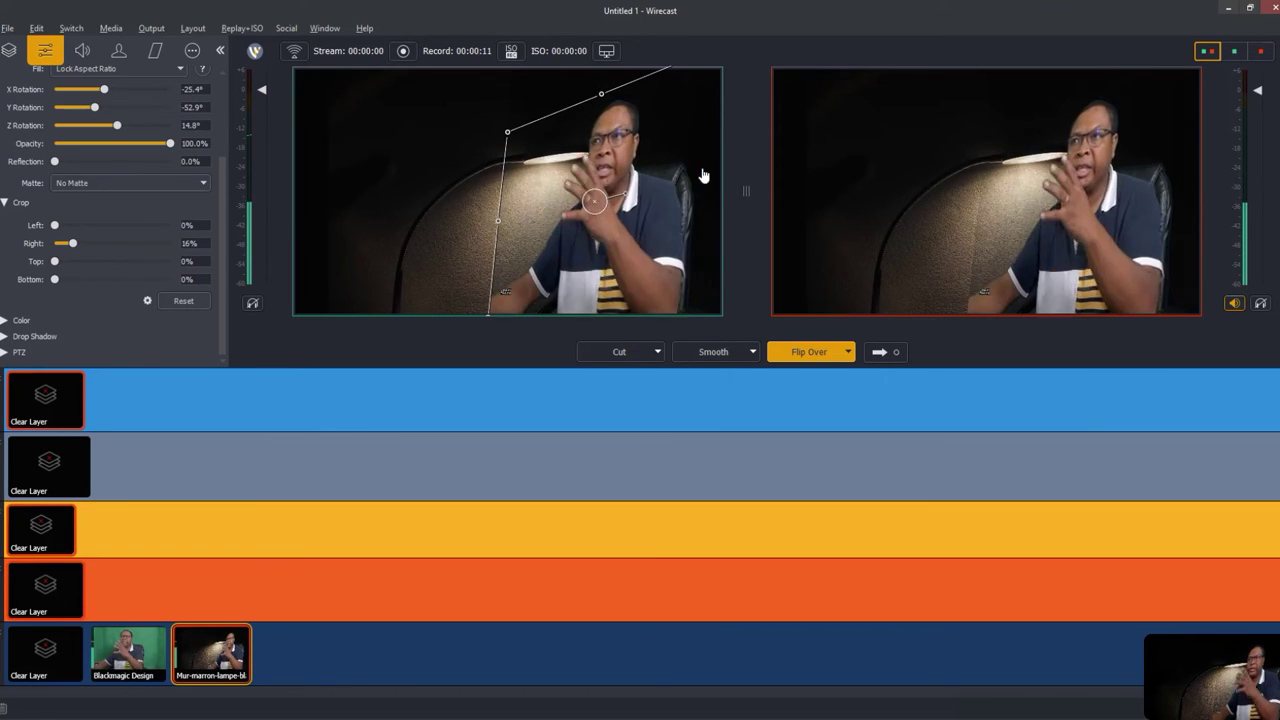
{"action": "left_click", "coordinate": [183, 302]}
Reset the Blackmagic Design layer's position and rotations and collapse its crop settings
{"action": "scroll", "coordinate": [180, 180], "scroll_direction": "up", "scroll_amount": 3}
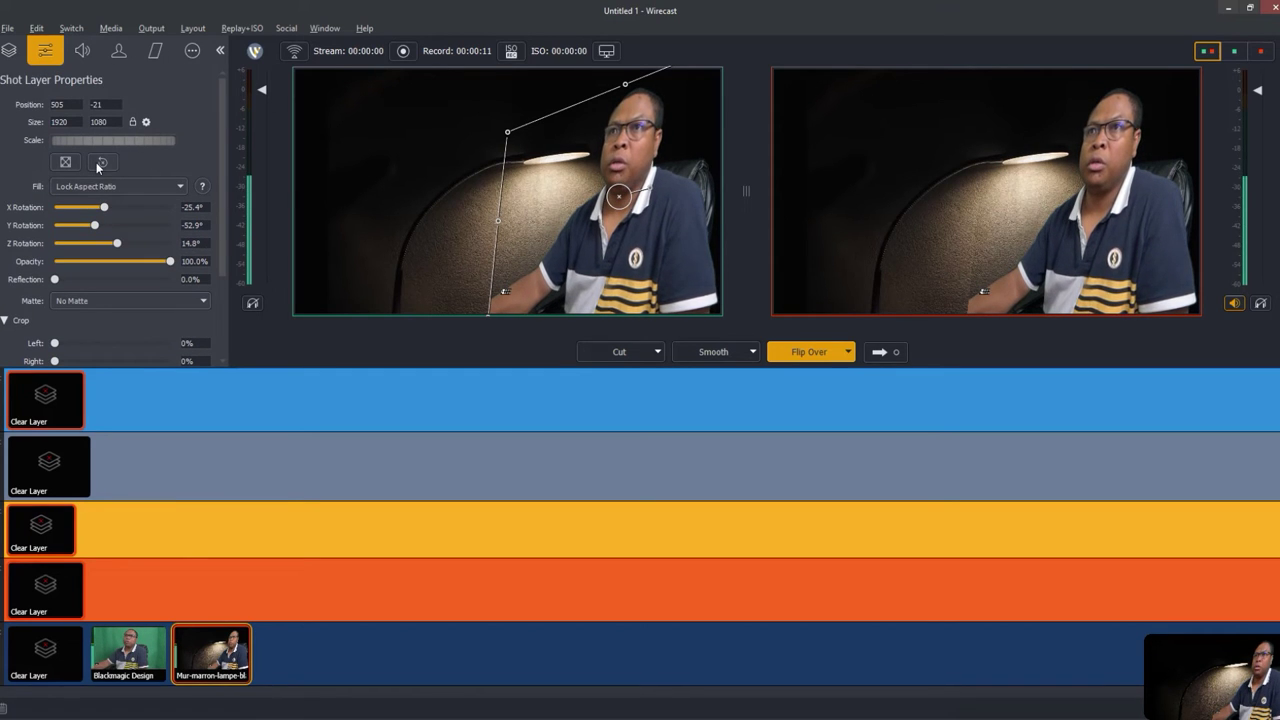
{"action": "left_click", "coordinate": [101, 163]}
{"action": "left_click_drag", "start_coordinate": [220, 157], "coordinate": [220, 250]}
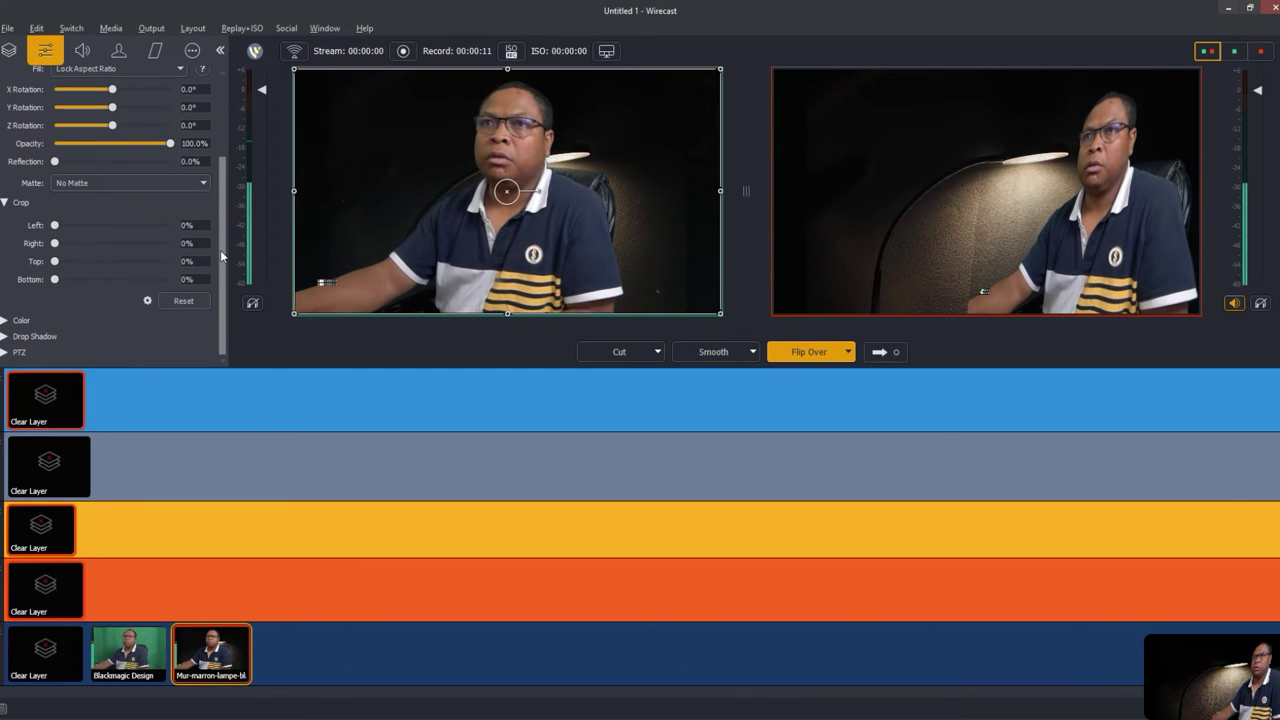
{"action": "left_click", "coordinate": [16, 206]}
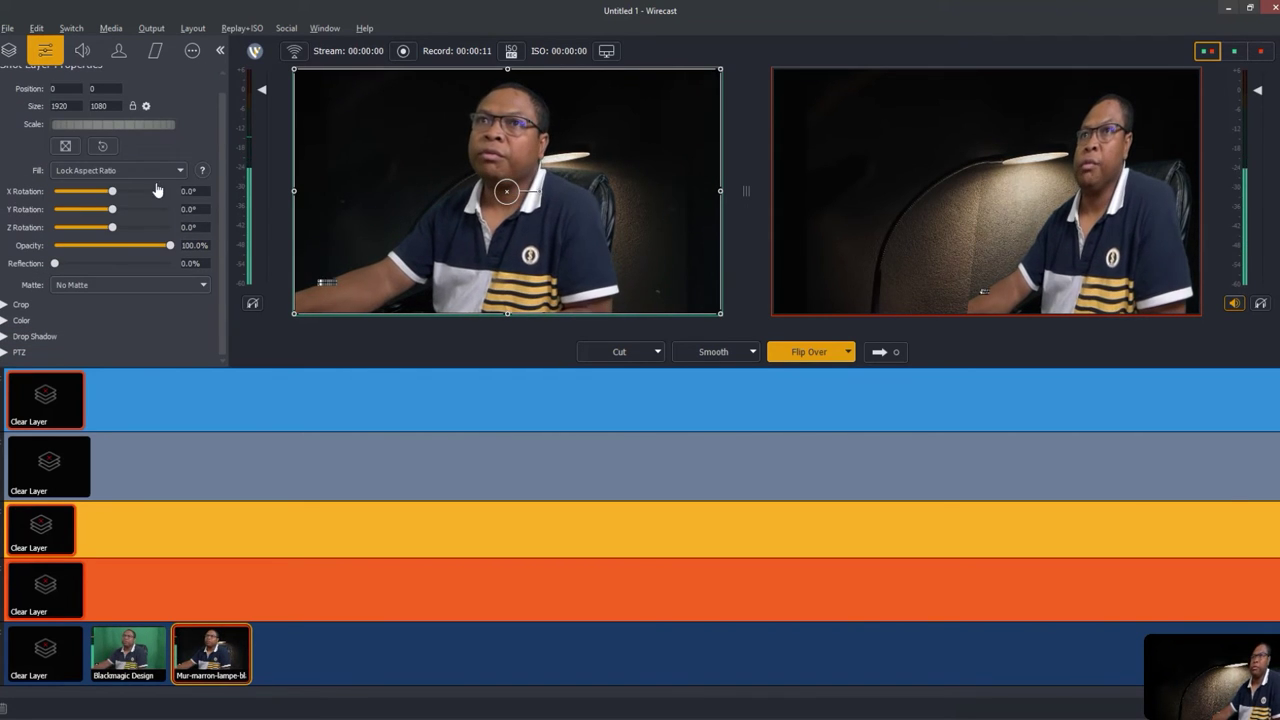
Review the Color settings of the Blackmagic Design layer, from brightness to saturation, and collapse the section
{"action": "left_click", "coordinate": [4, 320]}
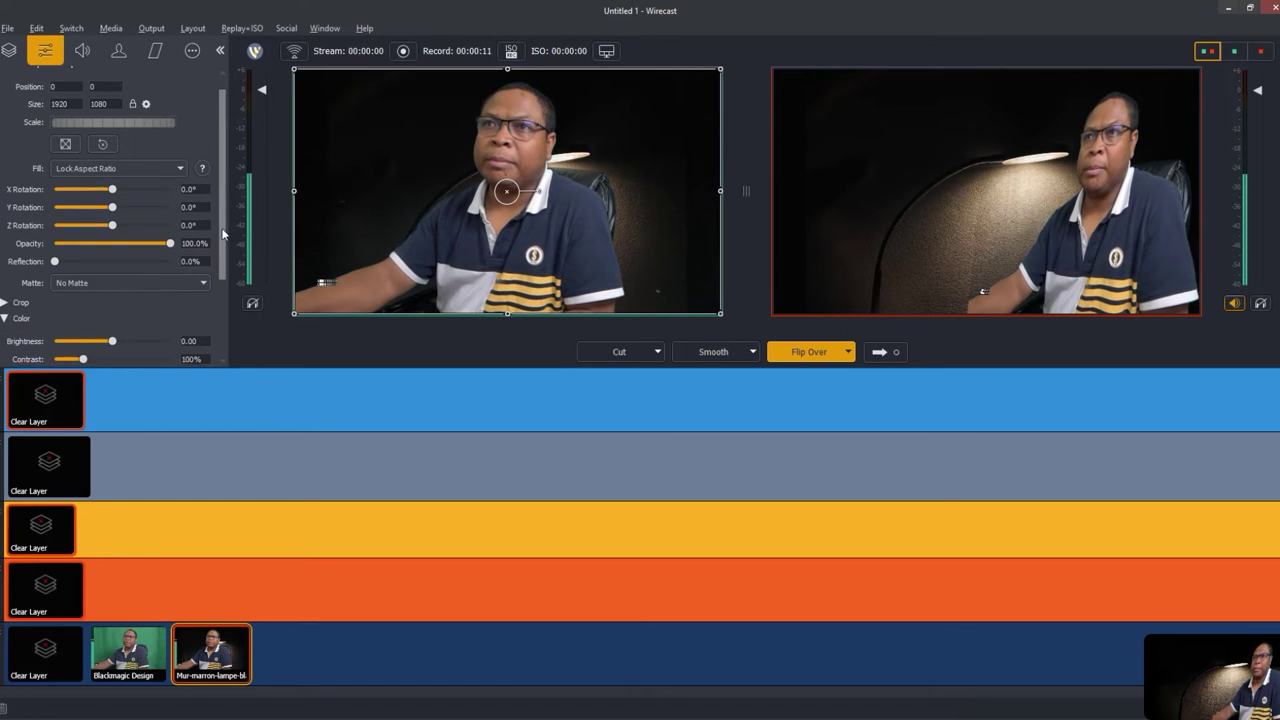
{"action": "scroll", "coordinate": [222, 234], "scroll_direction": "down", "scroll_amount": 3}
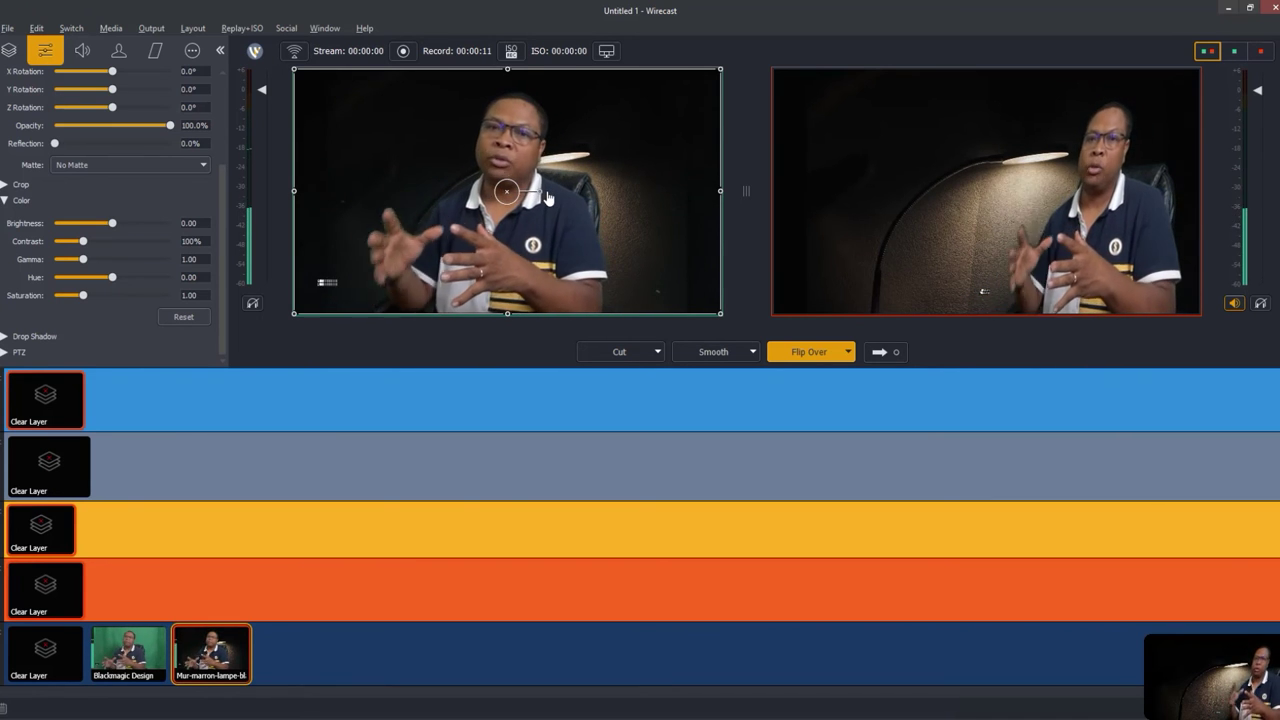
{"action": "left_click", "coordinate": [6, 203]}
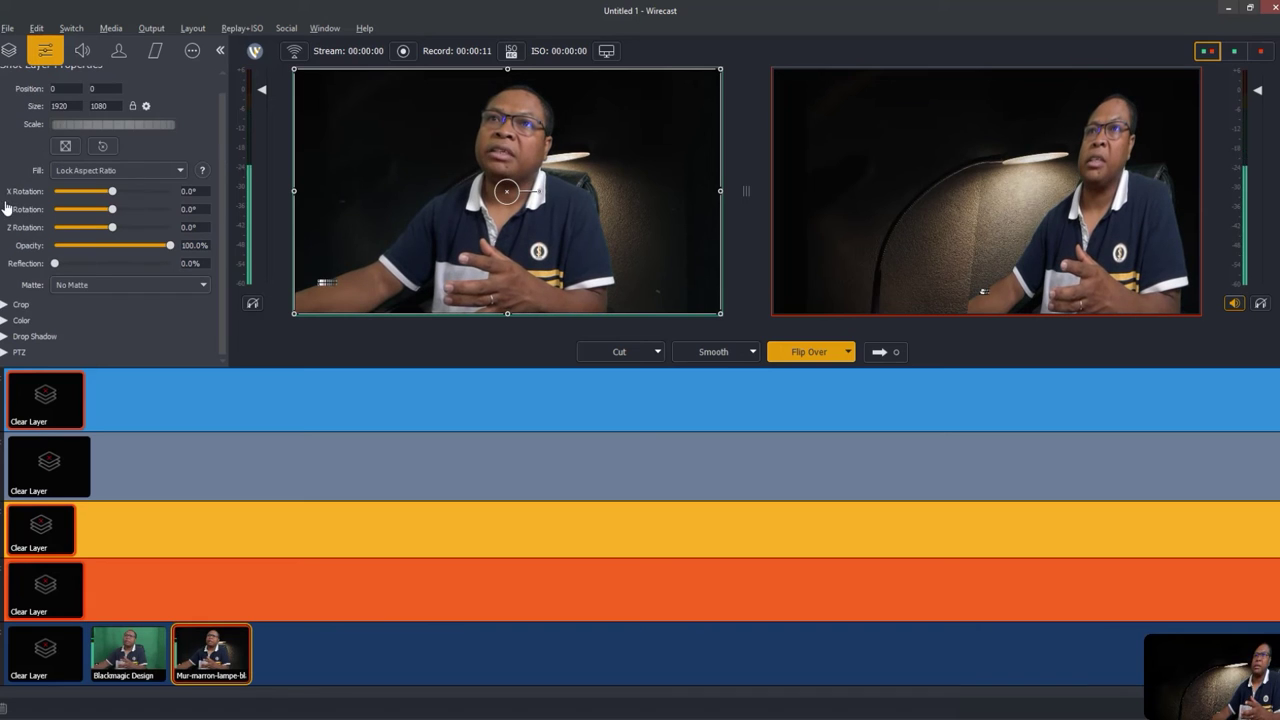
Look through the Blackmagic Design layer's Drop Shadow and PTZ settings, collapsing each section after viewing it
{"action": "left_click", "coordinate": [6, 338]}
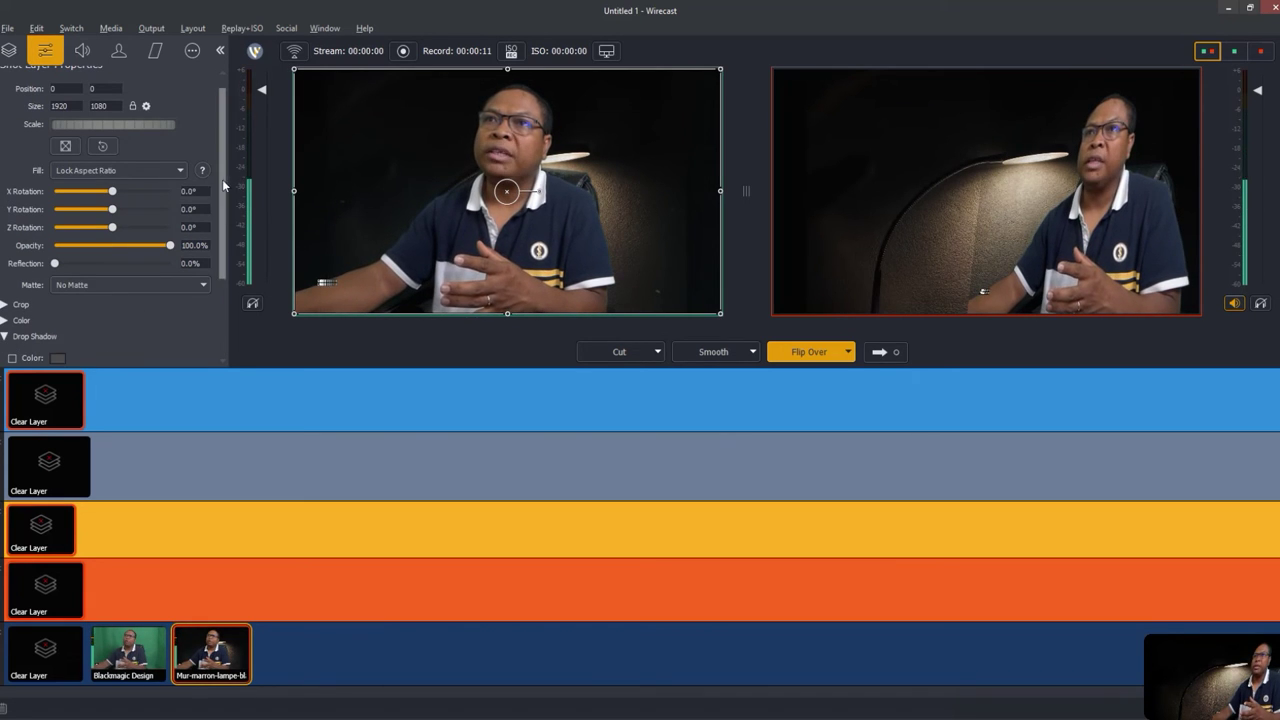
{"action": "left_click_drag", "start_coordinate": [223, 185], "coordinate": [220, 257]}
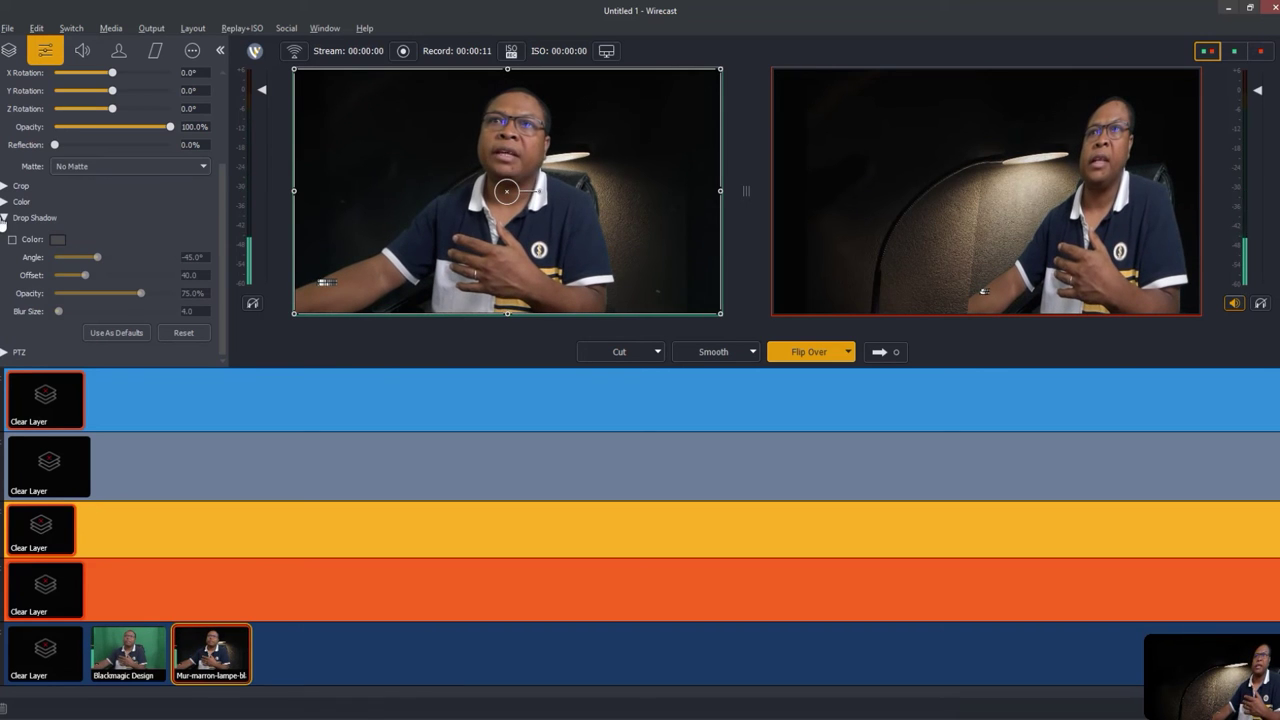
{"action": "left_click", "coordinate": [4, 219]}
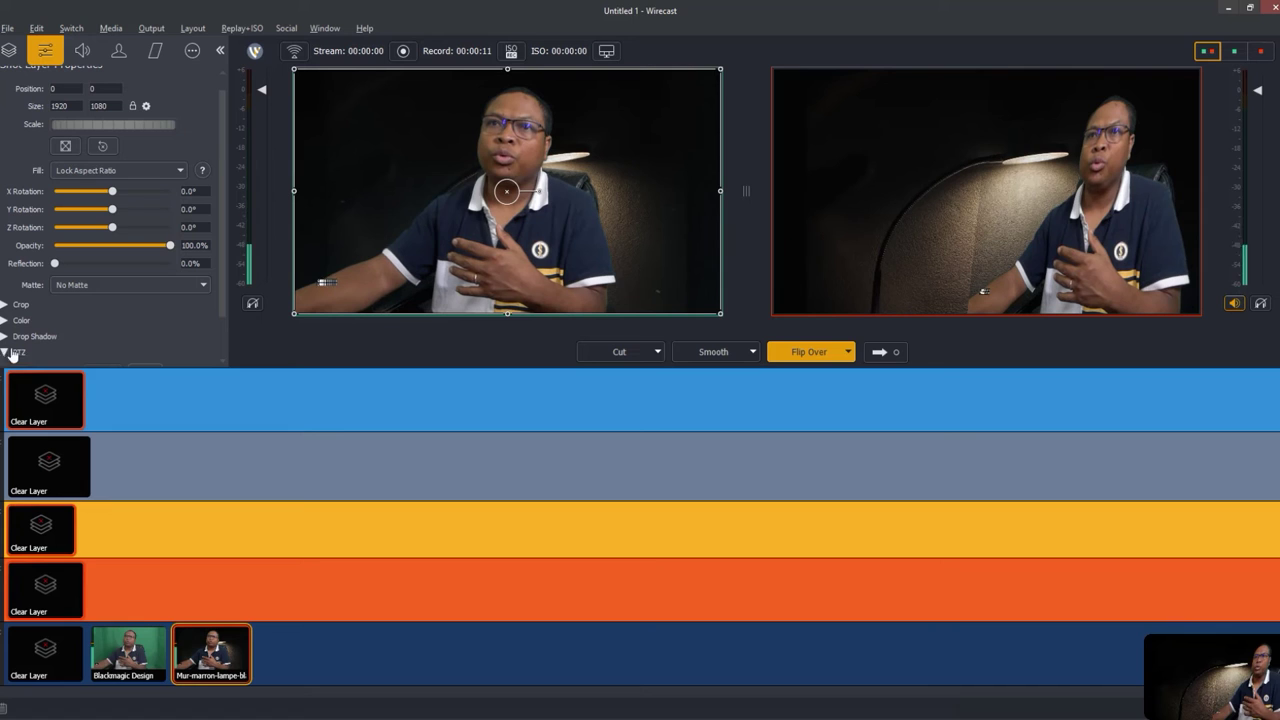
{"action": "scroll", "coordinate": [172, 320], "scroll_direction": "down", "scroll_amount": 1}
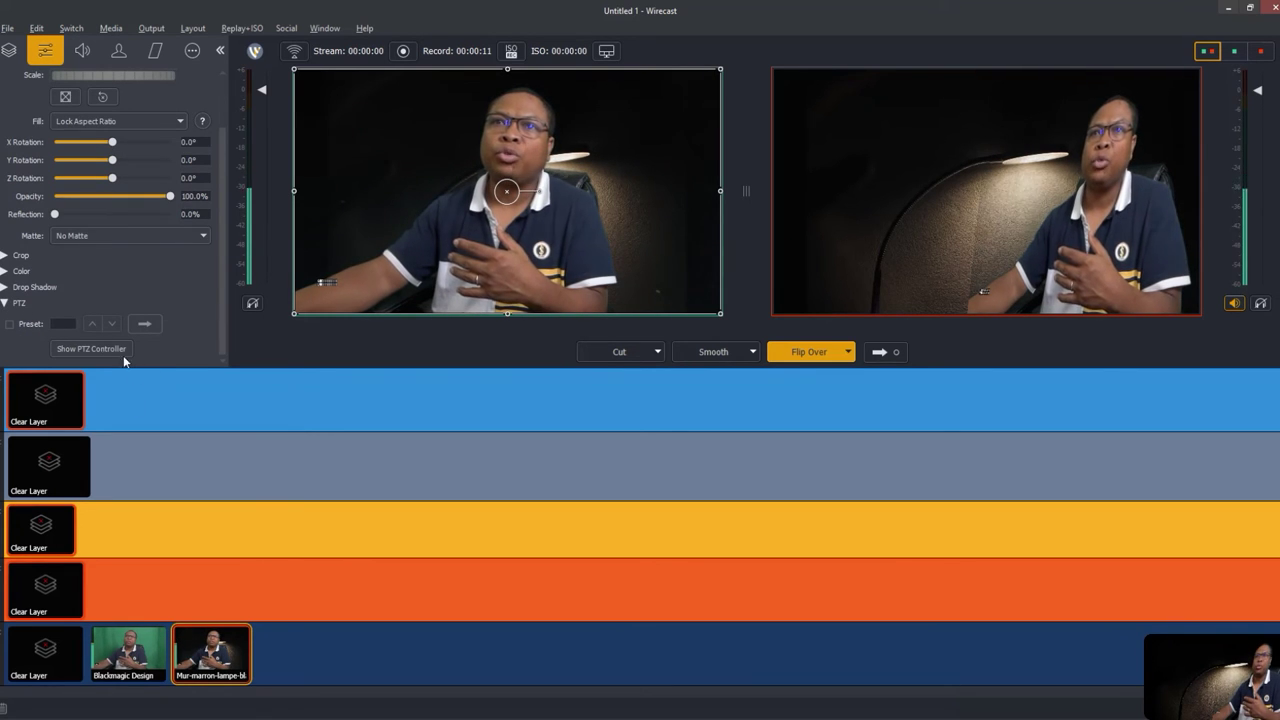
{"action": "left_click", "coordinate": [4, 303]}
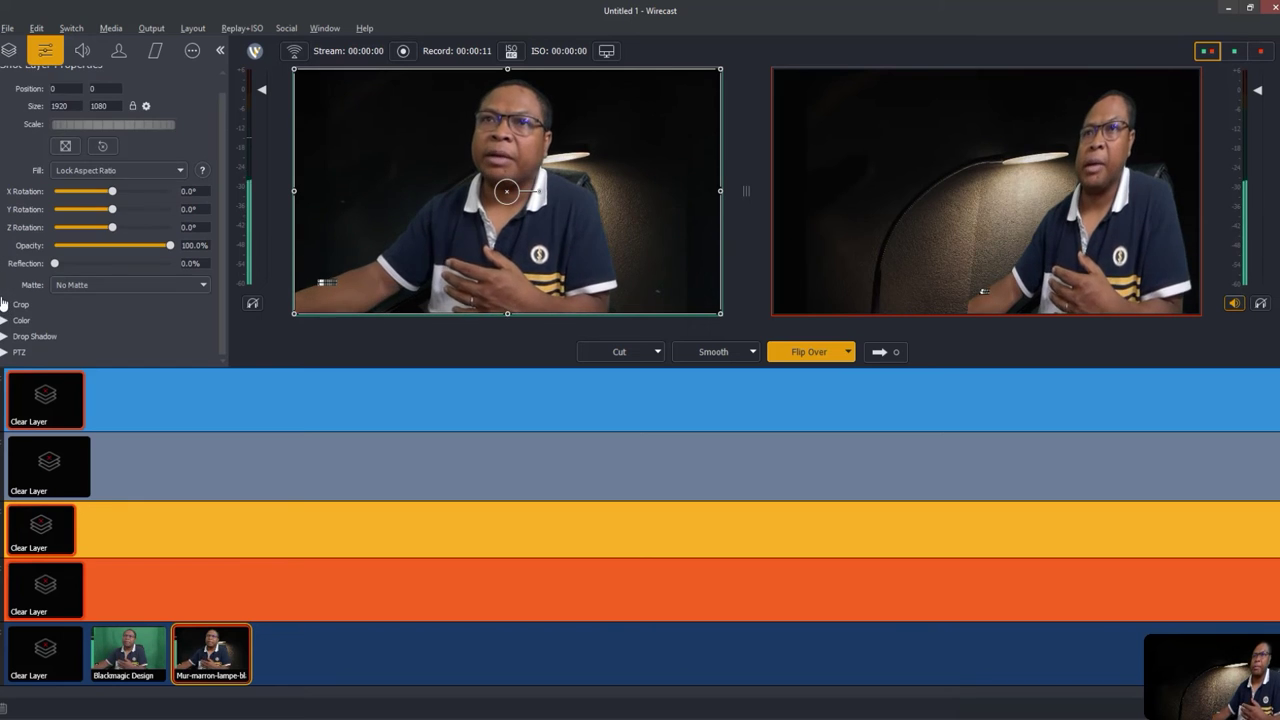
Select the SL-AR12c Mic/Line 5/6 layer in the shot and view its audio properties
{"action": "left_click", "coordinate": [83, 52]}
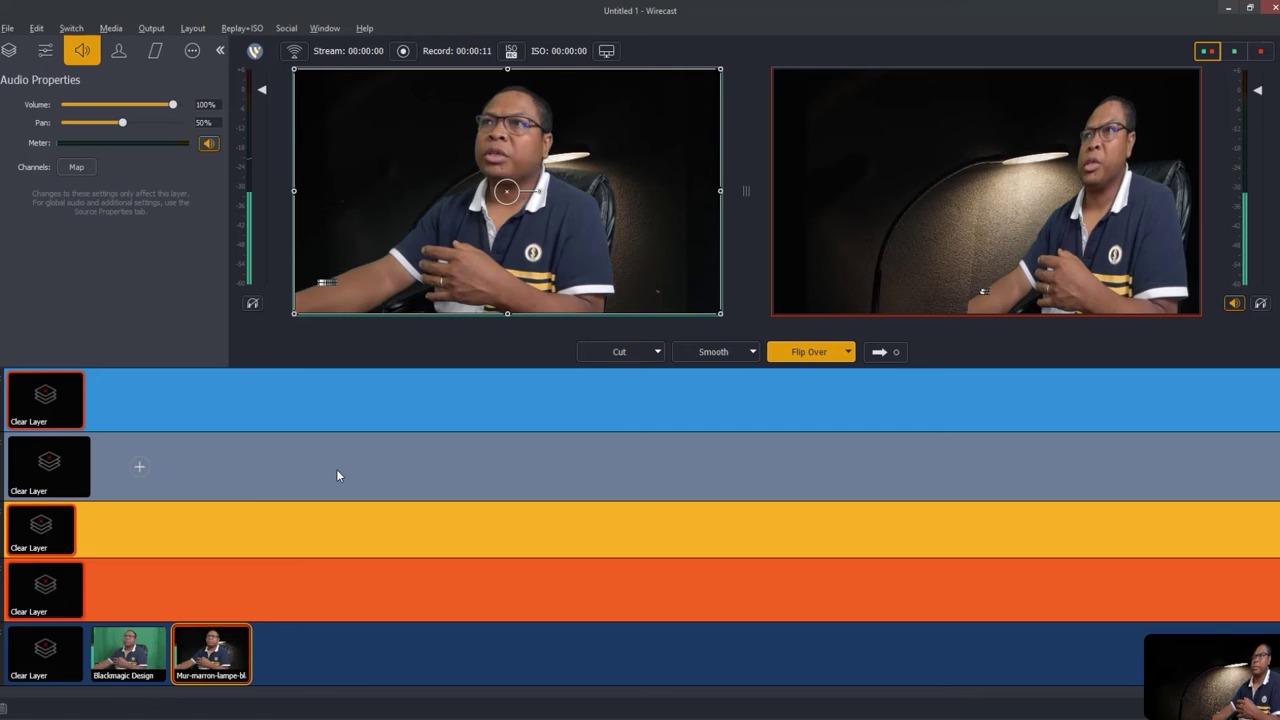
{"action": "left_click", "coordinate": [8, 52]}
{"action": "left_click", "coordinate": [120, 159]}
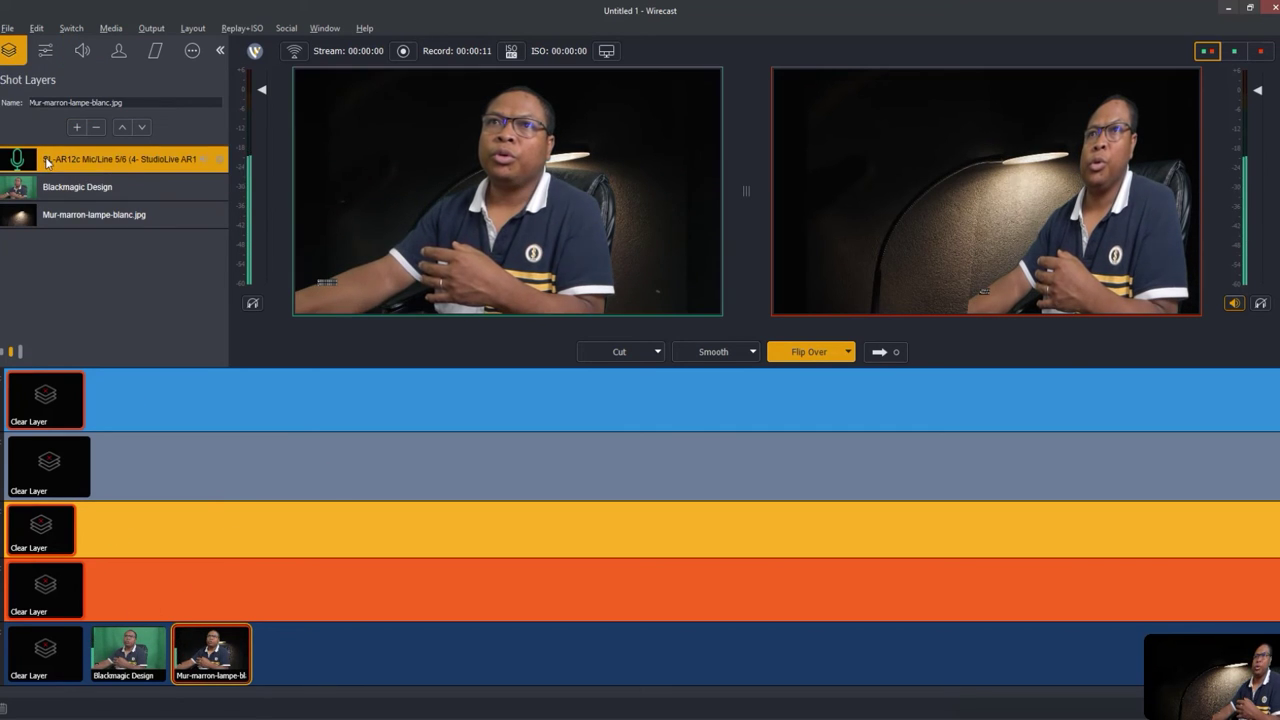
{"action": "left_click", "coordinate": [83, 51]}
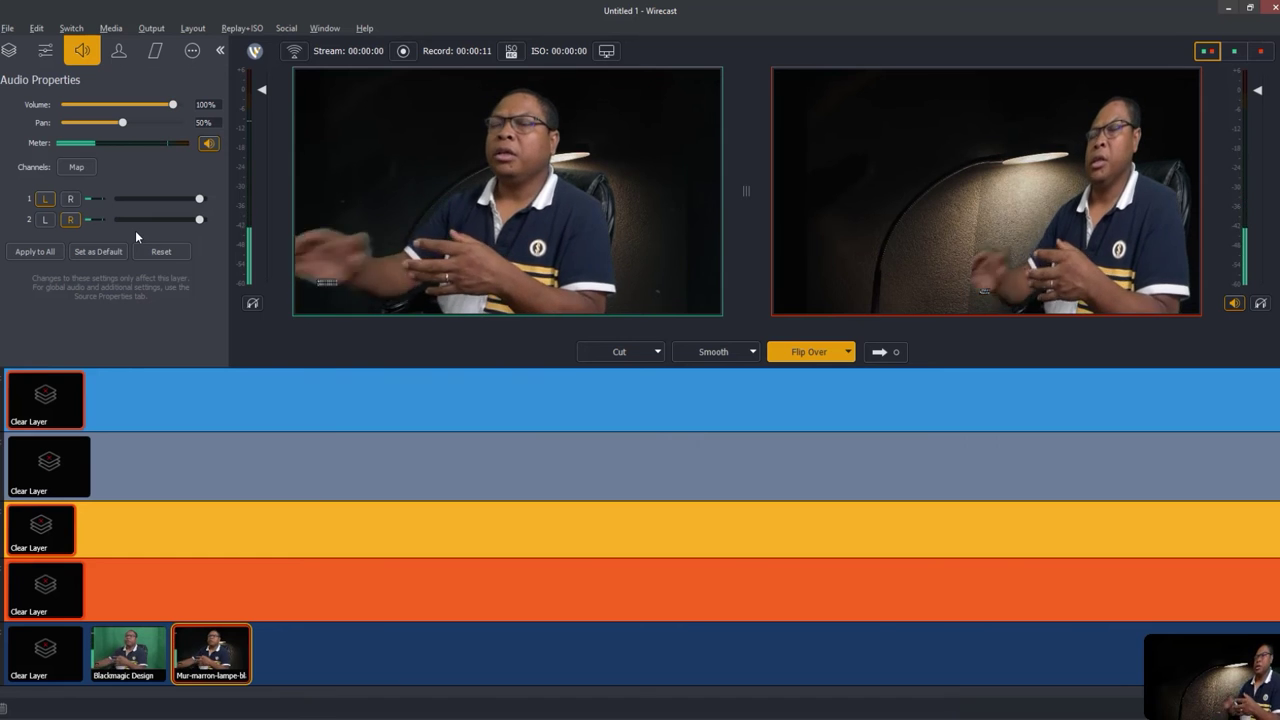
{"action": "left_click", "coordinate": [324, 28]}
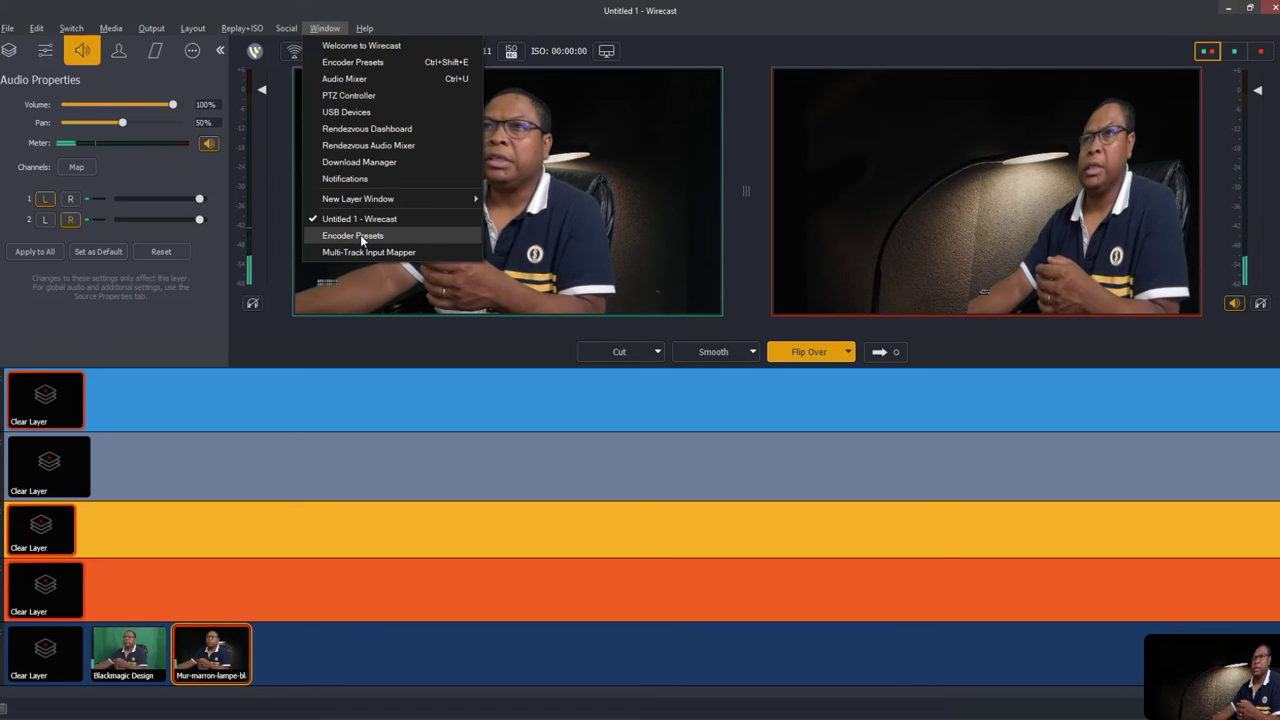
{"action": "mouse_move", "coordinate": [402, 202]}
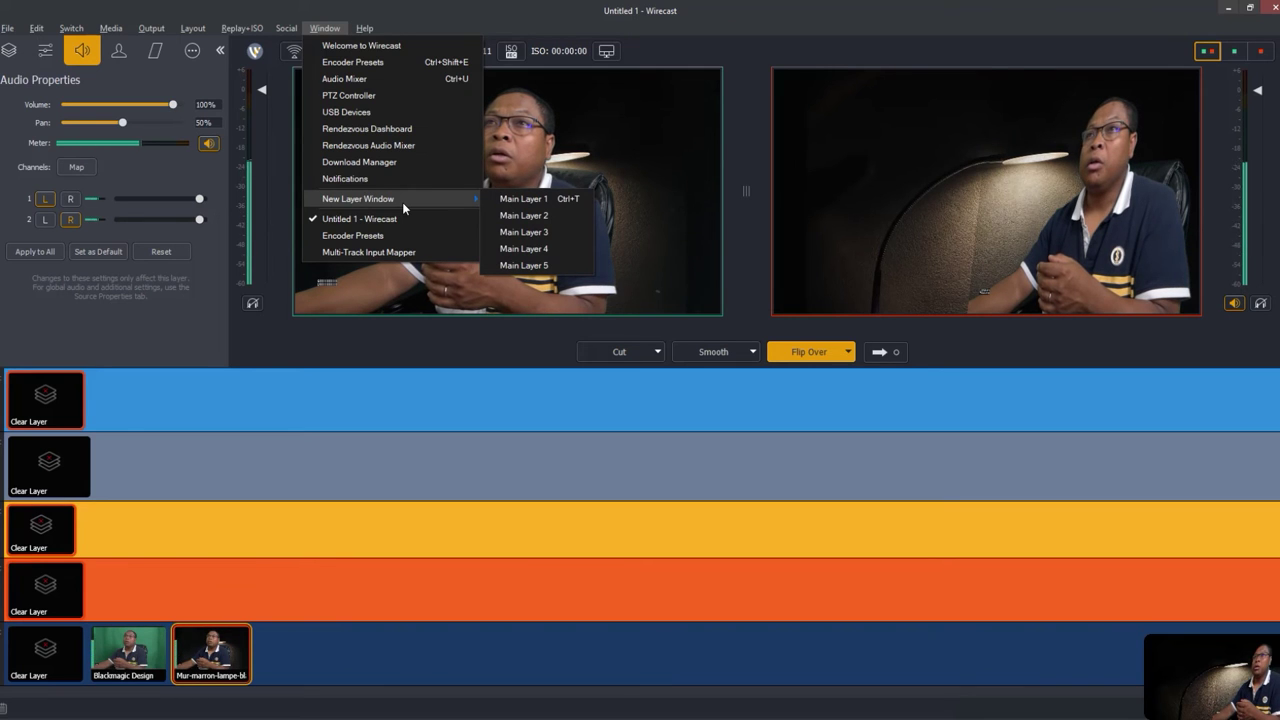
{"action": "left_click", "coordinate": [481, 7]}
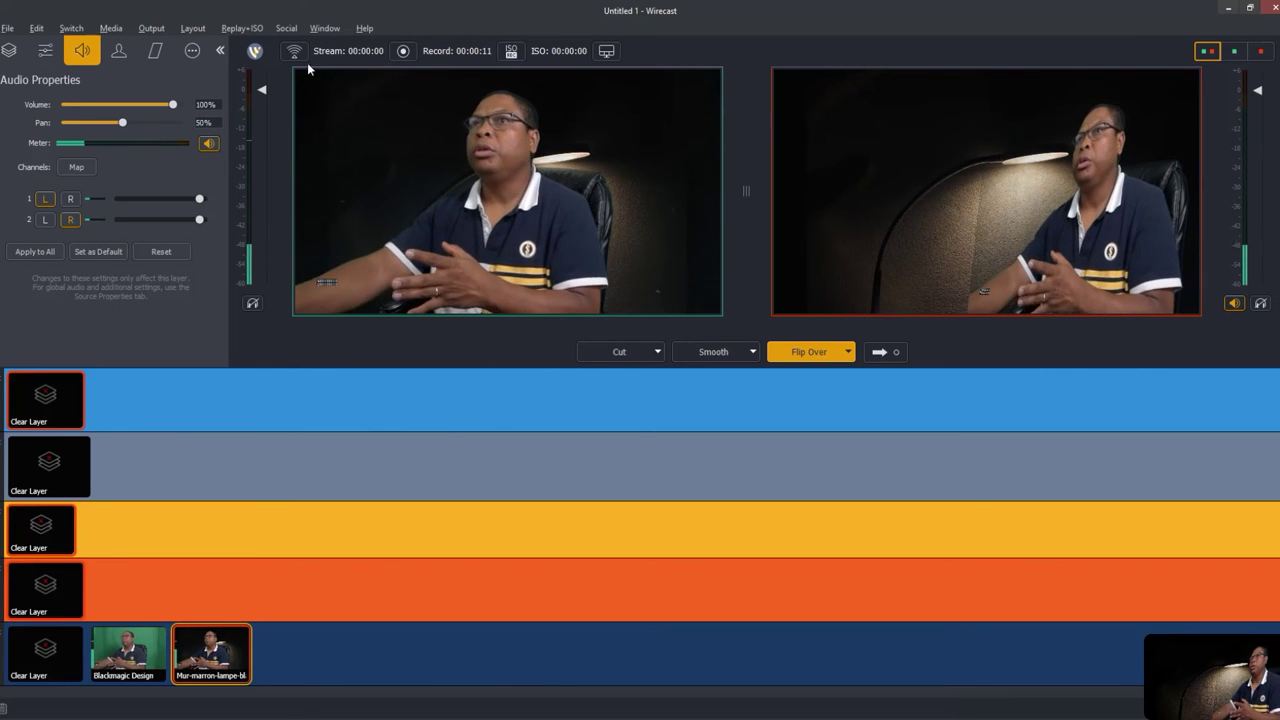
Open the Audio Mixer and widen its window to show both live sources beside the final mix
{"action": "left_click", "coordinate": [324, 28]}
{"action": "left_click", "coordinate": [338, 78]}
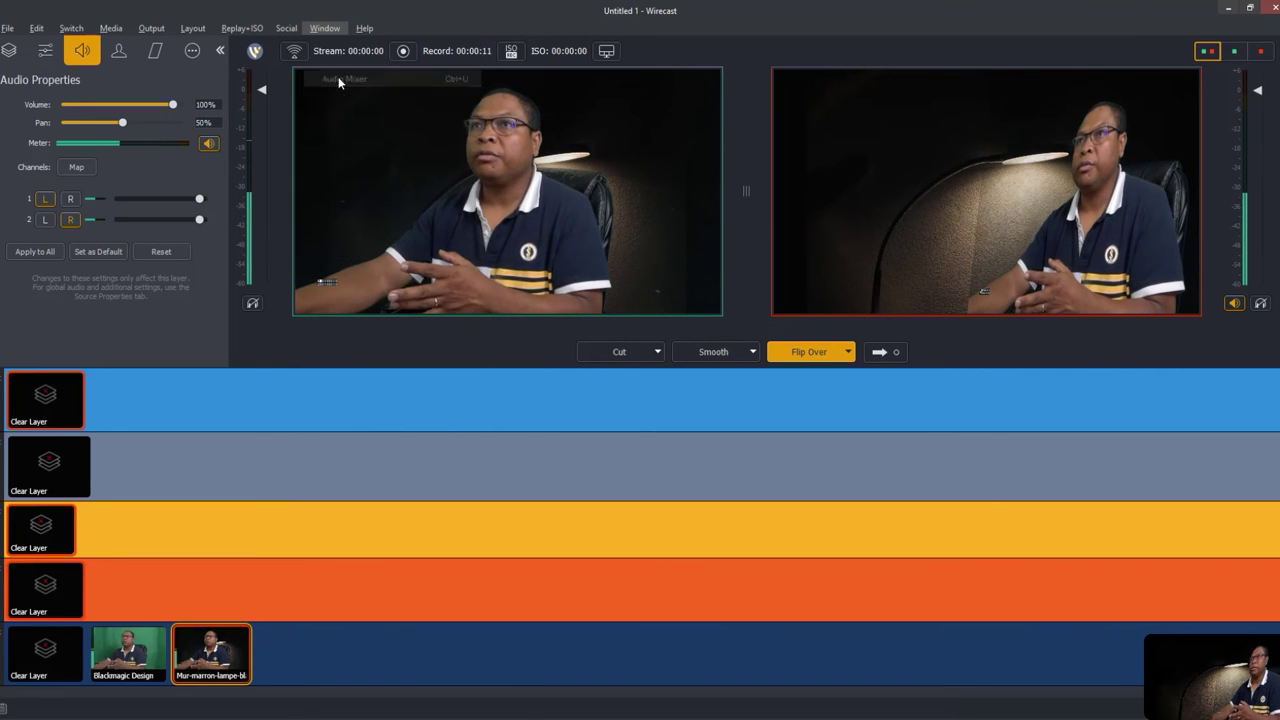
{"action": "left_click_drag", "start_coordinate": [830, 89], "coordinate": [805, 175]}
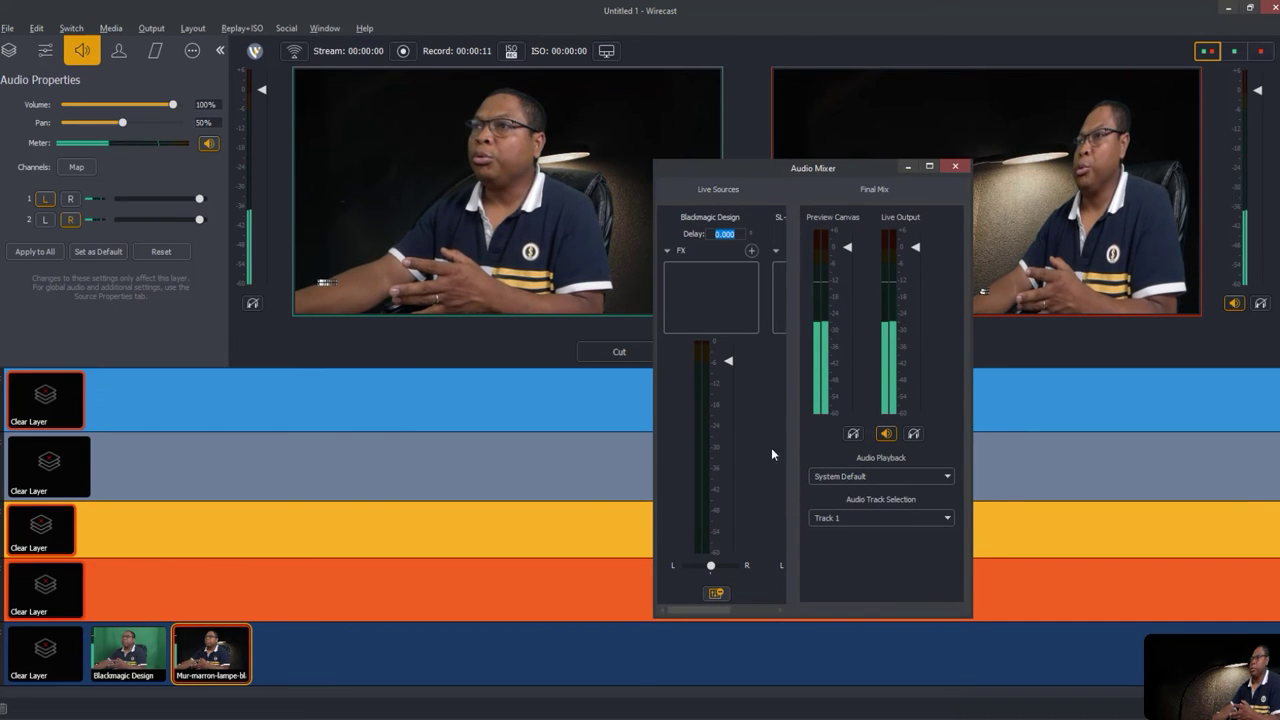
{"action": "left_click_drag", "start_coordinate": [654, 443], "coordinate": [486, 443]}
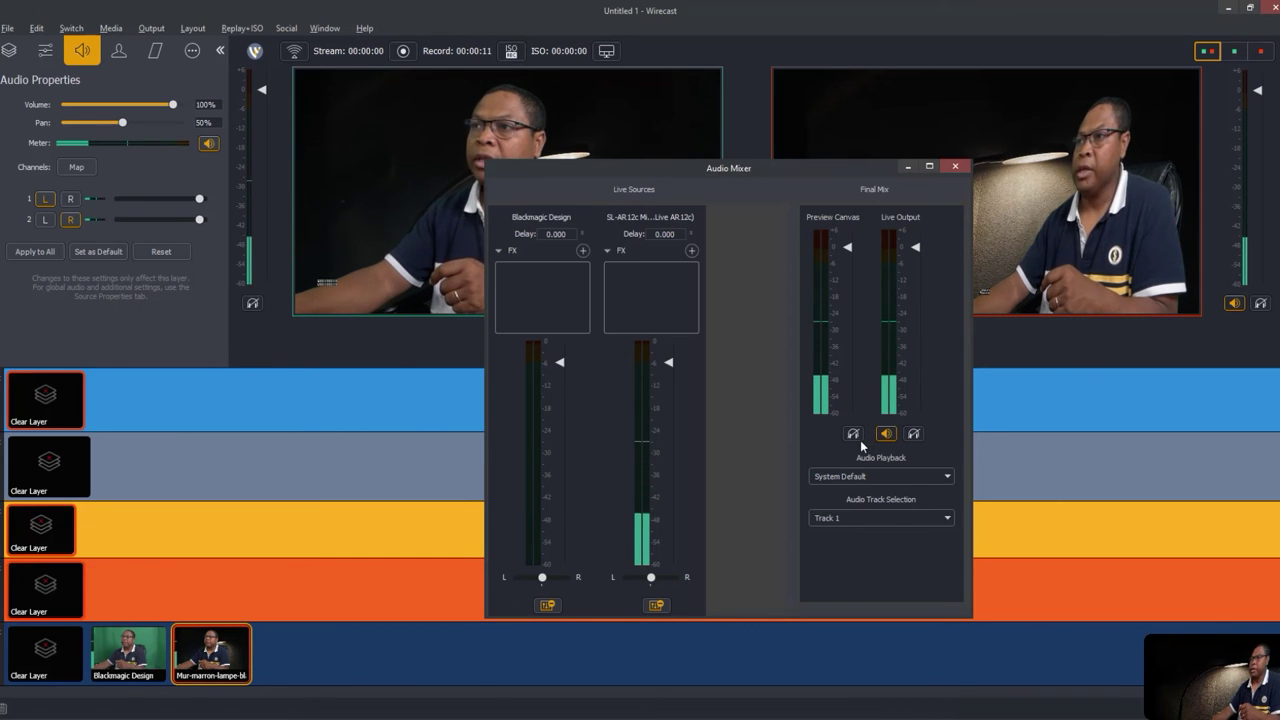
View the available audio playback devices without changing the selection and close the Audio Mixer
{"action": "left_click", "coordinate": [940, 478]}
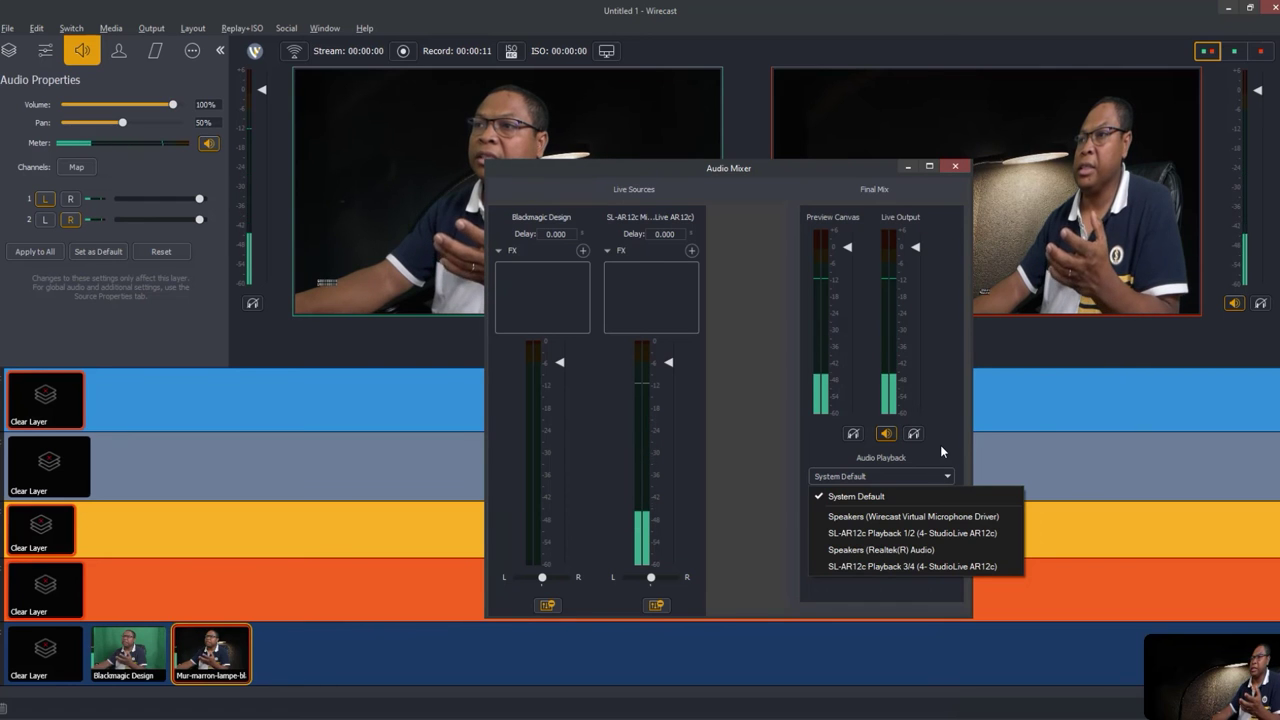
{"action": "left_click", "coordinate": [940, 444]}
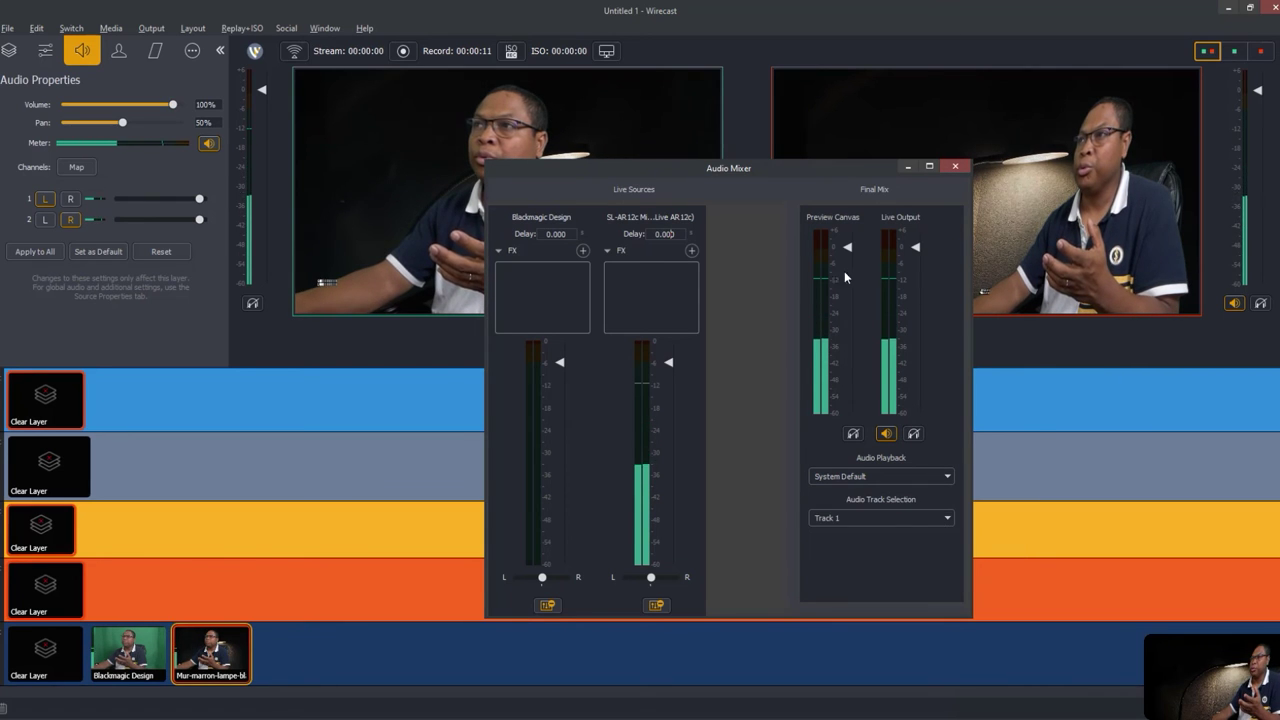
{"action": "left_click", "coordinate": [955, 166]}
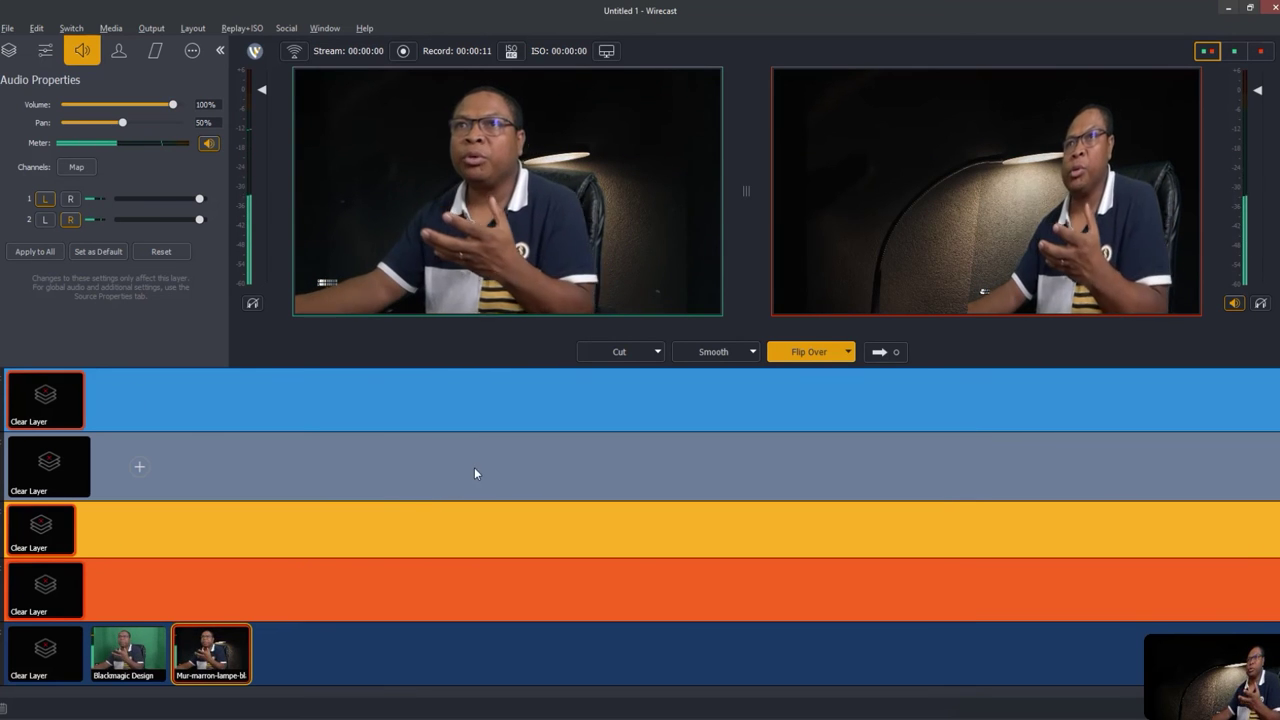
Review the microphone layer's chroma key, smooth transition and system device properties
{"action": "left_click", "coordinate": [119, 51]}
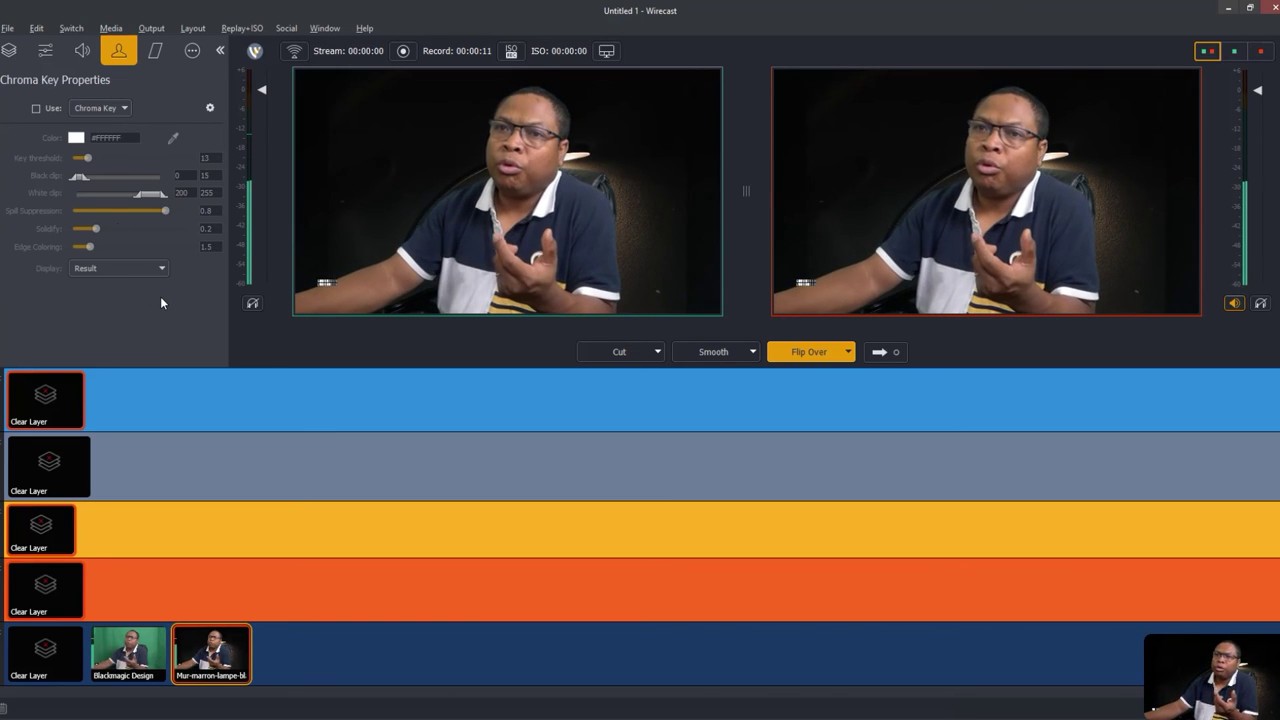
{"action": "left_click", "coordinate": [156, 52]}
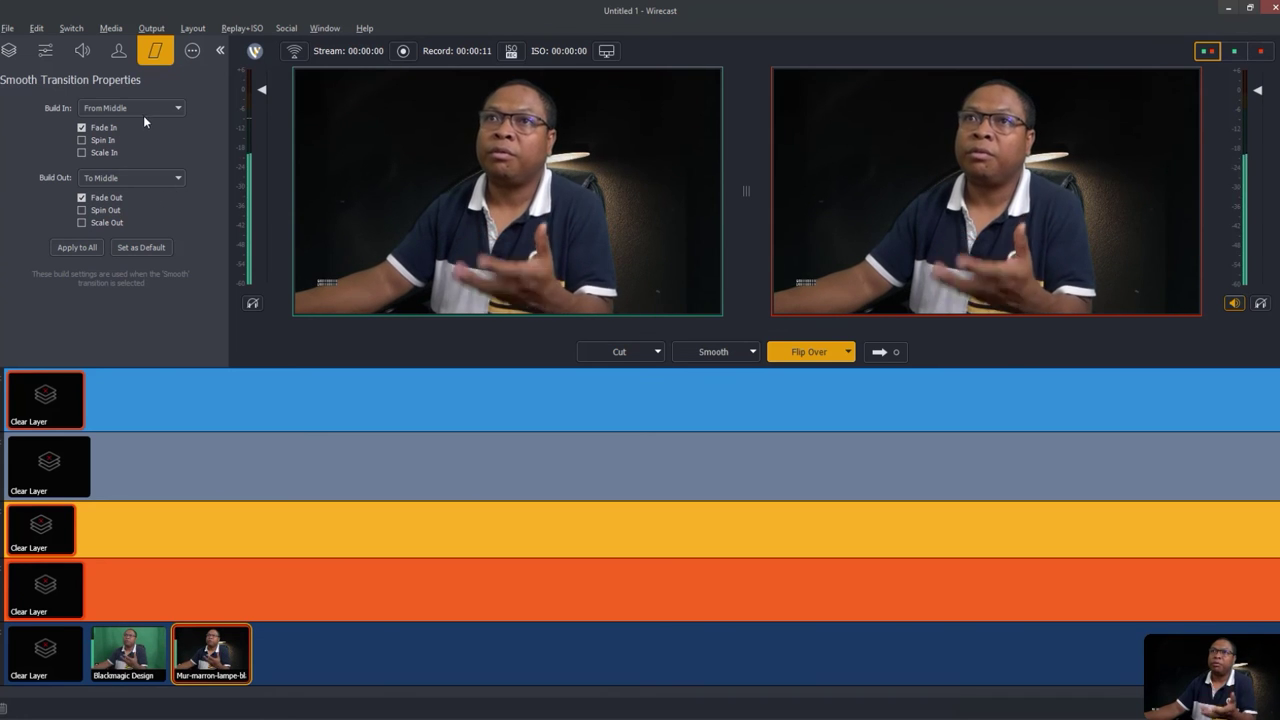
{"action": "left_click", "coordinate": [190, 52]}
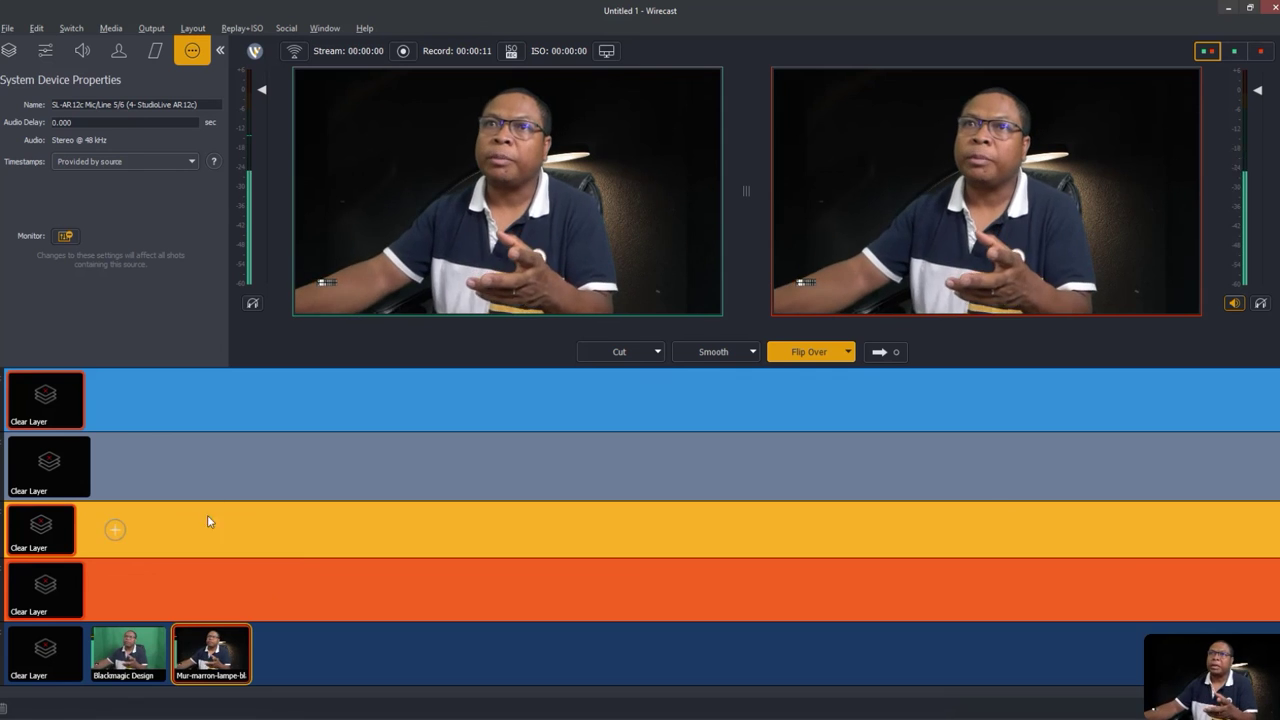
{"action": "mouse_move", "coordinate": [218, 665]}
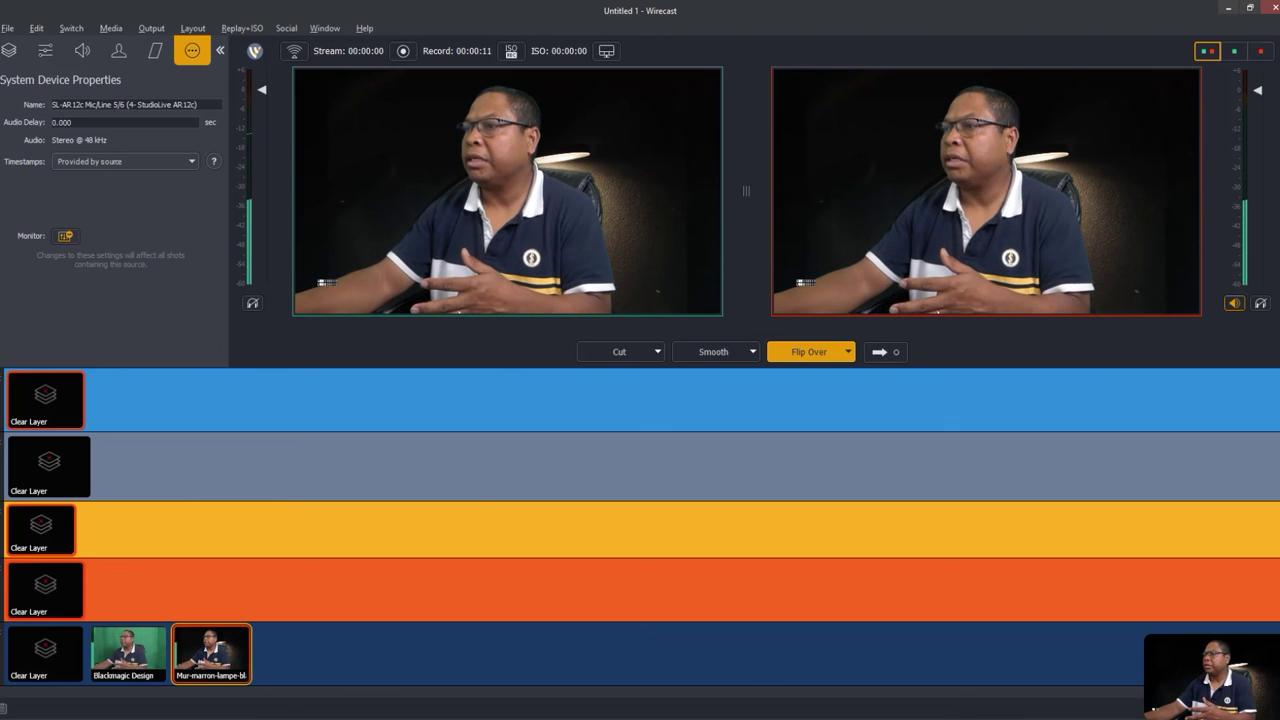
{"action": "mouse_move", "coordinate": [600, 38]}
{"action": "left_mouse_down"}
{"action": "mouse_move", "coordinate": [625, 62]}
{"action": "mouse_move", "coordinate": [602, 34]}
{"action": "left_mouse_up"}
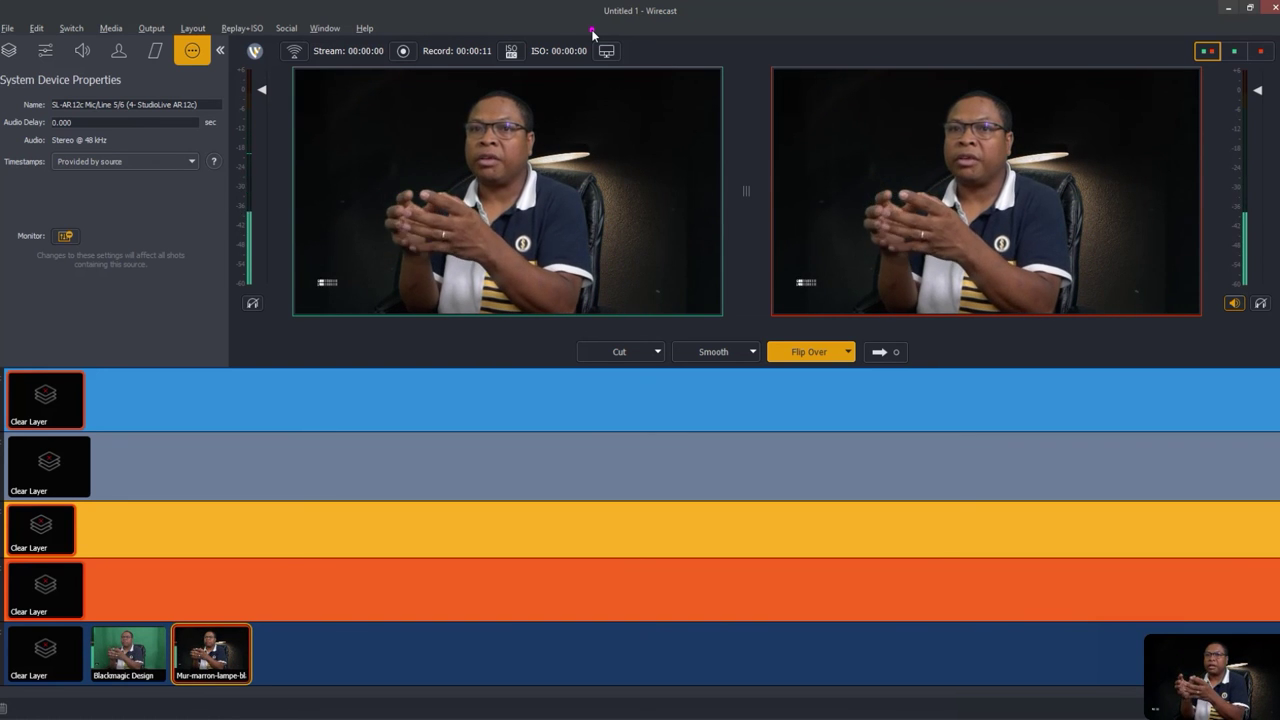
{"action": "mouse_move", "coordinate": [592, 32]}
{"action": "left_mouse_down"}
{"action": "mouse_move", "coordinate": [606, 84]}
{"action": "mouse_move", "coordinate": [612, 30]}
{"action": "left_mouse_up"}
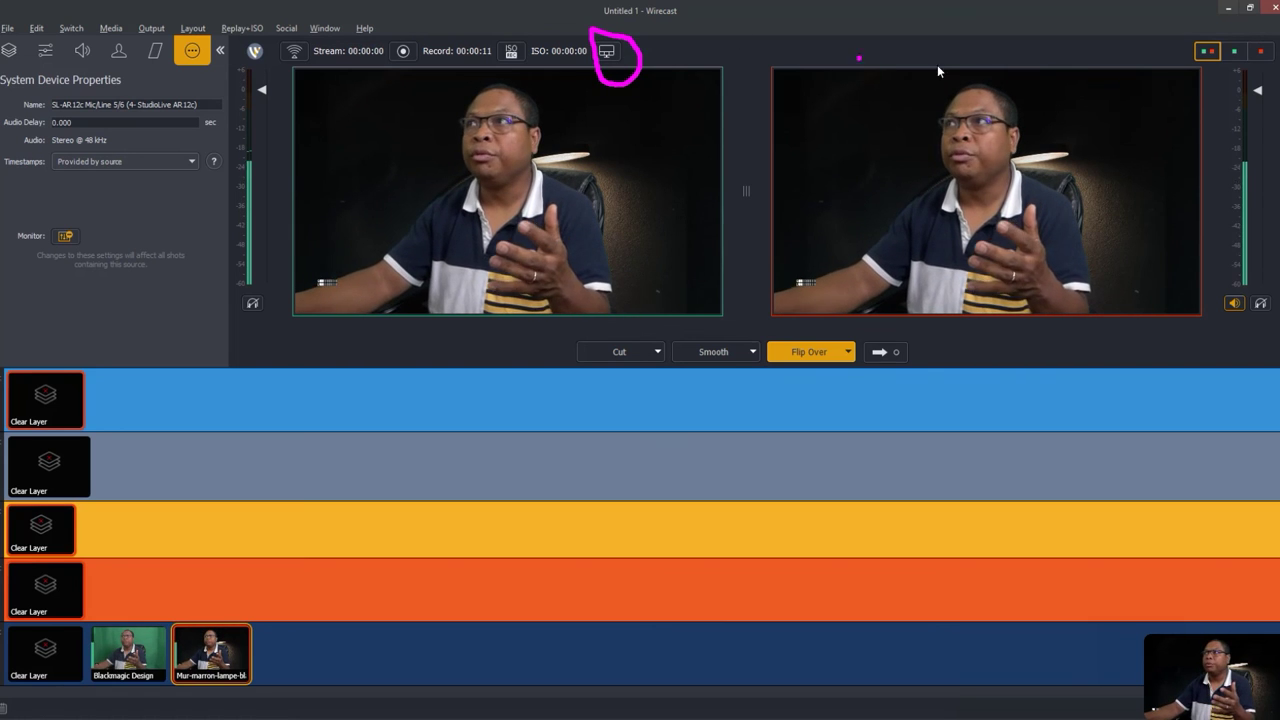
{"action": "mouse_move", "coordinate": [1260, 68]}
{"action": "left_mouse_down"}
{"action": "mouse_move", "coordinate": [1270, 42]}
{"action": "mouse_move", "coordinate": [1265, 83]}
{"action": "mouse_move", "coordinate": [1245, 103]}
{"action": "mouse_move", "coordinate": [1272, 86]}
{"action": "left_mouse_up"}
{"action": "left_click", "coordinate": [279, 118]}
{"action": "mouse_move", "coordinate": [280, 122]}
{"action": "left_mouse_down"}
{"action": "mouse_move", "coordinate": [277, 84]}
{"action": "mouse_move", "coordinate": [256, 106]}
{"action": "left_mouse_up"}
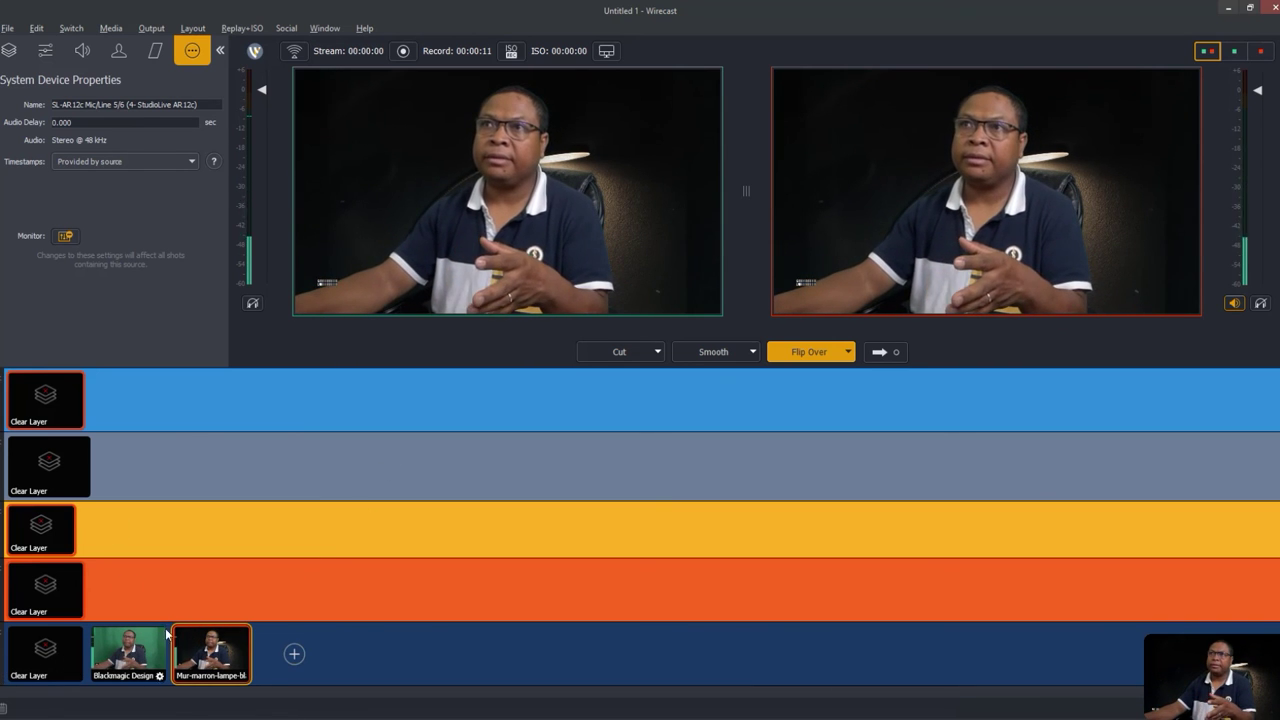
Save the document as Tuto1 in the WIRECAST\Canvas folder on drive E: and delete the sources not referenced by any shot
{"action": "left_click", "coordinate": [7, 28]}
{"action": "left_click", "coordinate": [35, 136]}
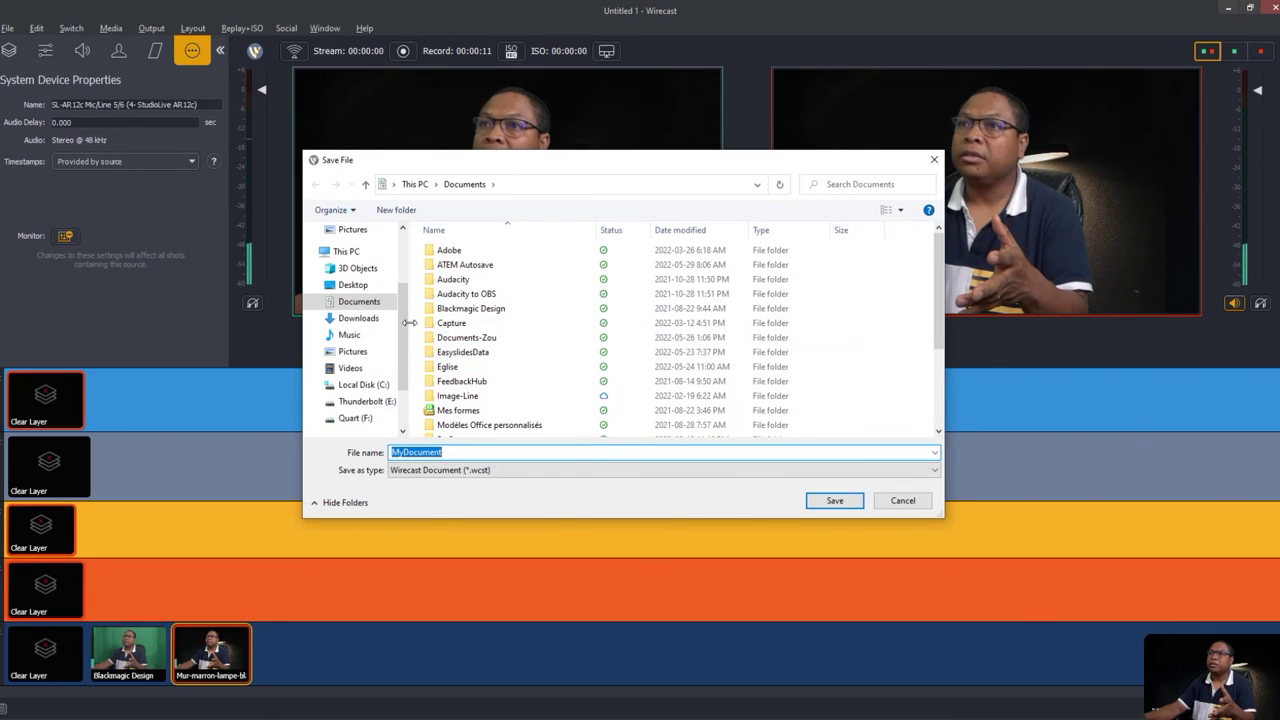
{"action": "left_click", "coordinate": [367, 401]}
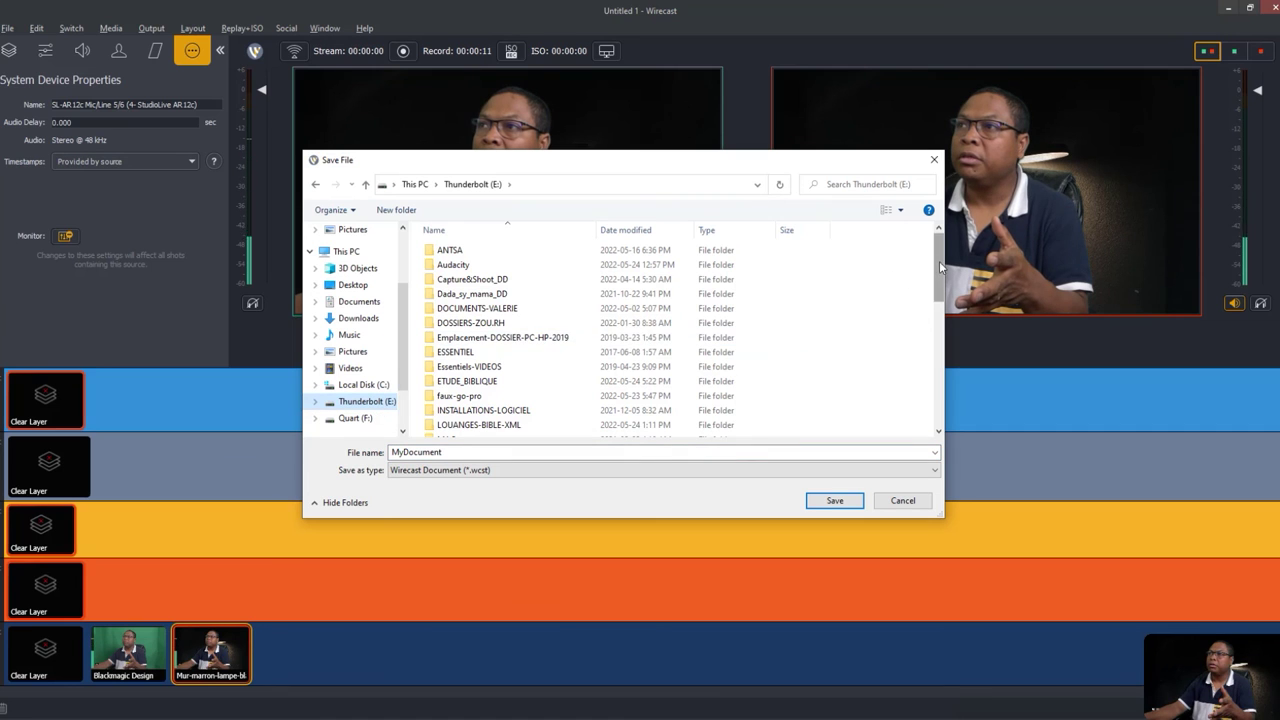
{"action": "scroll", "coordinate": [936, 265], "scroll_direction": "down", "scroll_amount": 10}
{"action": "double_click", "coordinate": [469, 411]}
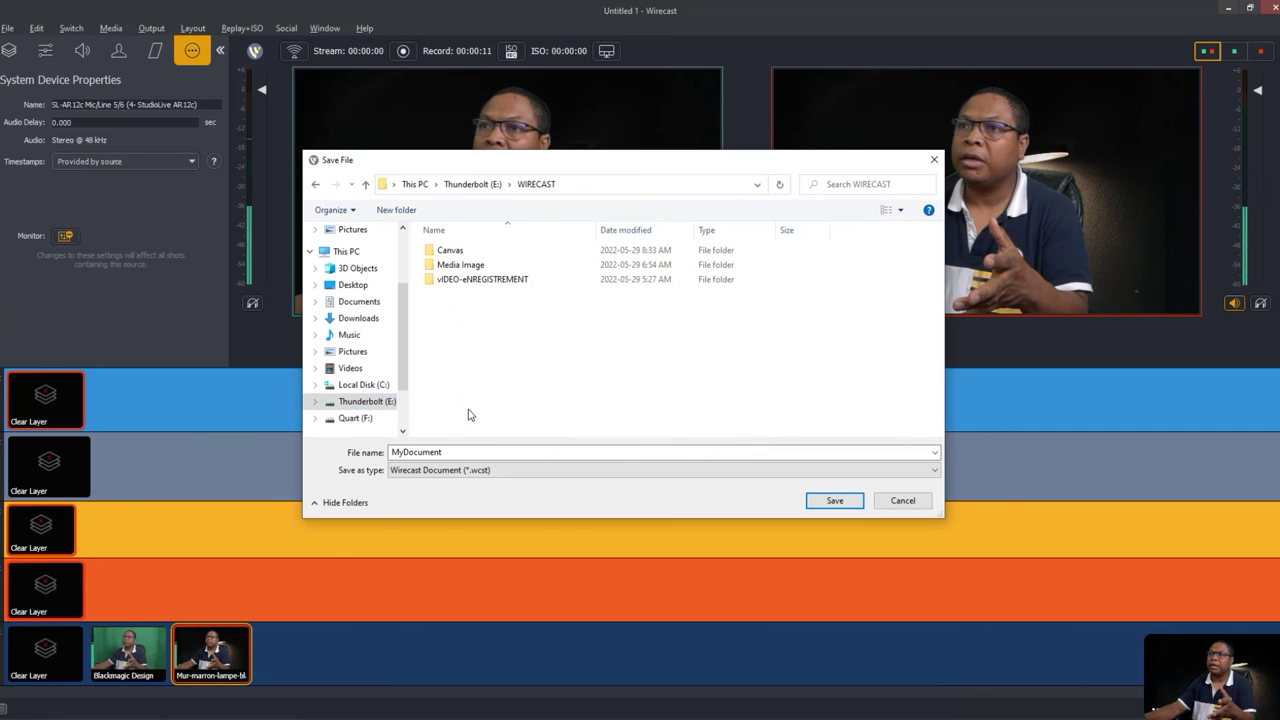
{"action": "double_click", "coordinate": [448, 251]}
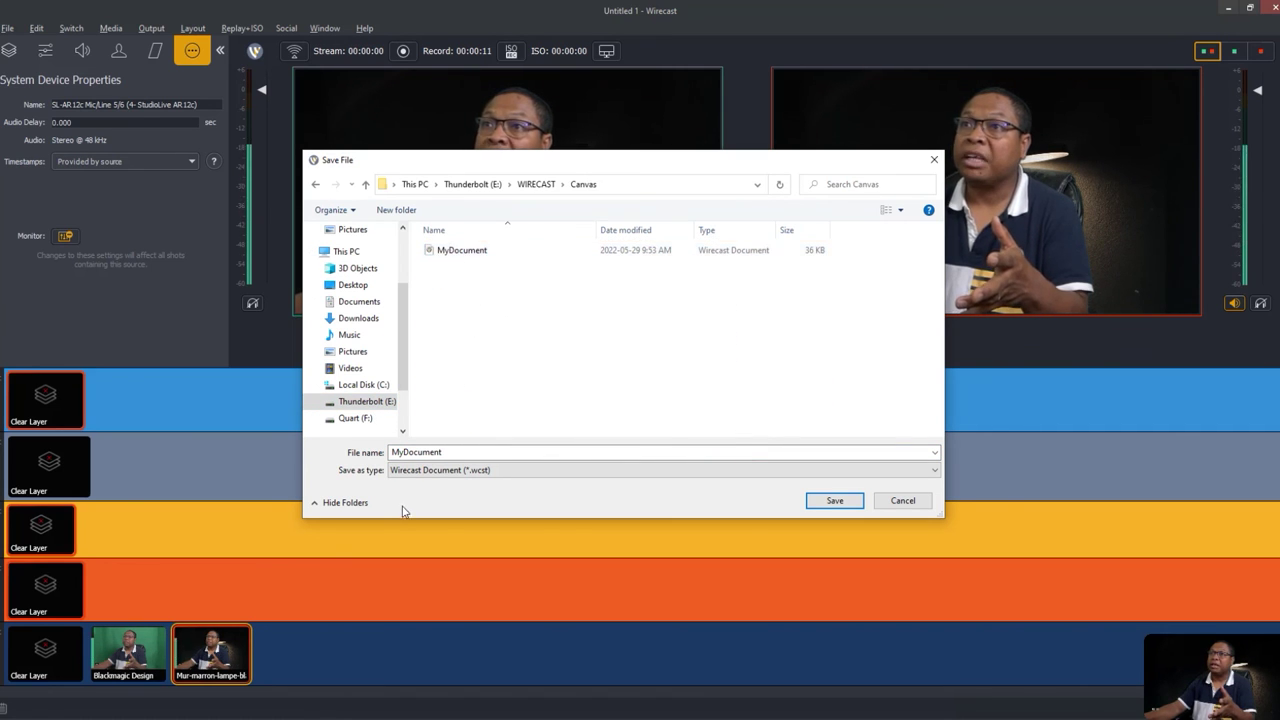
{"action": "double_click", "coordinate": [450, 452]}
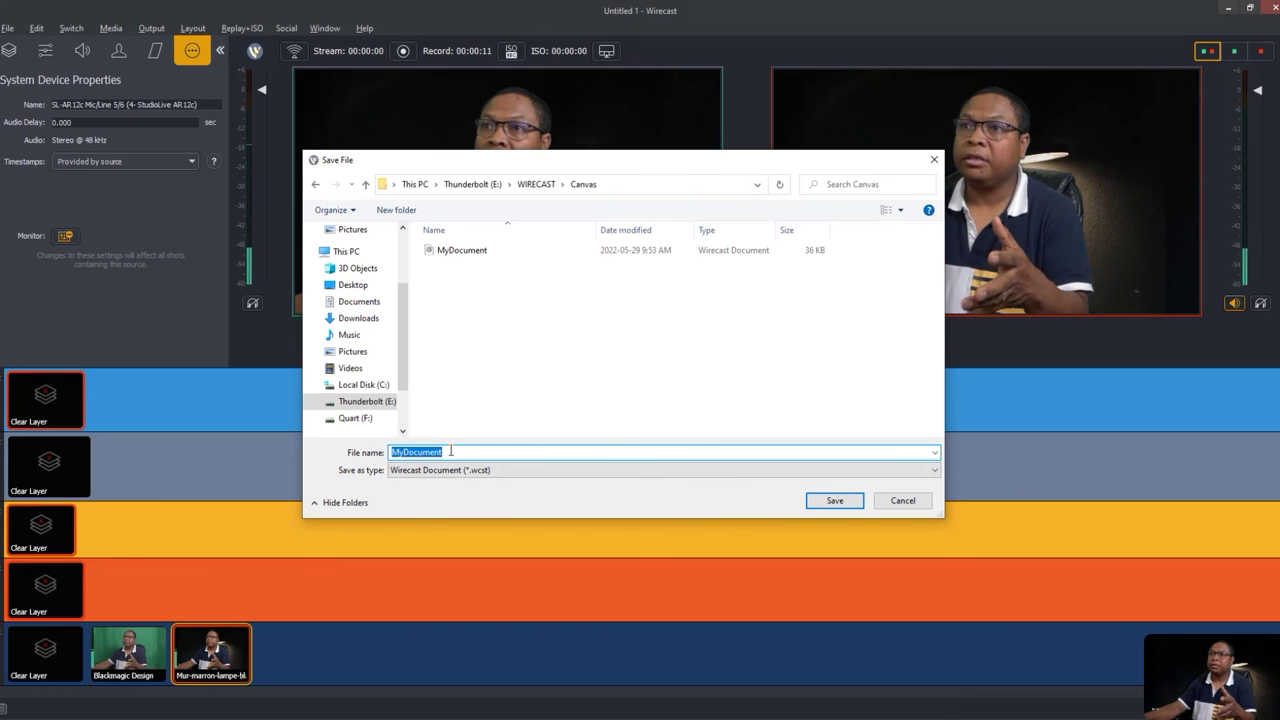
{"action": "type", "text": "Tuto1"}
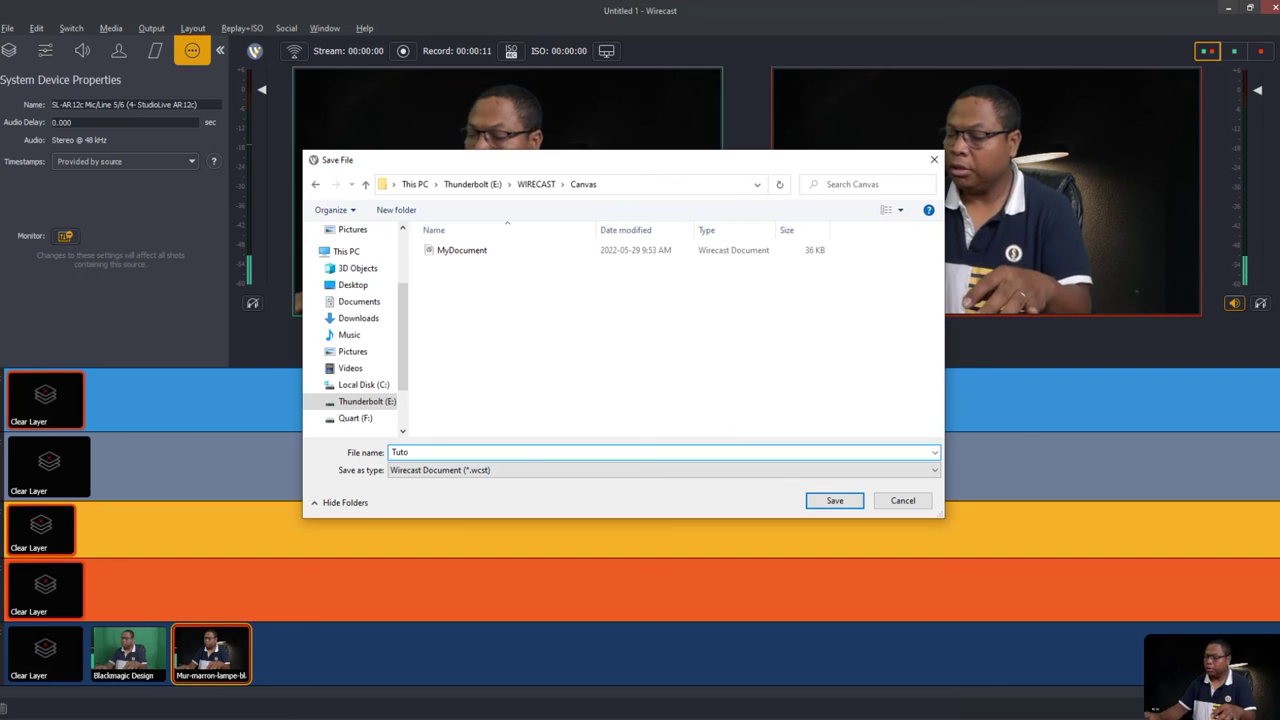
{"action": "left_click", "coordinate": [836, 501]}
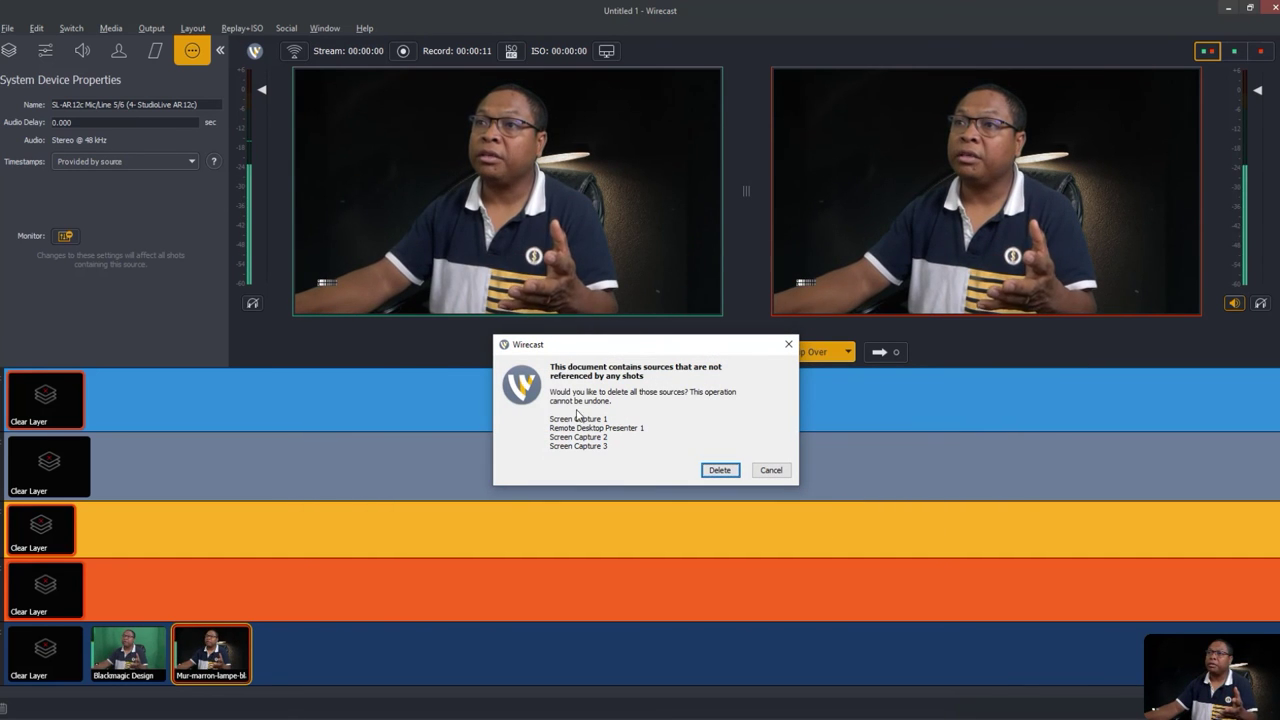
{"action": "left_click", "coordinate": [718, 472]}
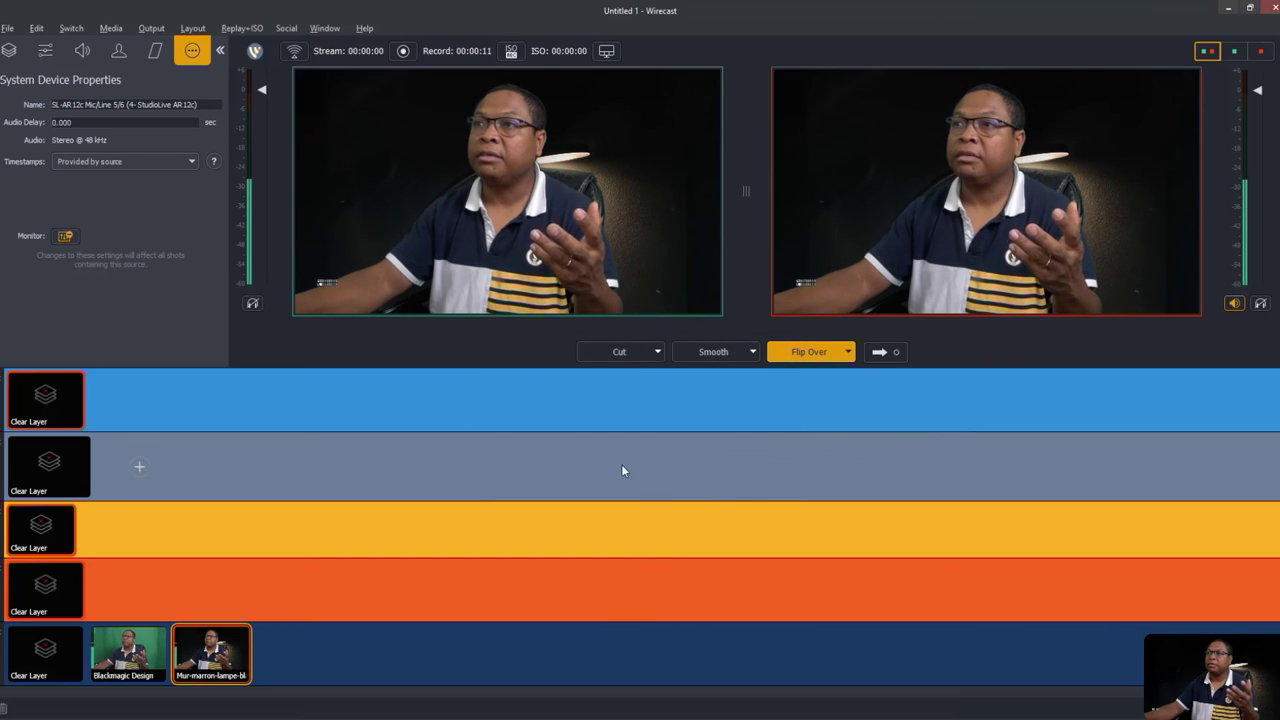